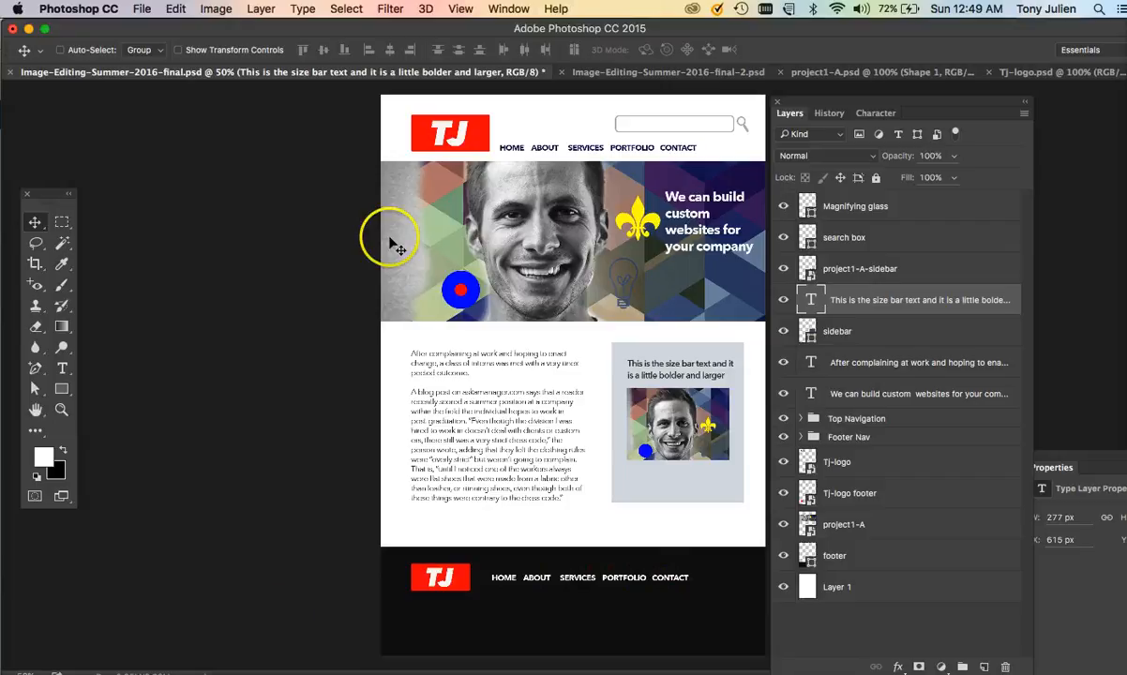
# - Switch to Firefox, review the Final Project's layout, dimension and export requirements, and return to Photoshop
pyautogui.click(314, 670)
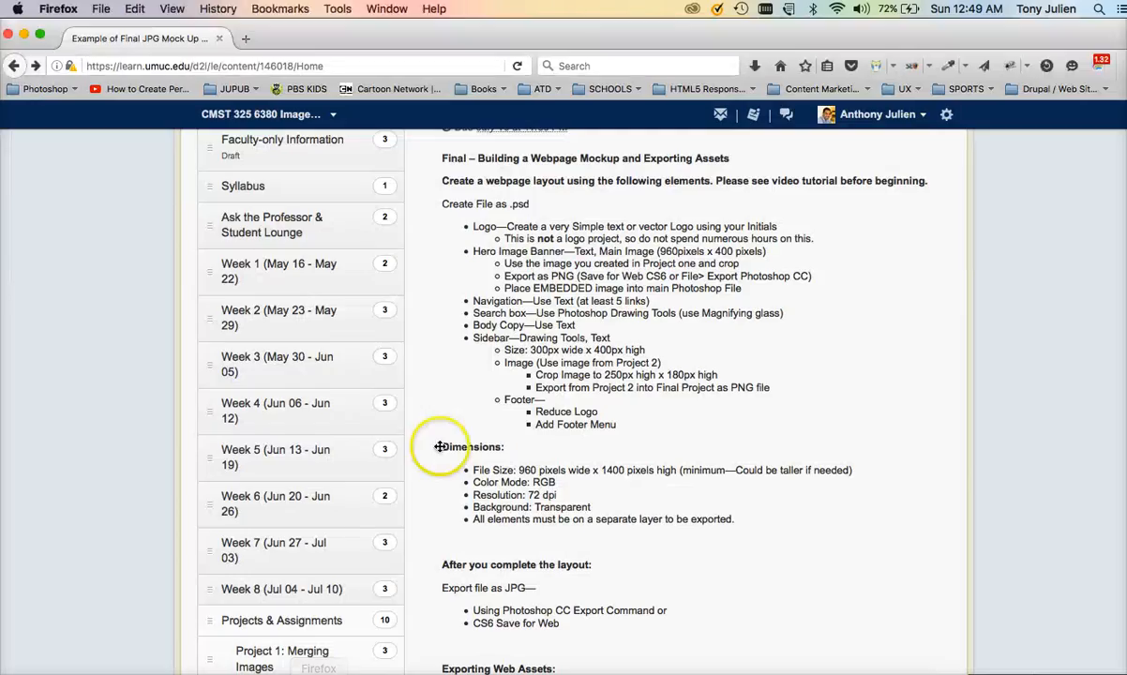
pyautogui.scroll(1, 441, 449)
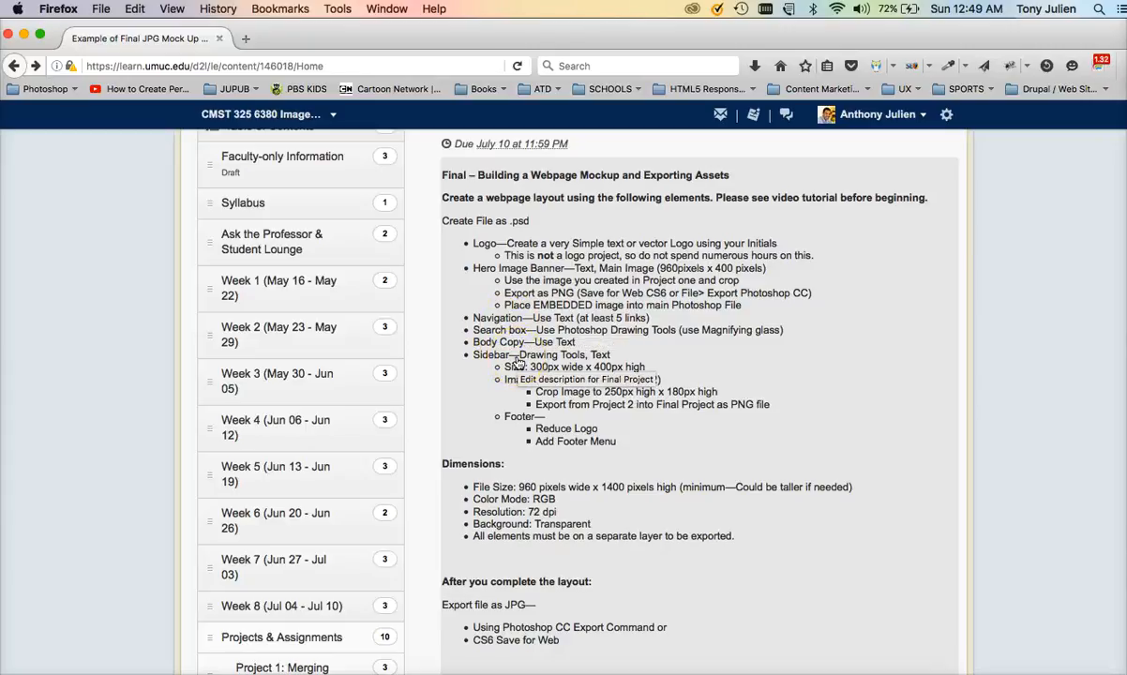
pyautogui.scroll(-2, 519, 364)
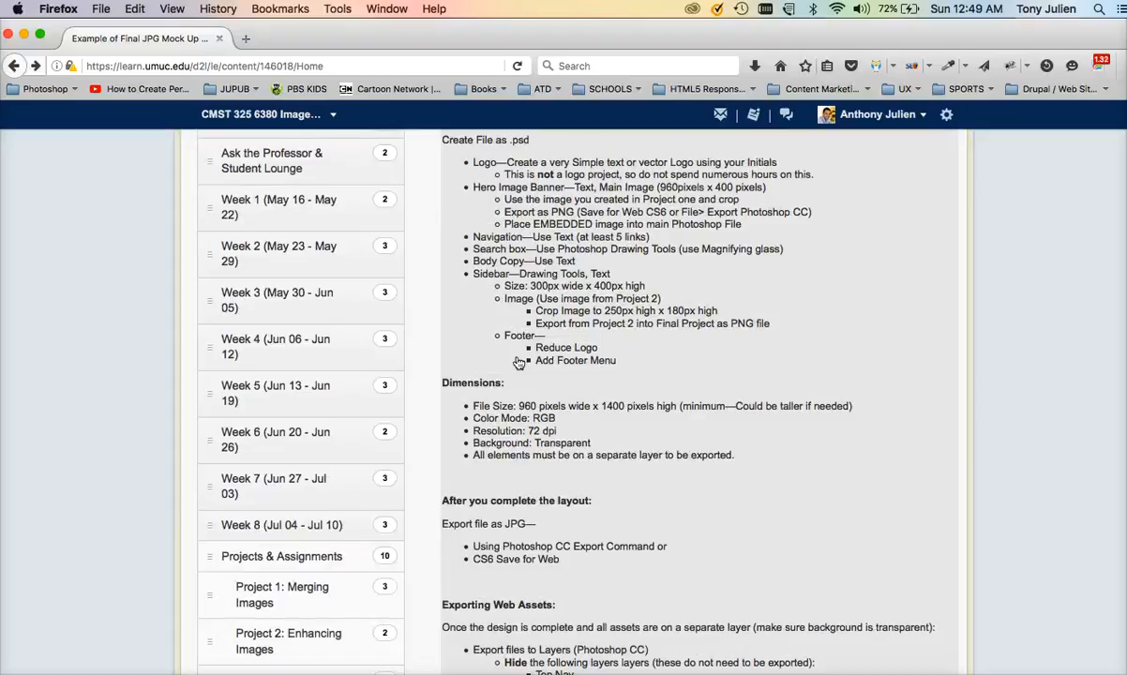
pyautogui.scroll(-6, 518, 363)
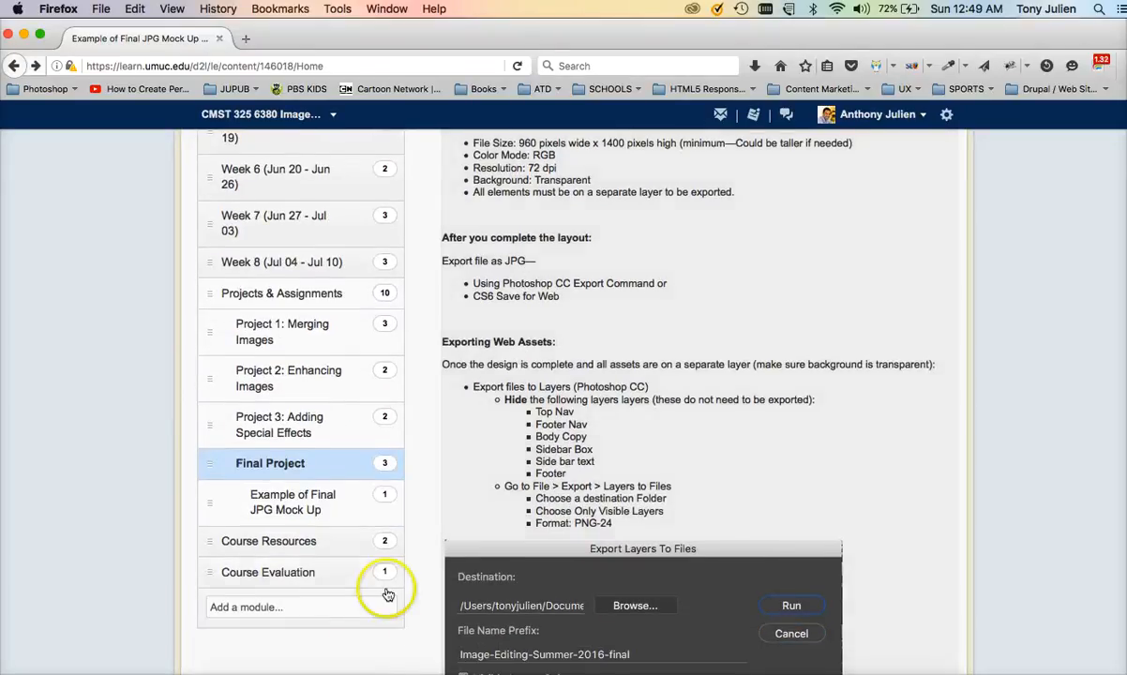
pyautogui.click(340, 669)
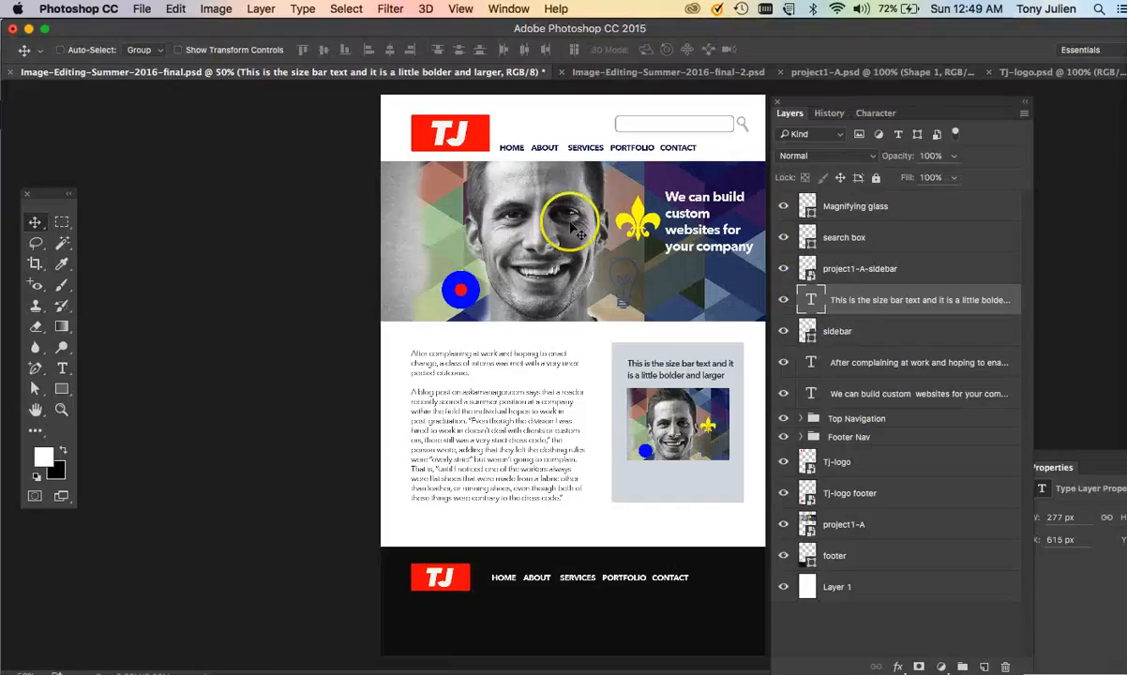
# - Bring up the Image-Editing-Summer-2016-final-2.psd document and inspect the text layers inside the Top Nav group
pyautogui.click(645, 71)
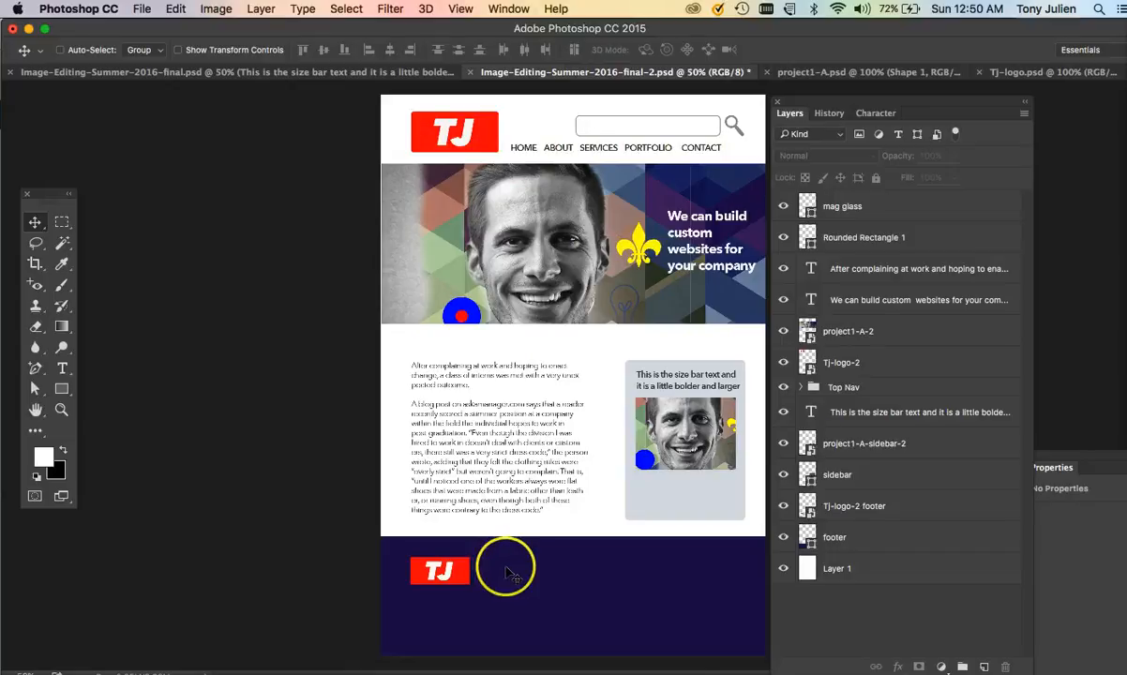
pyautogui.click(842, 389)
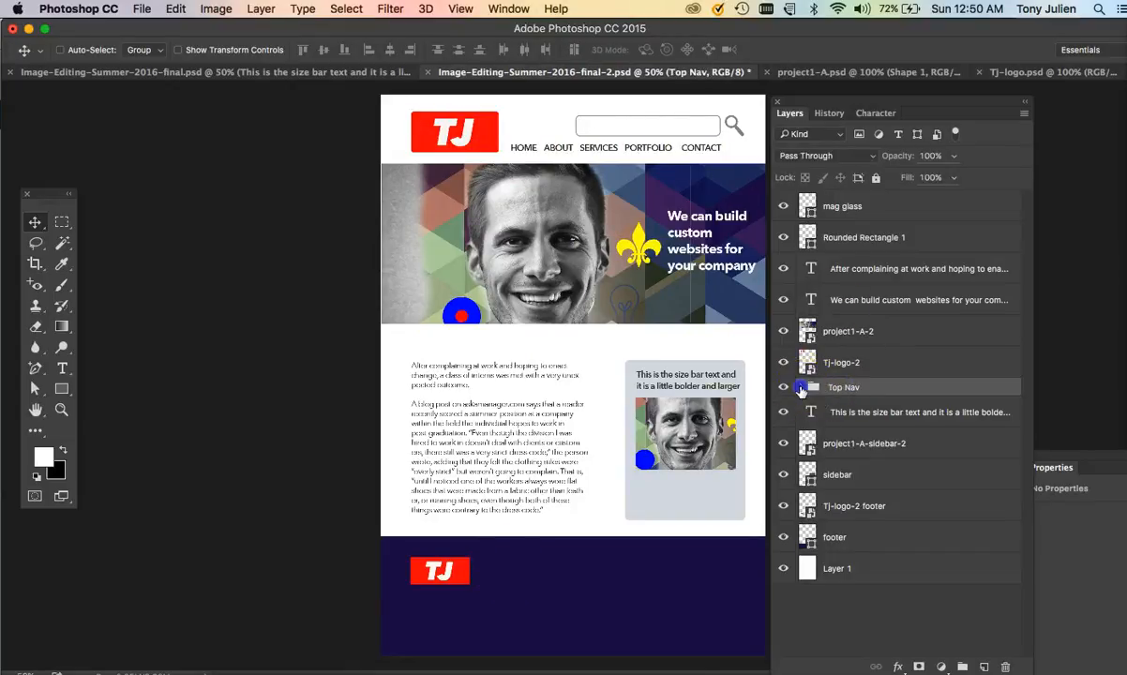
pyautogui.click(801, 389)
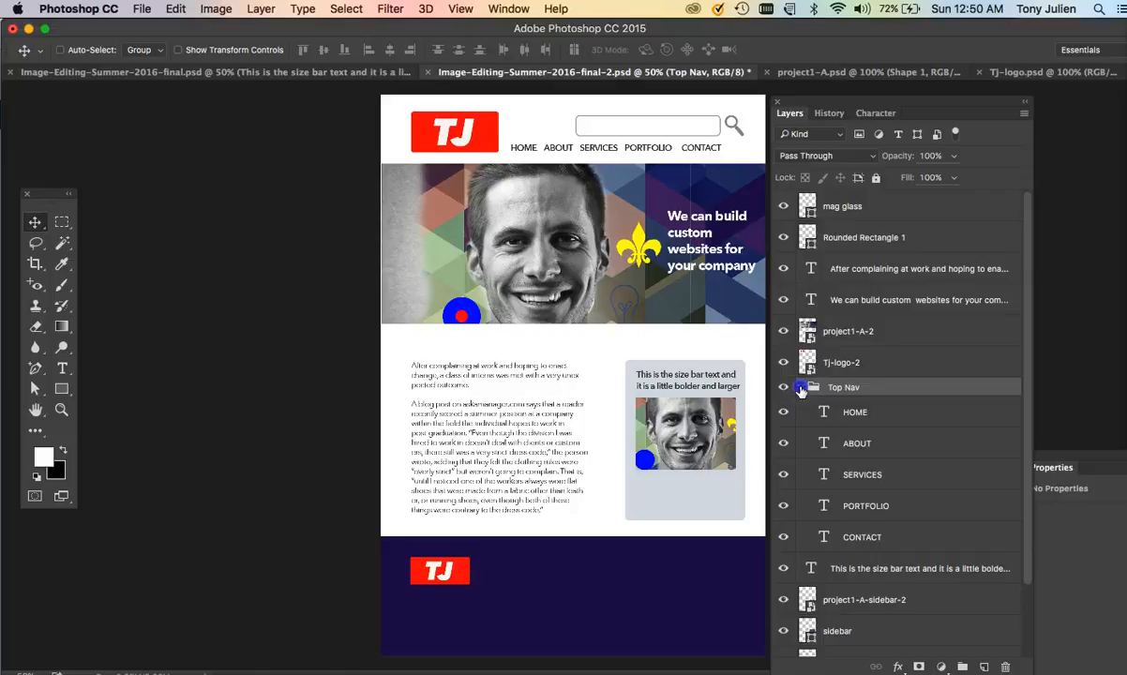
pyautogui.click(801, 388)
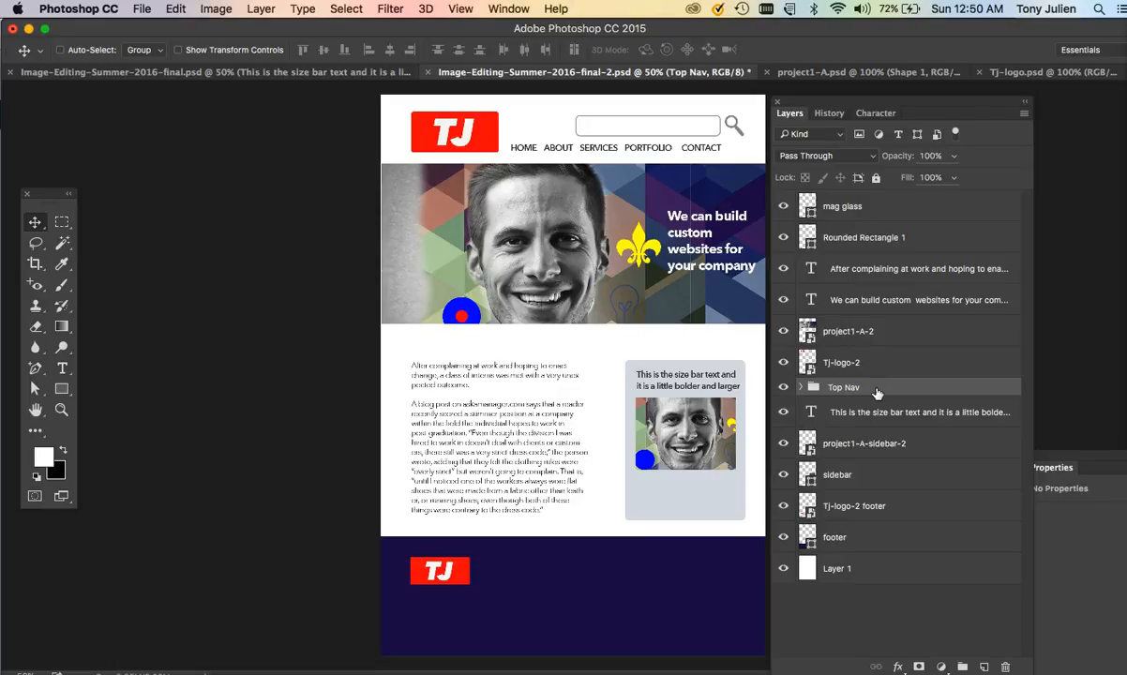
# - Duplicate the Top Nav group and name the copy Footer Nav
pyautogui.moveTo(876, 395); pyautogui.dragTo(868, 399)
pyautogui.click(854, 394)
pyautogui.moveTo(855, 388); pyautogui.dragTo(856, 384)
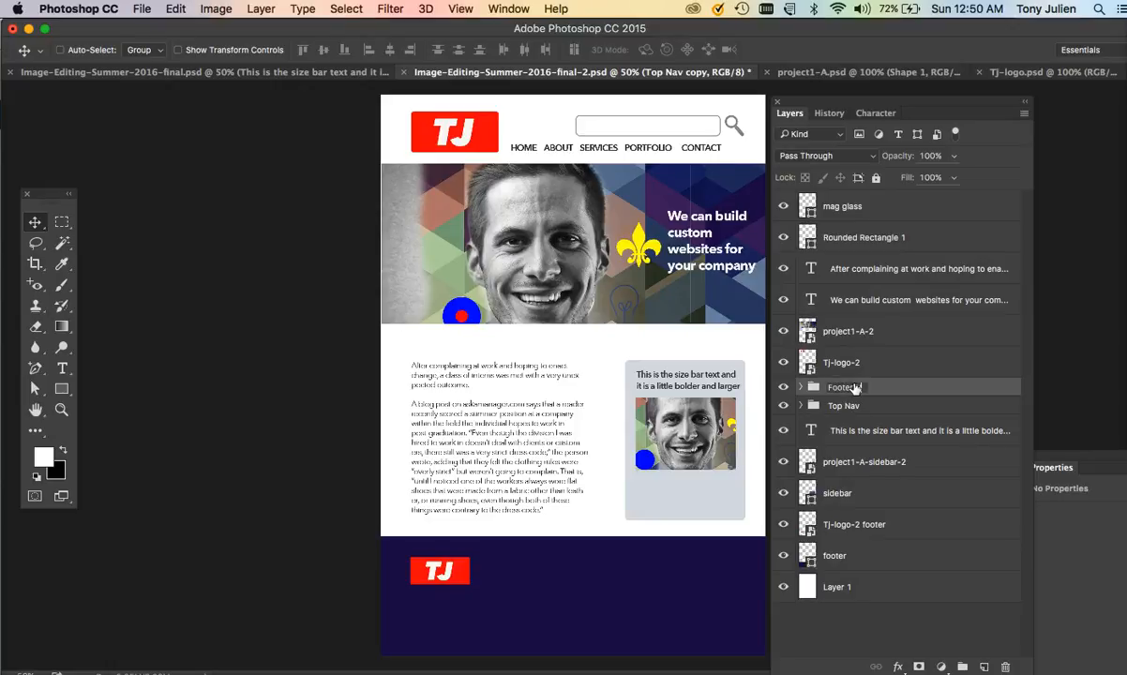
pyautogui.click(846, 407)
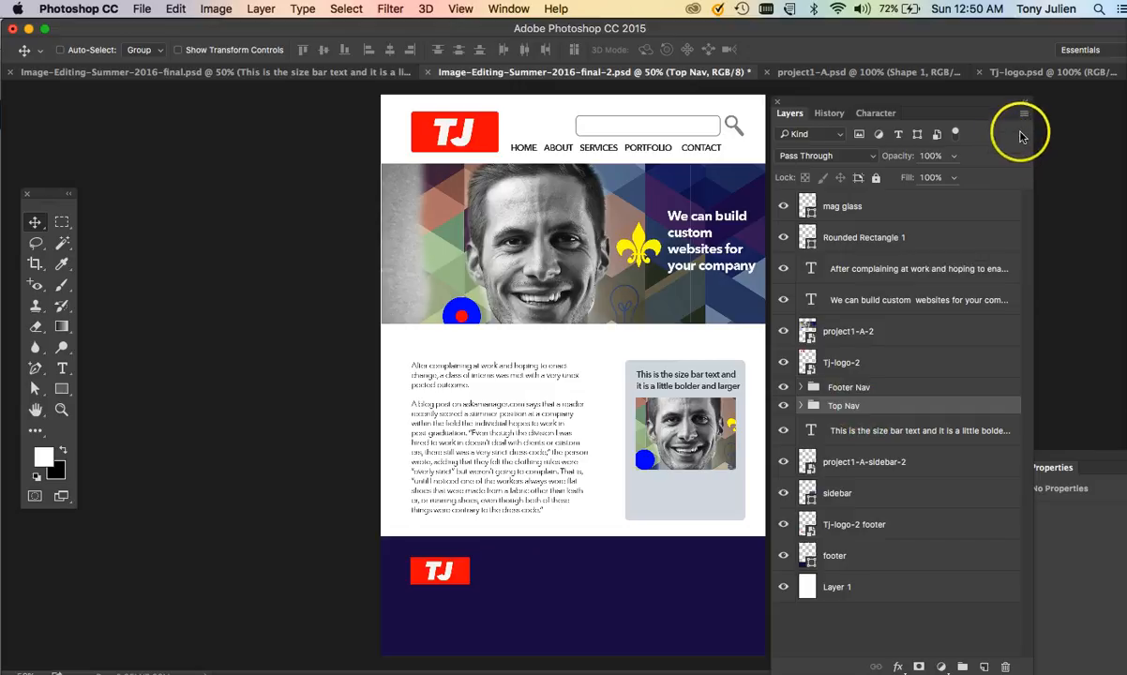
pyautogui.click(1024, 116)
pyautogui.click(917, 156)
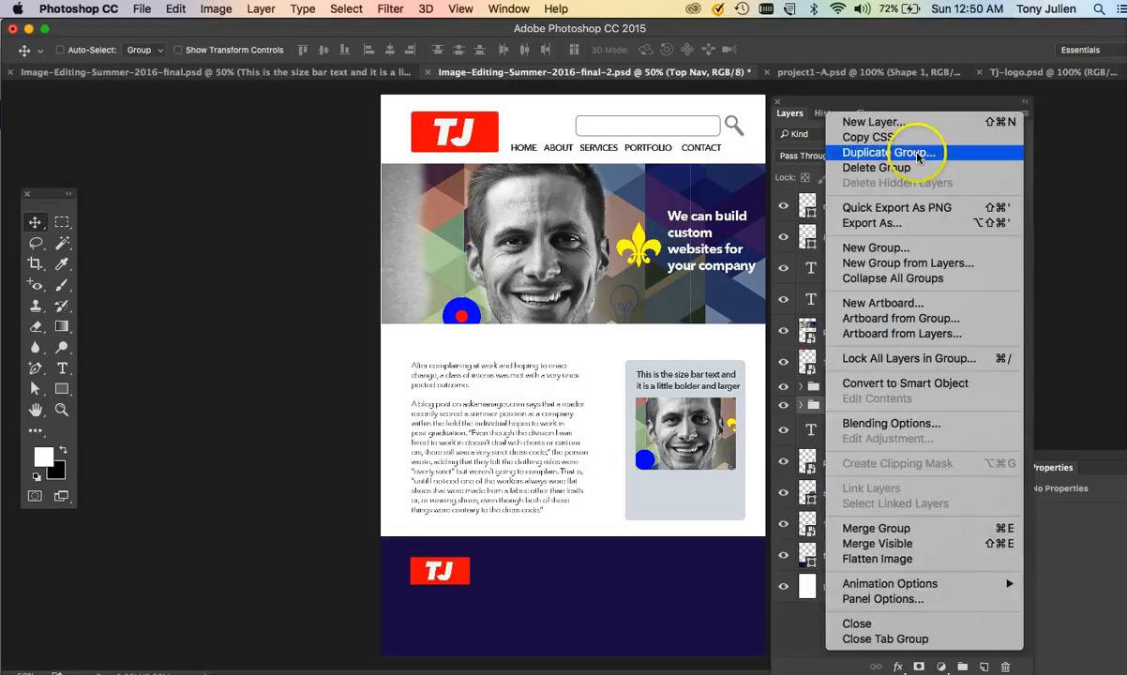
pyautogui.click(694, 622)
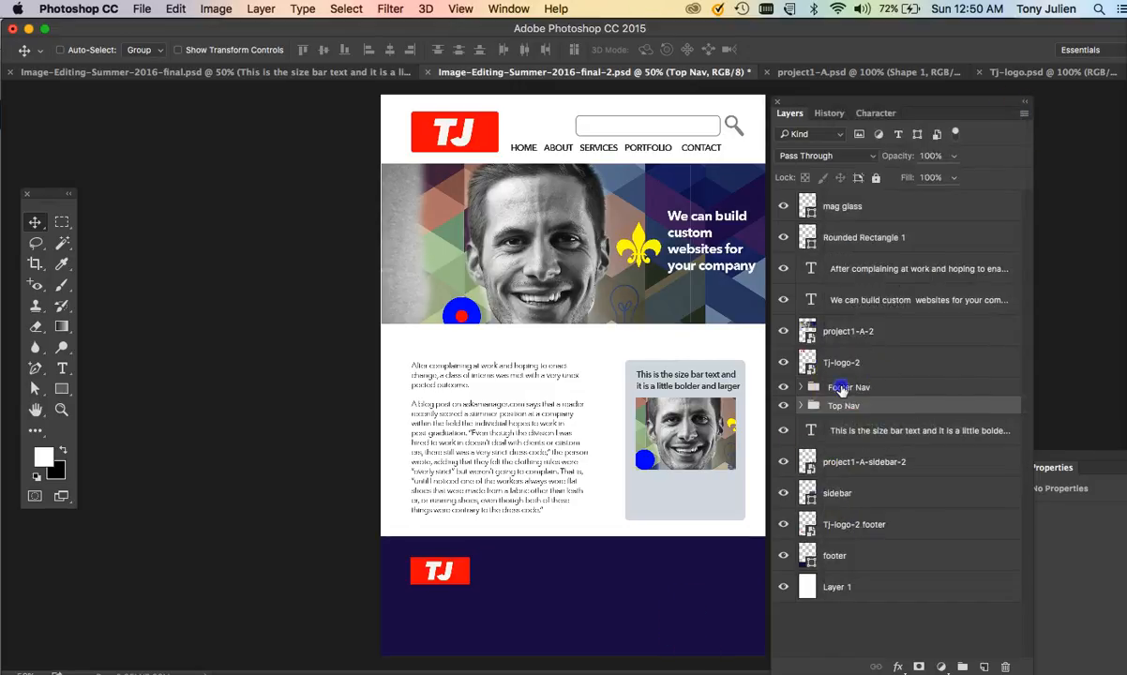
# - Move the Footer Nav group between the Tj-logo-2 footer and footer layers, and check the link layers it contains
pyautogui.moveTo(842, 390); pyautogui.dragTo(841, 532)
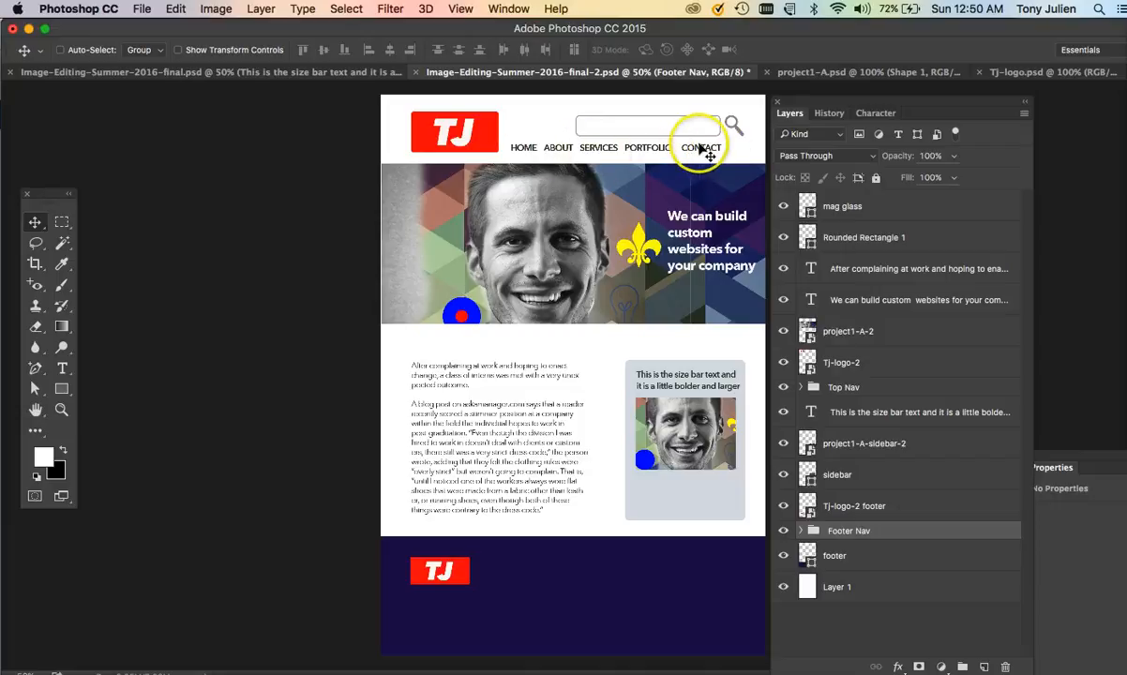
pyautogui.click(800, 531)
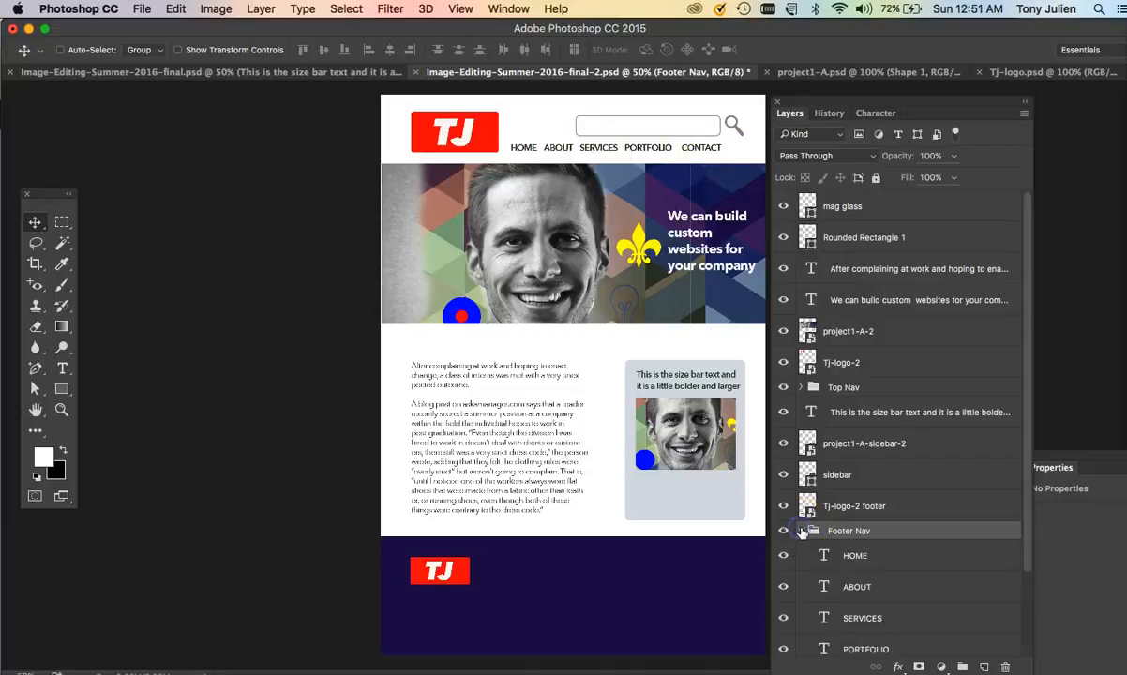
pyautogui.scroll(-3, 831, 559)
pyautogui.scroll(3, 800, 558)
pyautogui.click(801, 531)
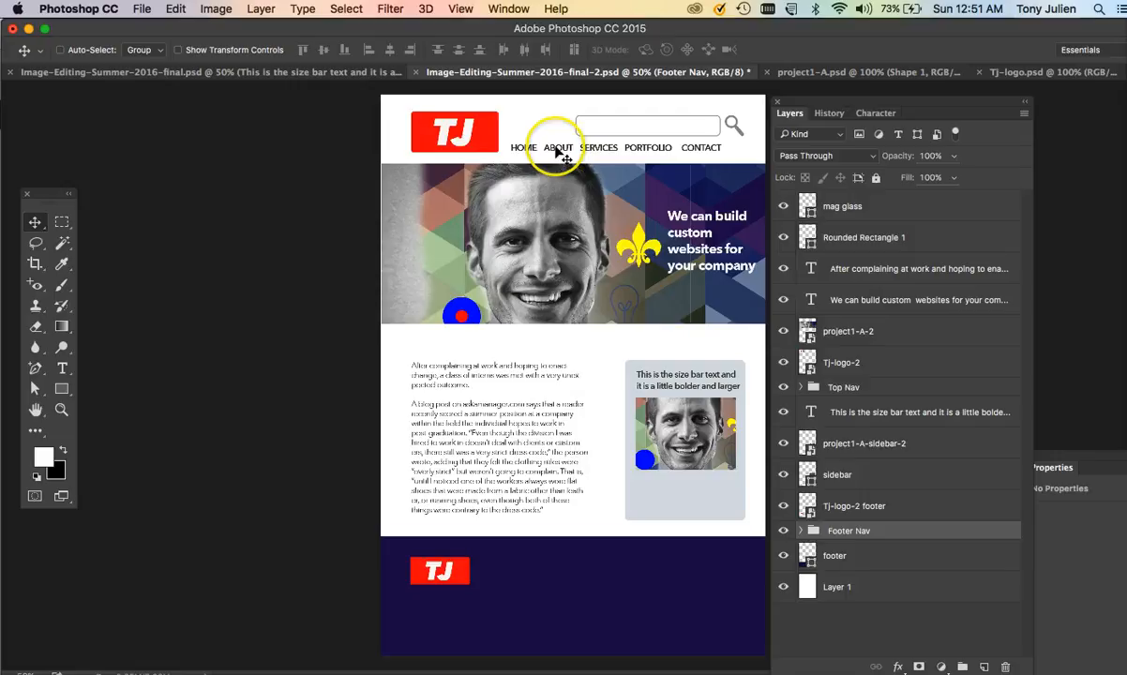
# - Move the Footer Nav links down into the dark blue footer beside the logo, and check both nav groups by toggling their visibility
pyautogui.moveTo(556, 153); pyautogui.dragTo(536, 576)
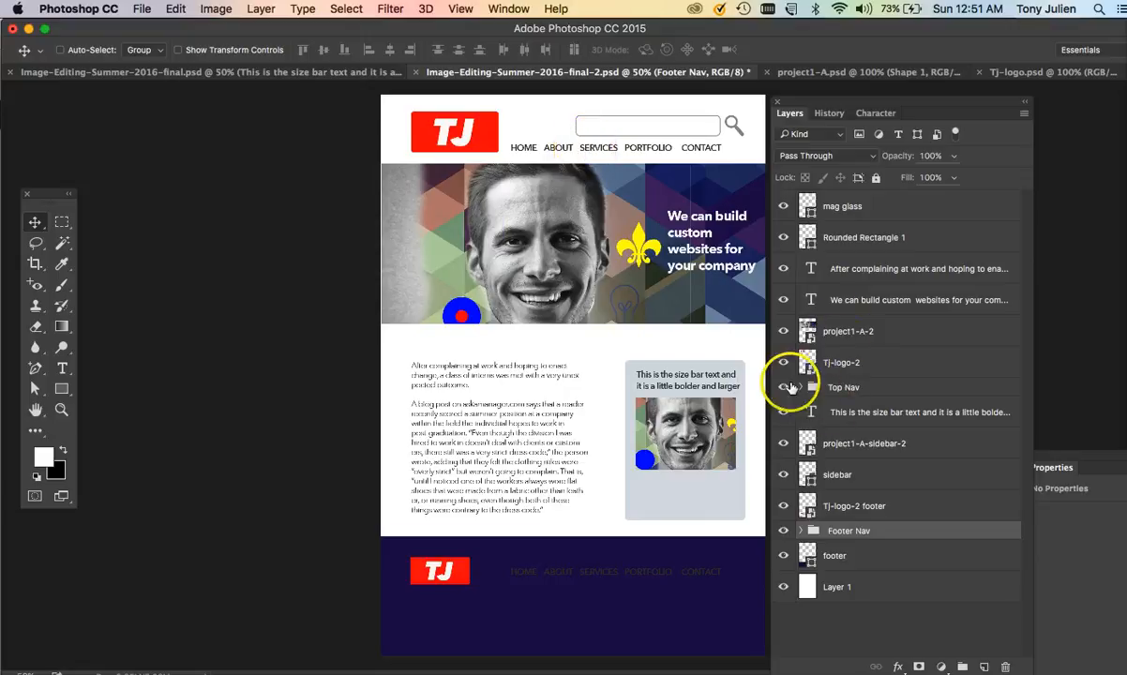
pyautogui.click(784, 387)
pyautogui.click(784, 387)
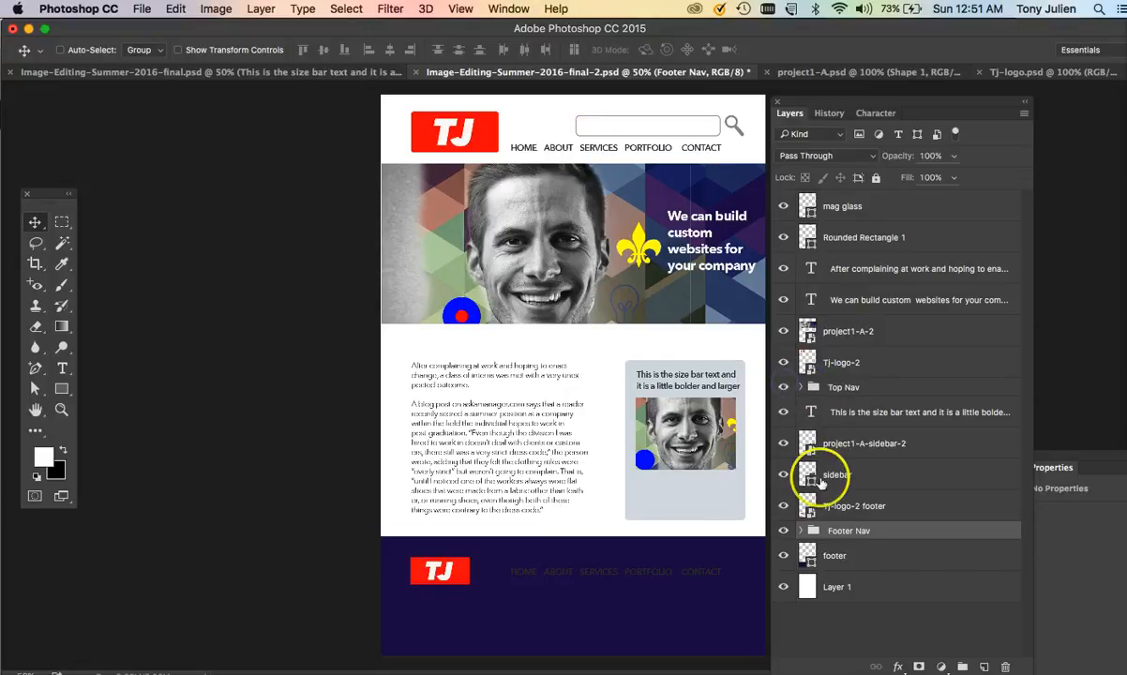
pyautogui.click(783, 532)
pyautogui.click(783, 532)
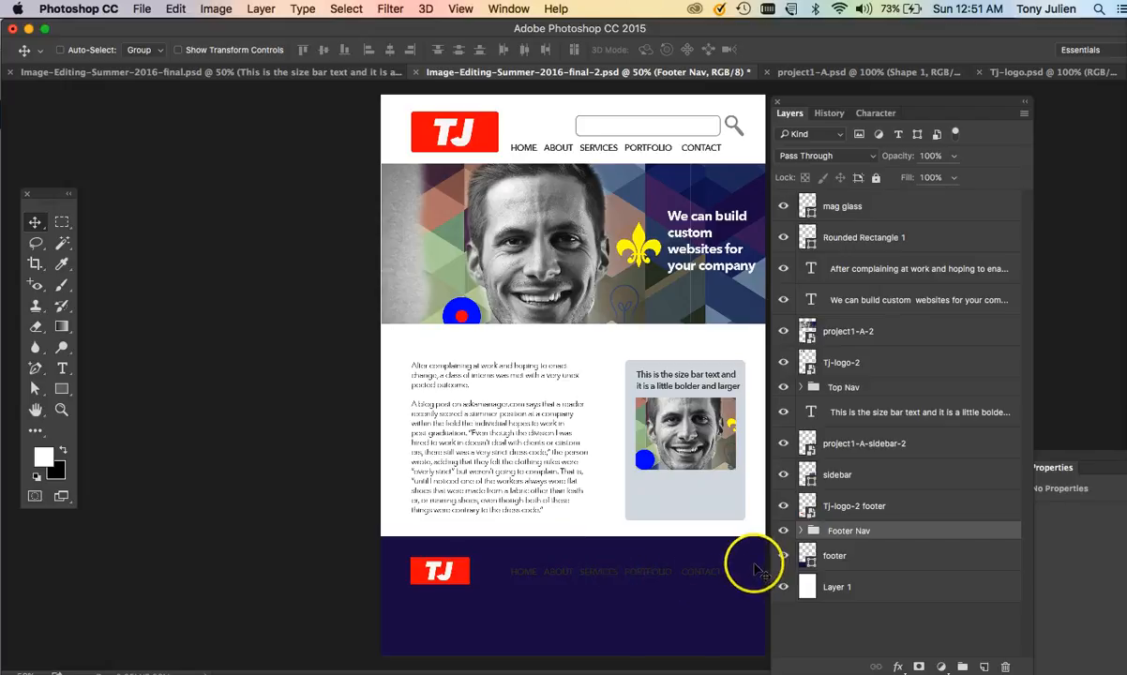
# - Set the text color of the HOME link in the Footer Nav group to white, ffffff
pyautogui.press('super+plus')
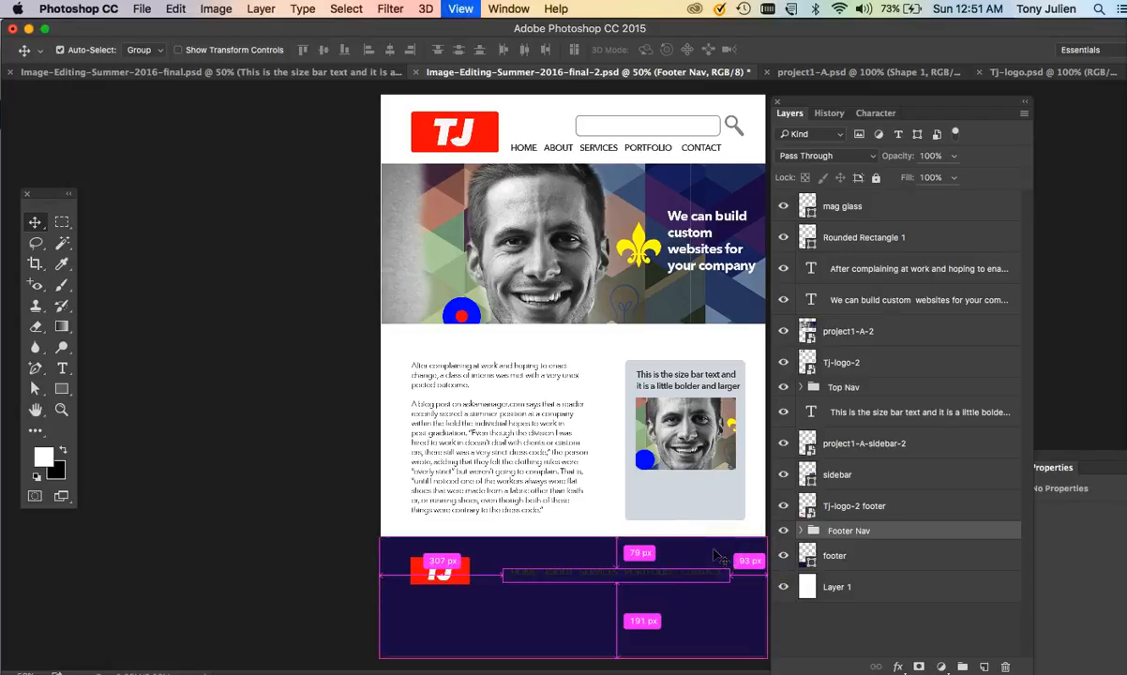
pyautogui.scroll(-5, 719, 556)
pyautogui.hscroll(2, 719, 556)
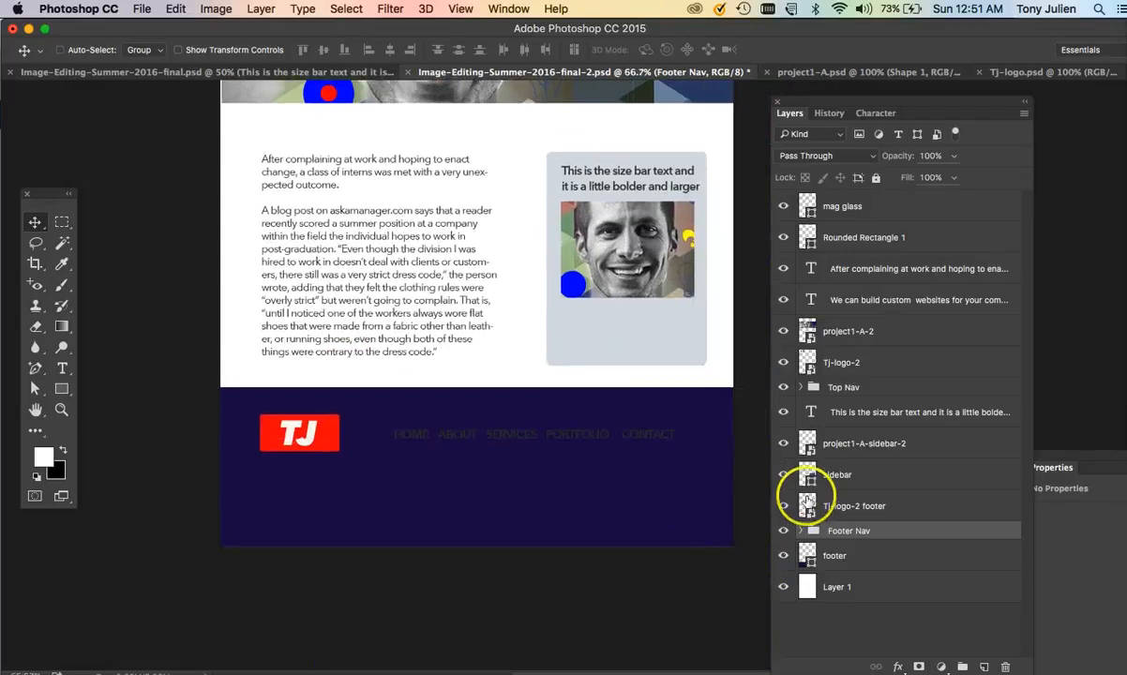
pyautogui.click(802, 531)
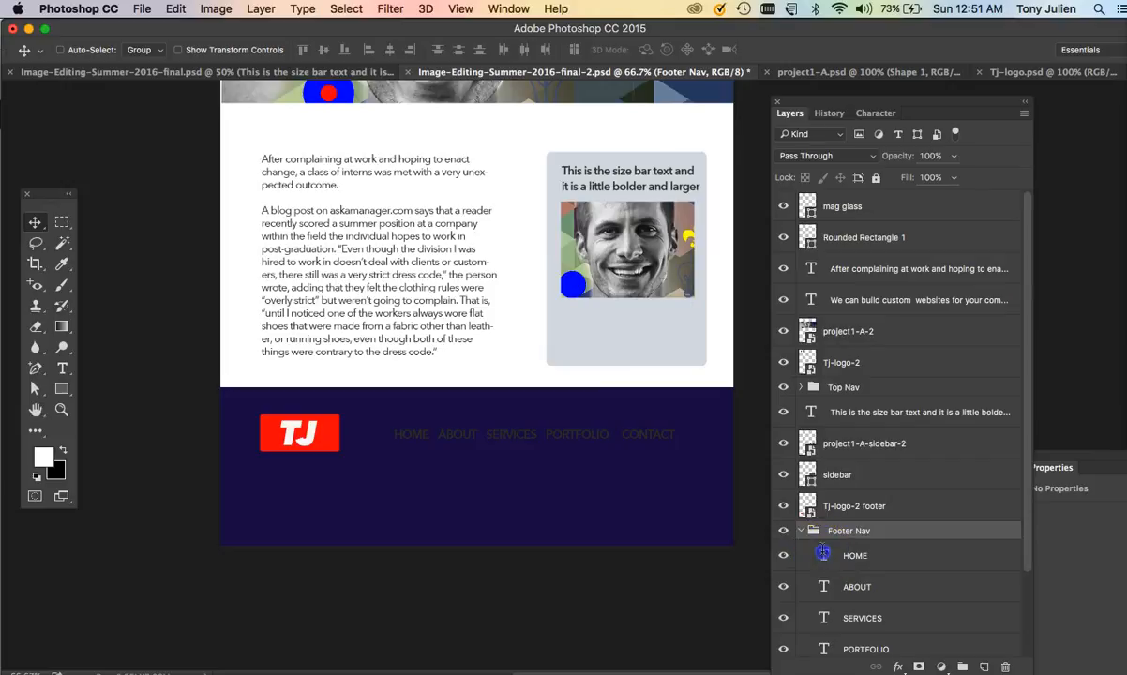
pyautogui.doubleClick(822, 555)
pyautogui.click(568, 50)
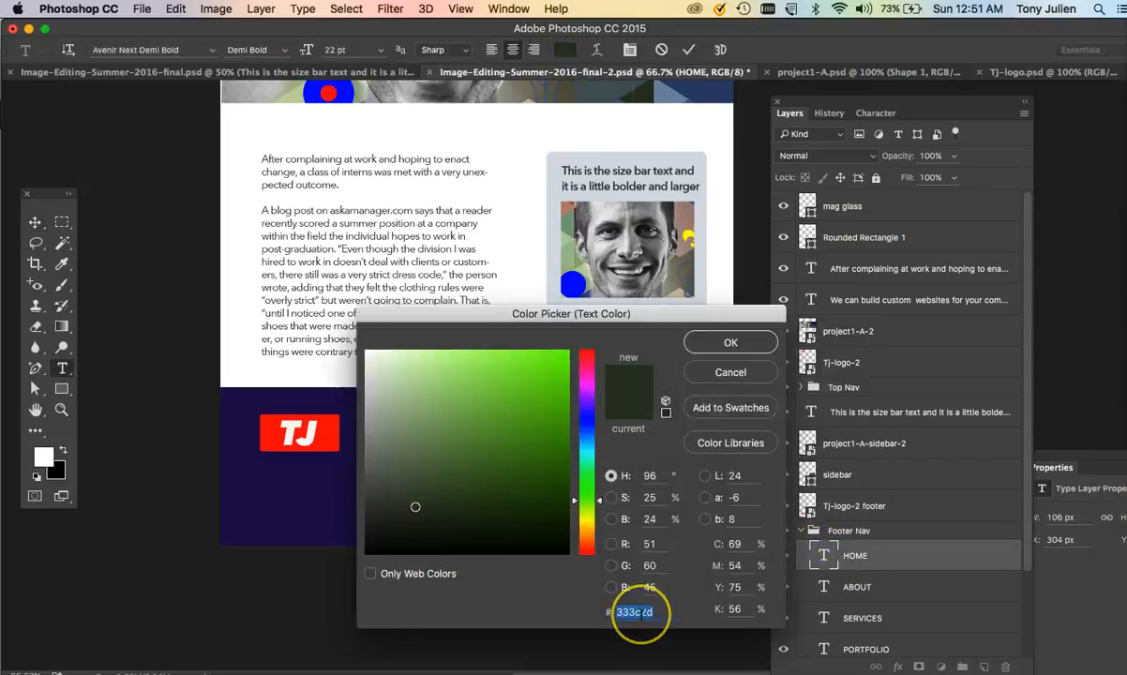
pyautogui.write('ffffff')
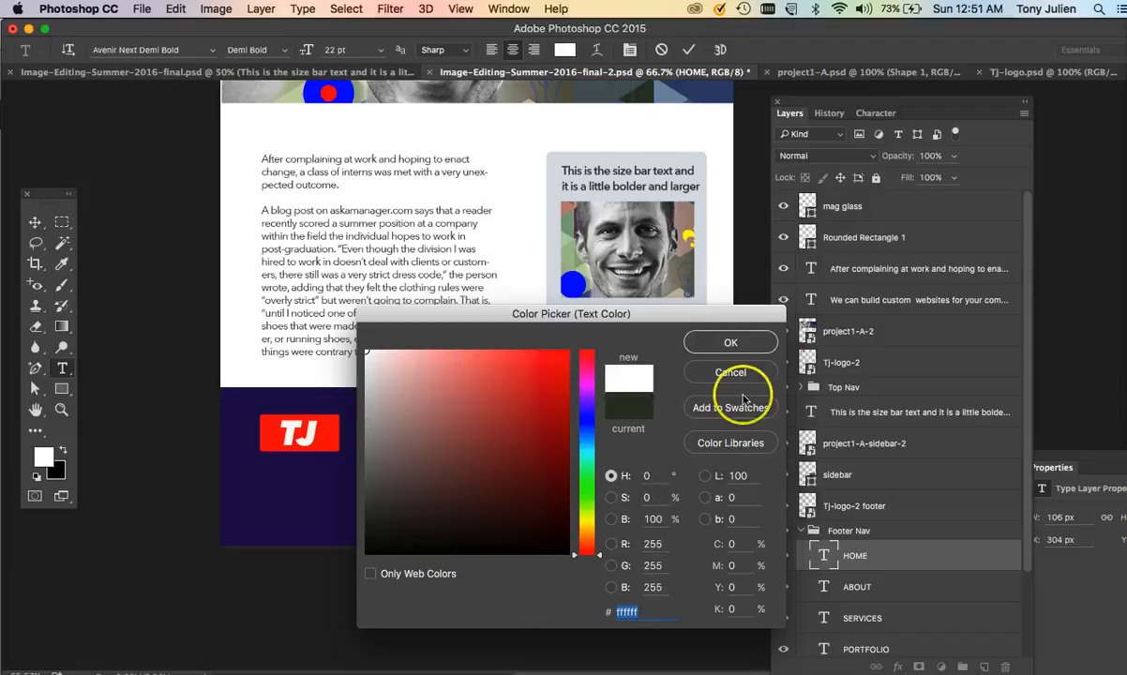
pyautogui.click(730, 342)
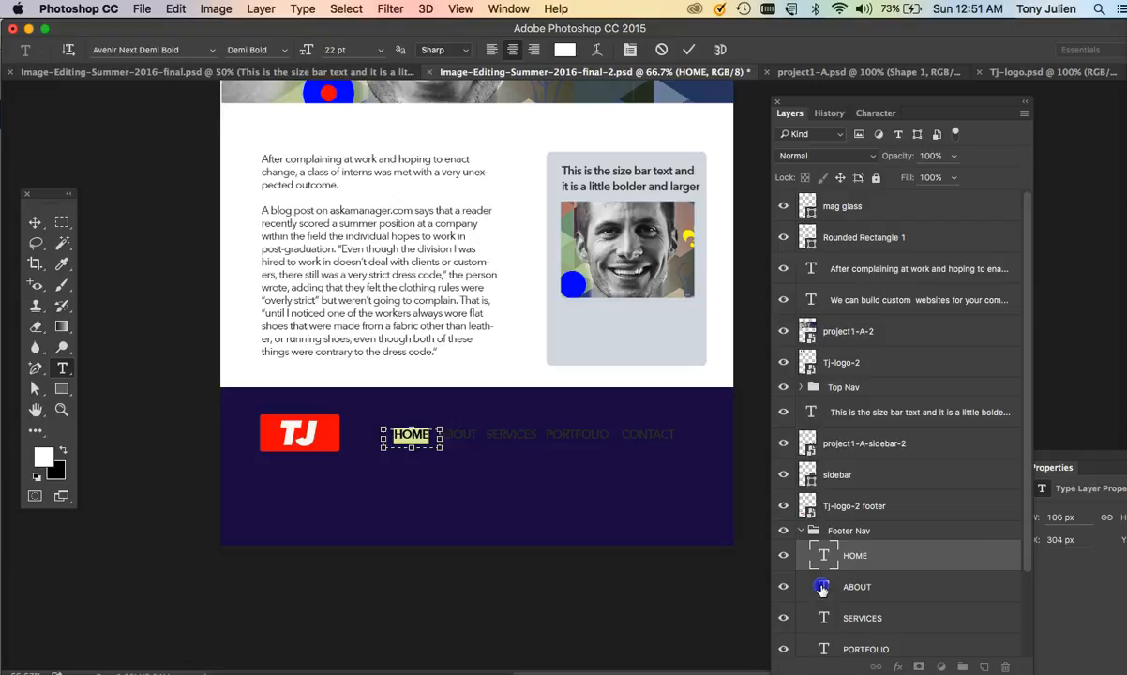
# - Change the ABOUT link's text color in the Footer Nav group to ffffff
pyautogui.doubleClick(821, 589)
pyautogui.click(565, 49)
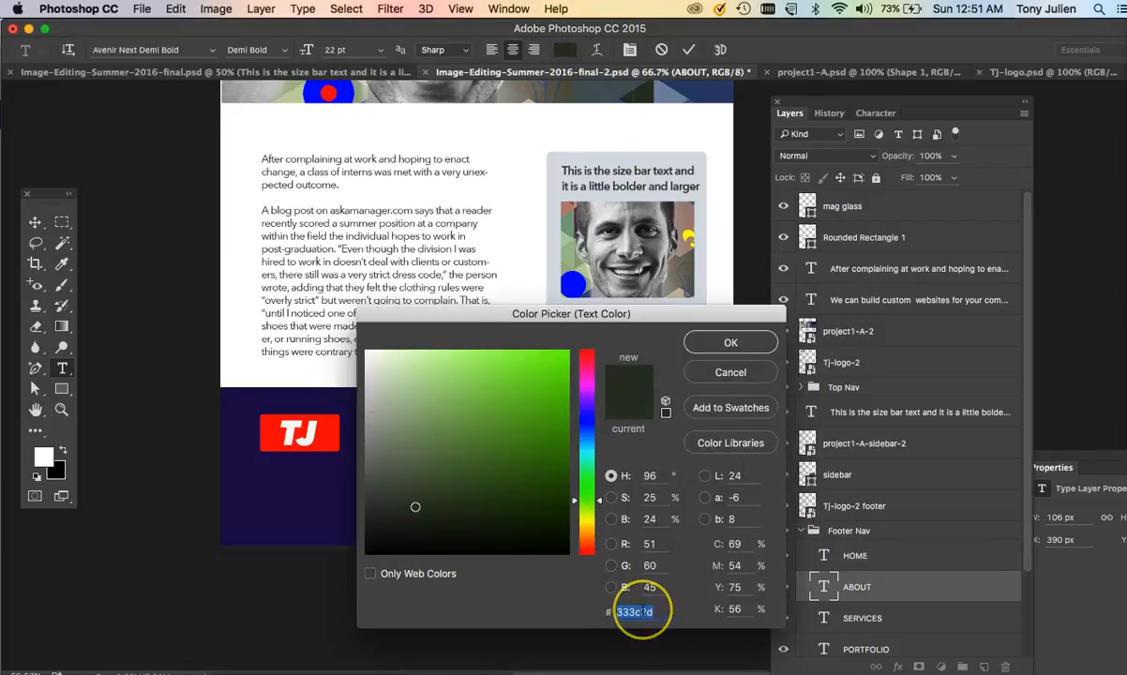
pyautogui.write('ffffff')
pyautogui.click(730, 342)
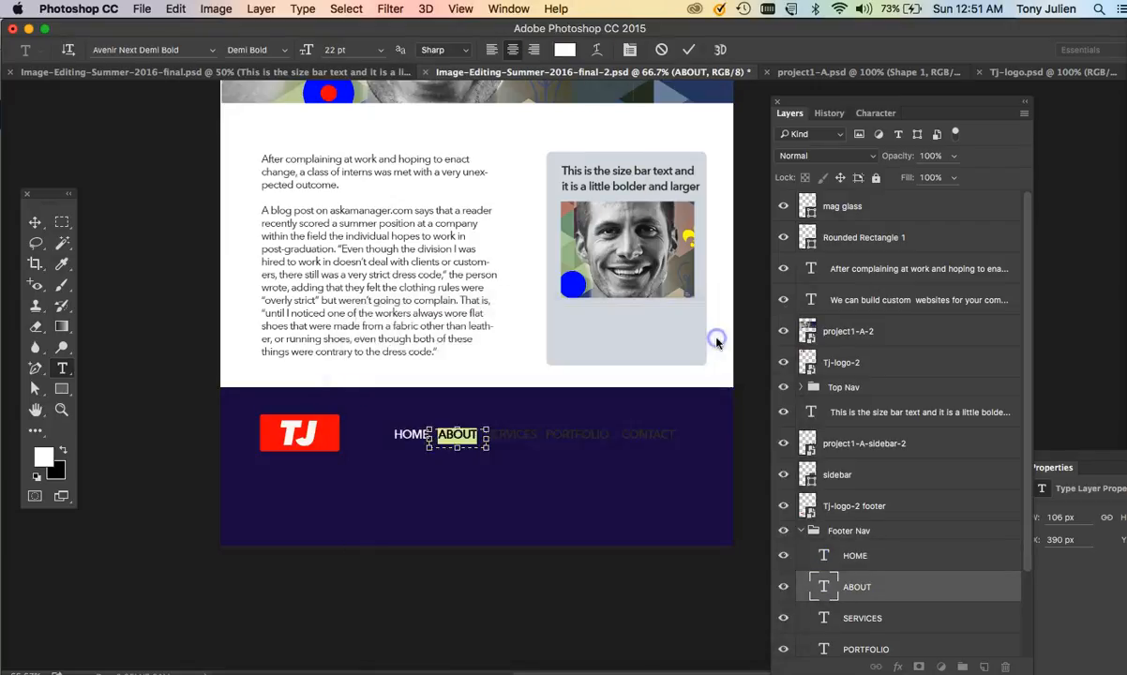
# - Change the SERVICES link's text color in the Footer Nav group to ffffff
pyautogui.doubleClick(824, 618)
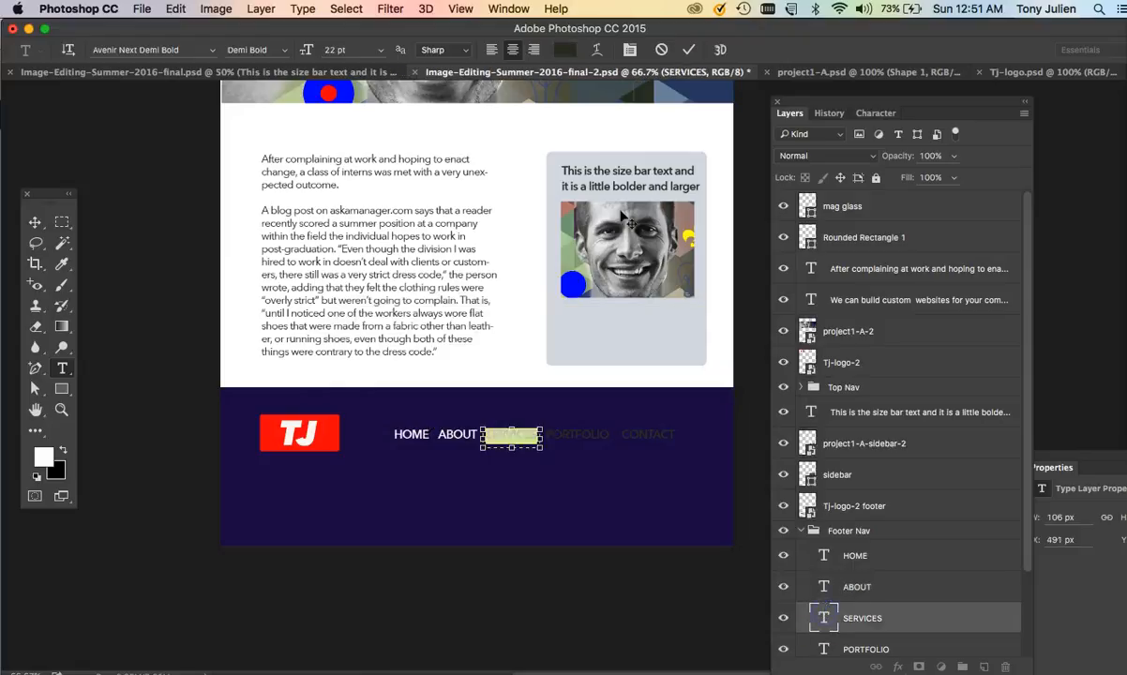
pyautogui.click(563, 49)
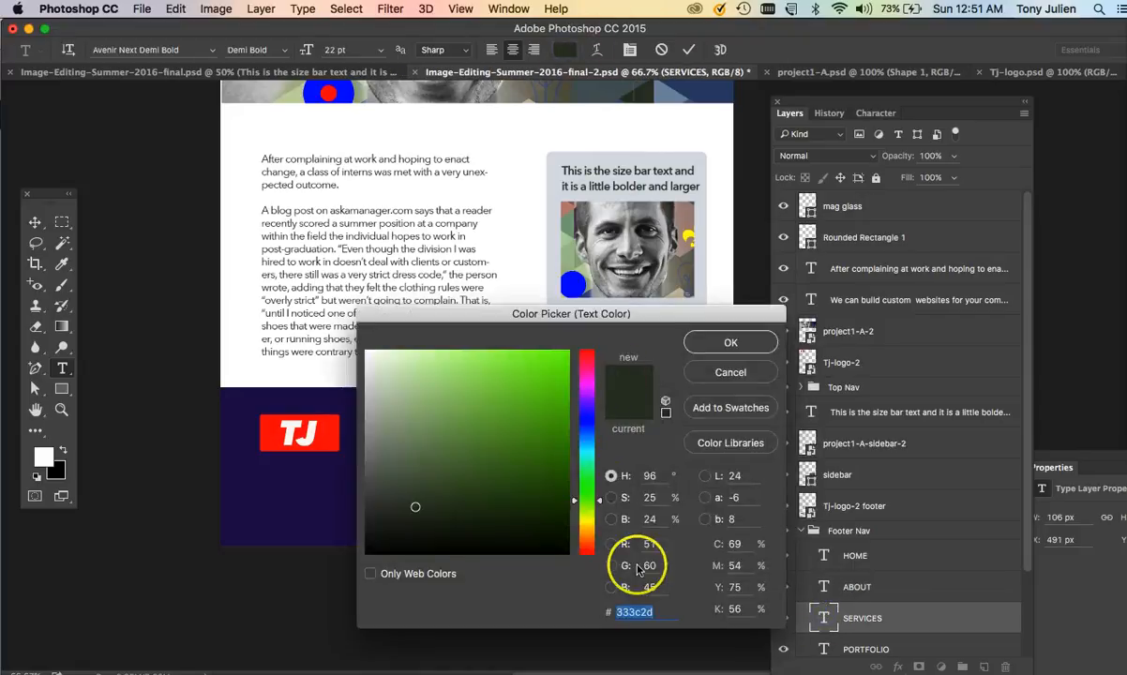
pyautogui.write('ffffff')
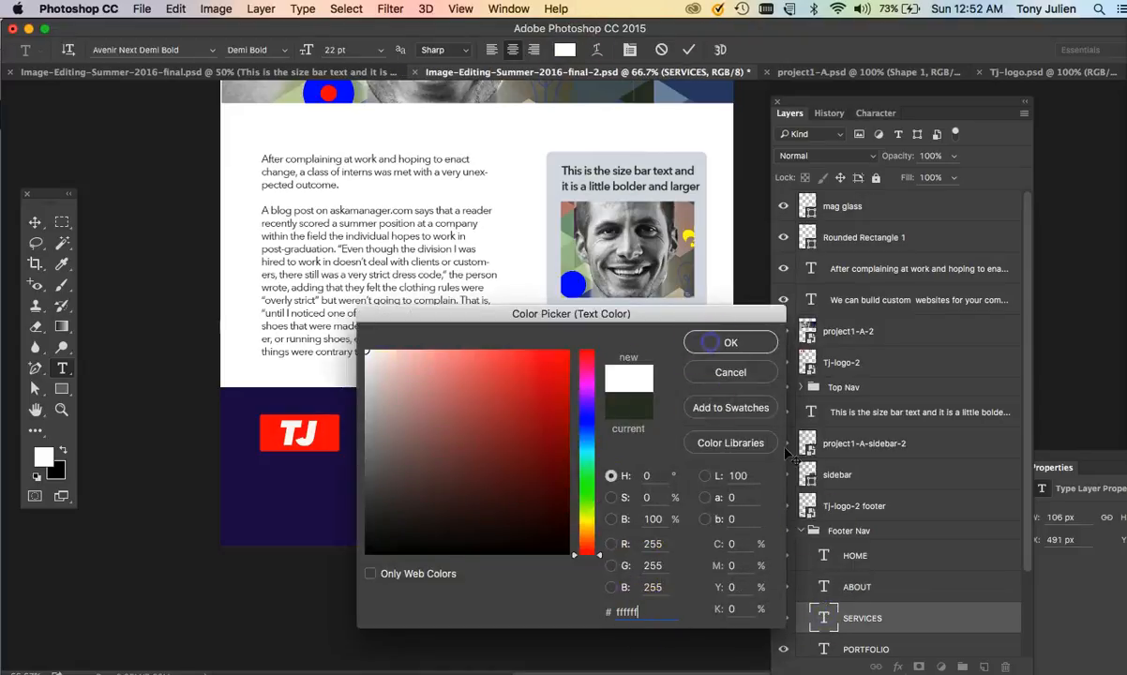
pyautogui.click(710, 343)
# - Change the PORTFOLIO link's text color in the Footer Nav group to ffffff
pyautogui.scroll(-3, 872, 576)
pyautogui.doubleClick(823, 553)
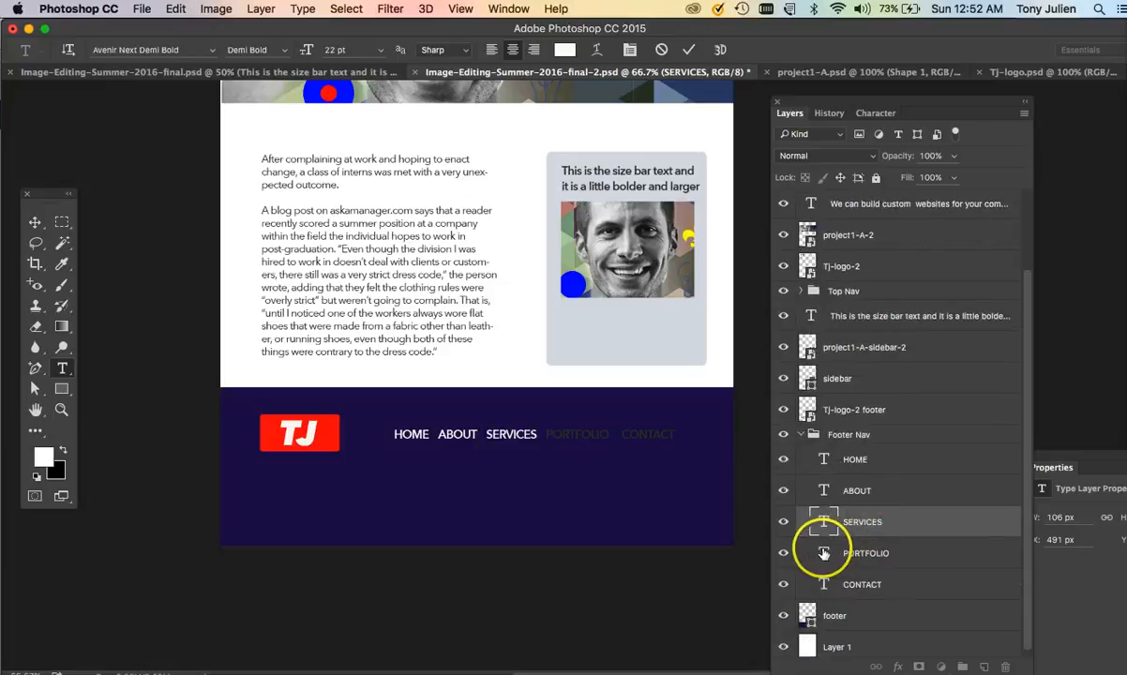
pyautogui.click(563, 50)
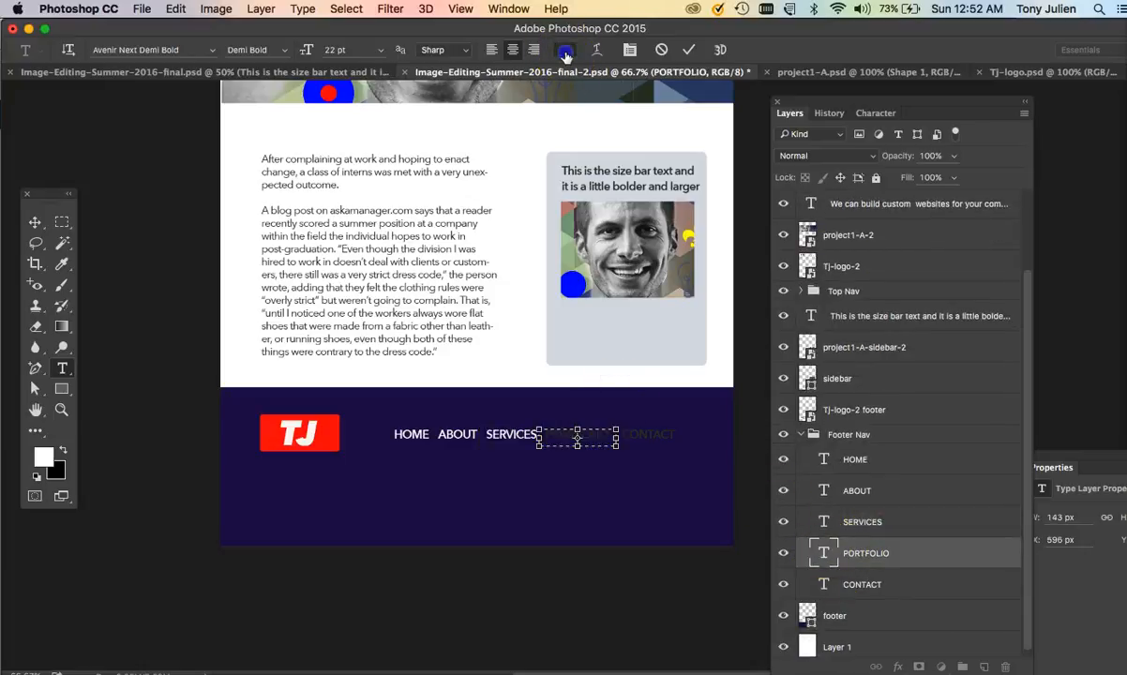
pyautogui.write('ffffff')
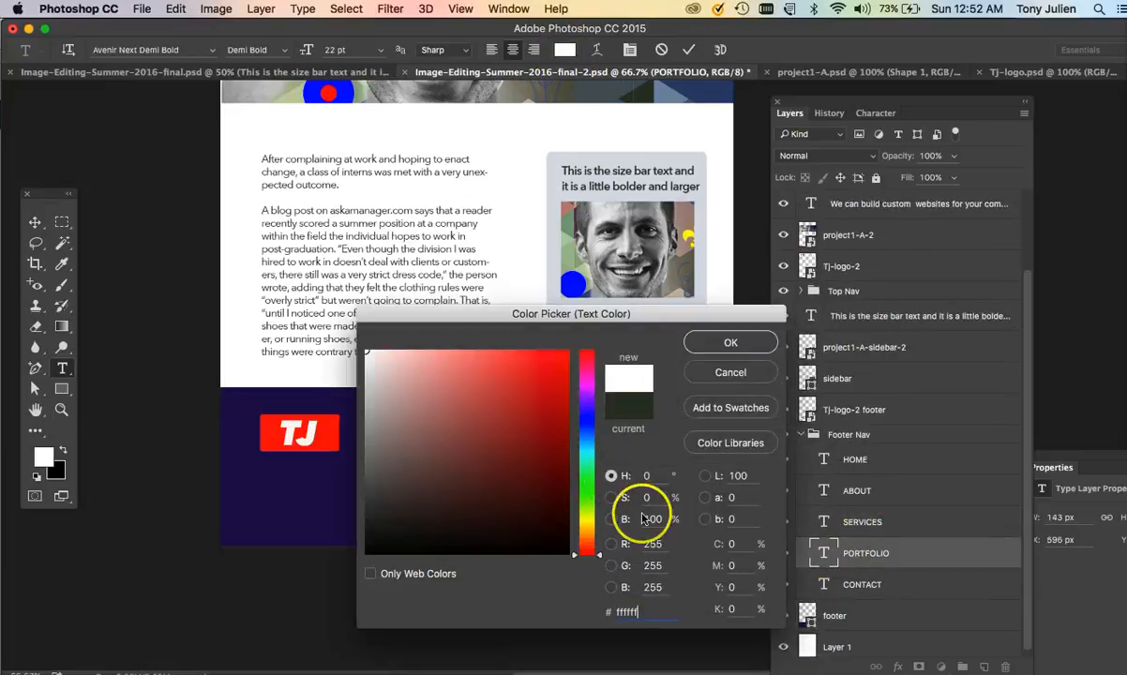
pyautogui.click(727, 343)
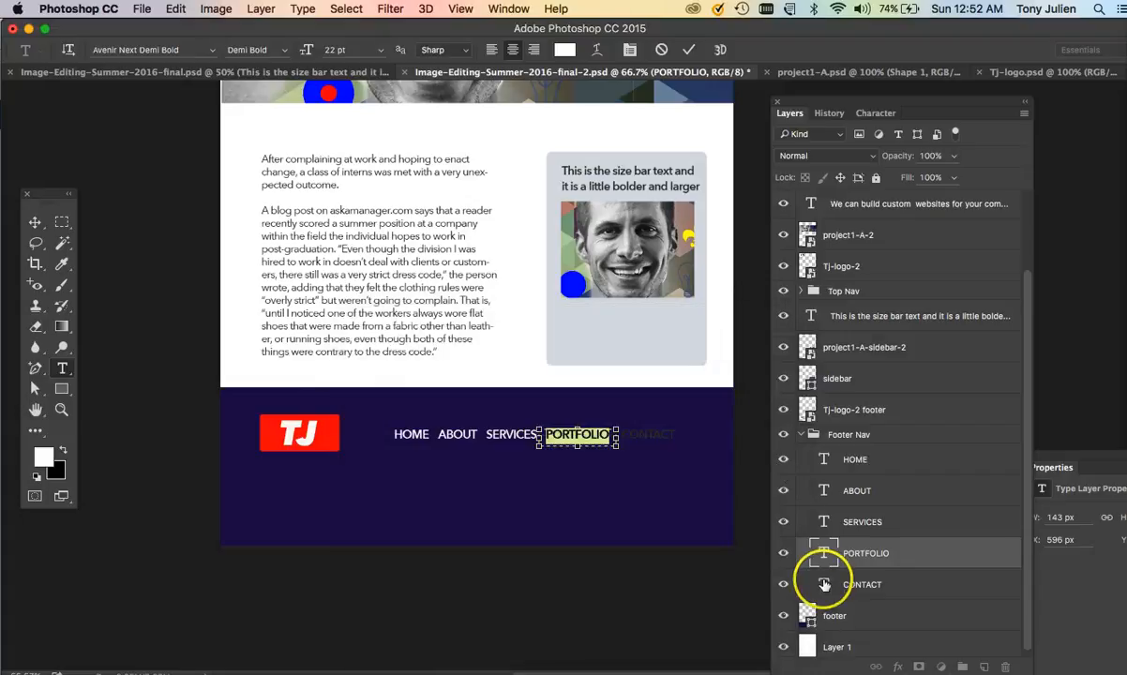
# - Set the CONTACT link's text color in the Footer Nav group to ffffff and finish the text edit
pyautogui.doubleClick(823, 586)
pyautogui.click(566, 53)
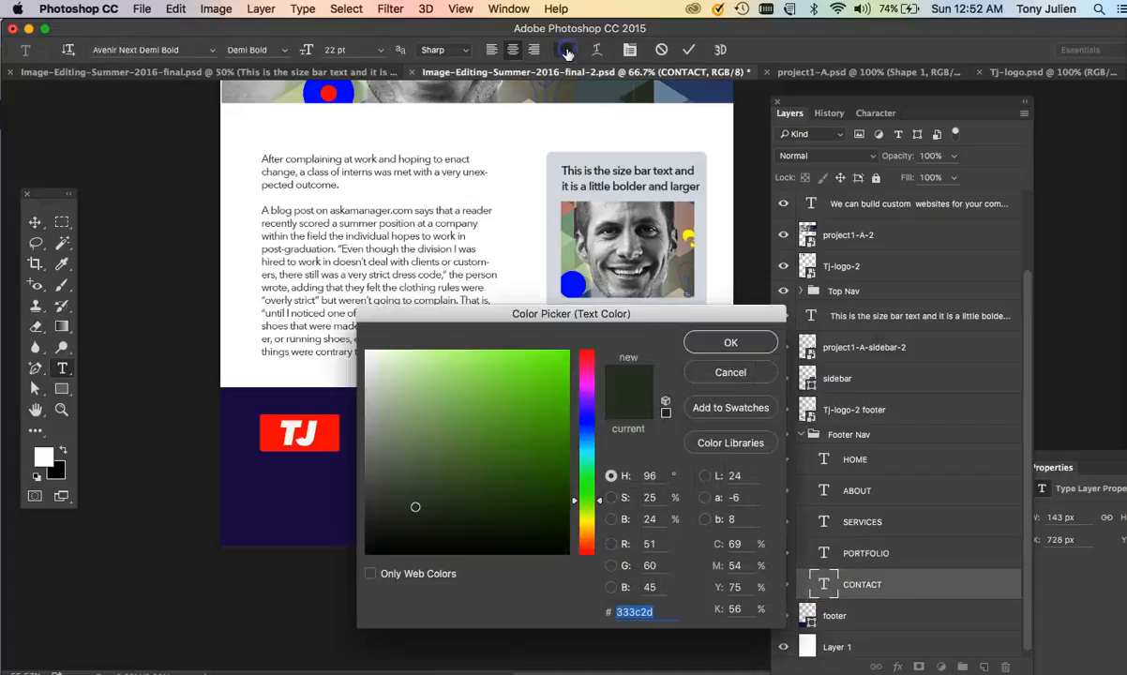
pyautogui.write('ffffff')
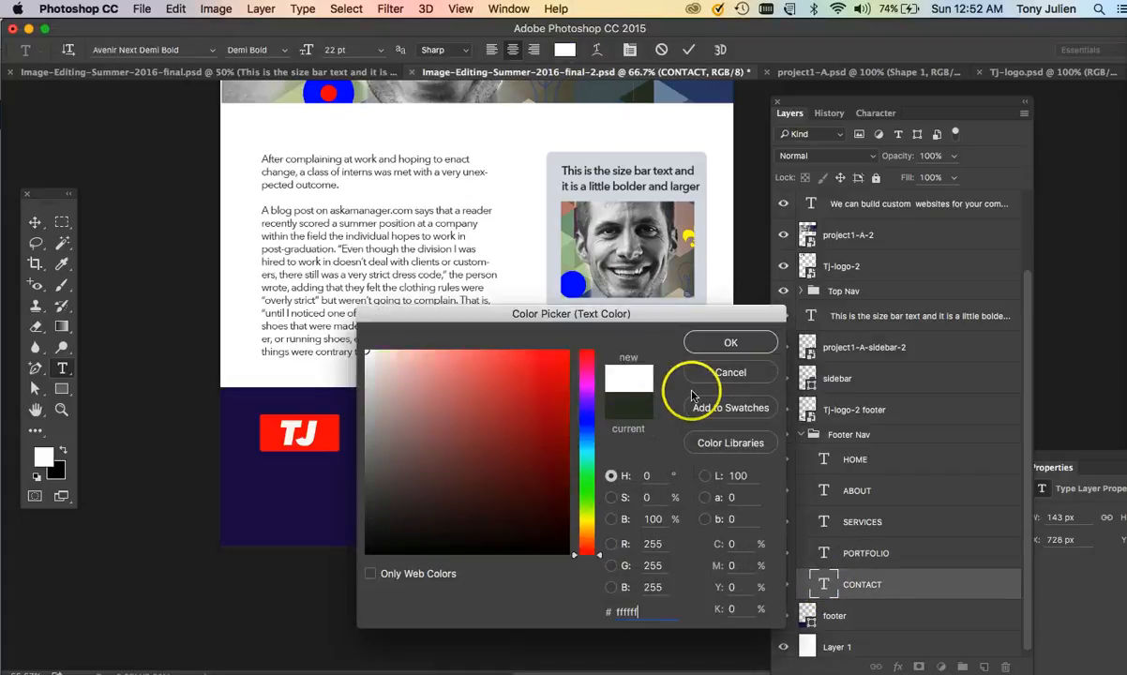
pyautogui.click(728, 342)
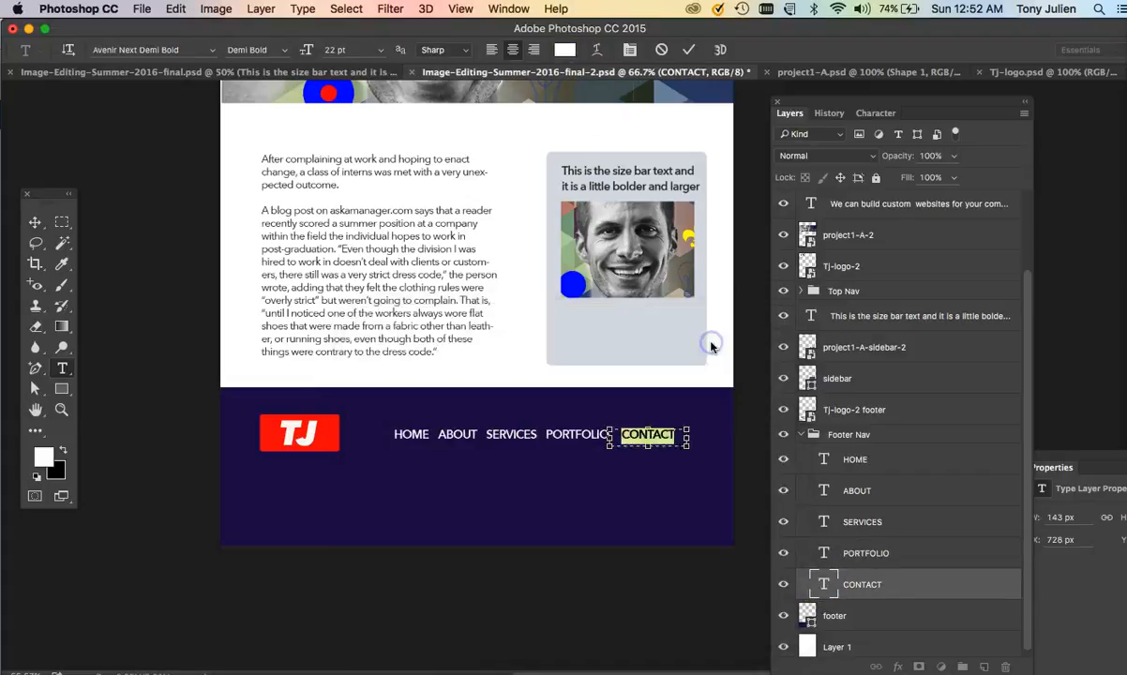
pyautogui.click(33, 223)
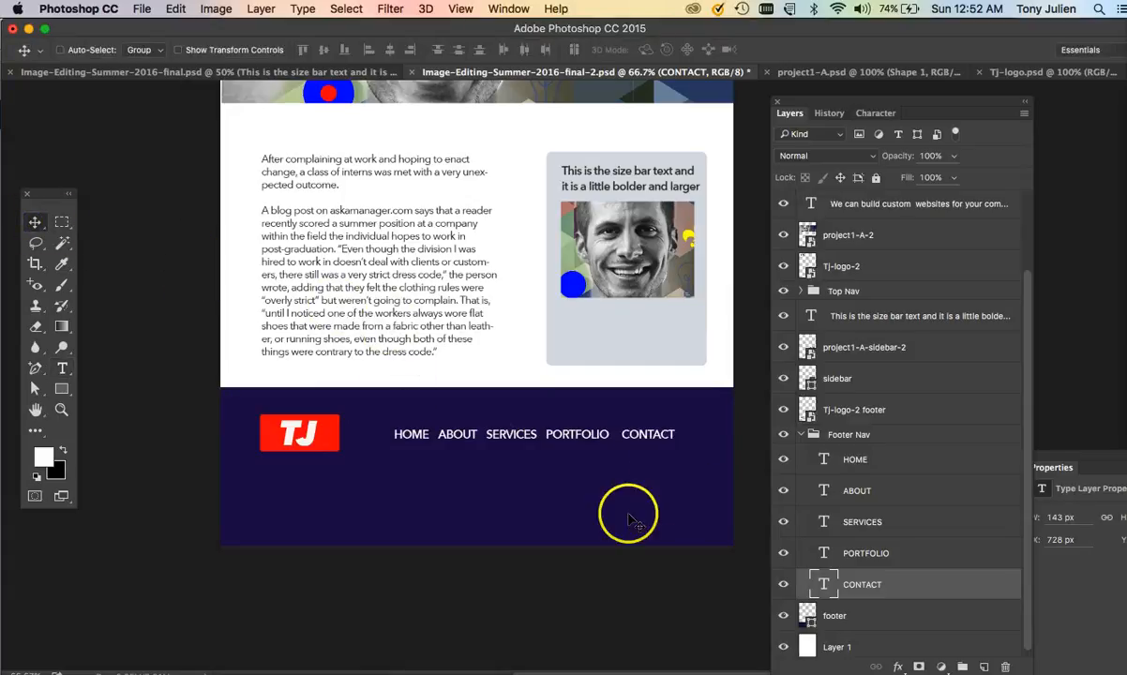
# - Nudge the whole Footer Nav group left so its links sit closer to the footer logo
pyautogui.scroll(5, 627, 511)
pyautogui.scroll(-5, 633, 520)
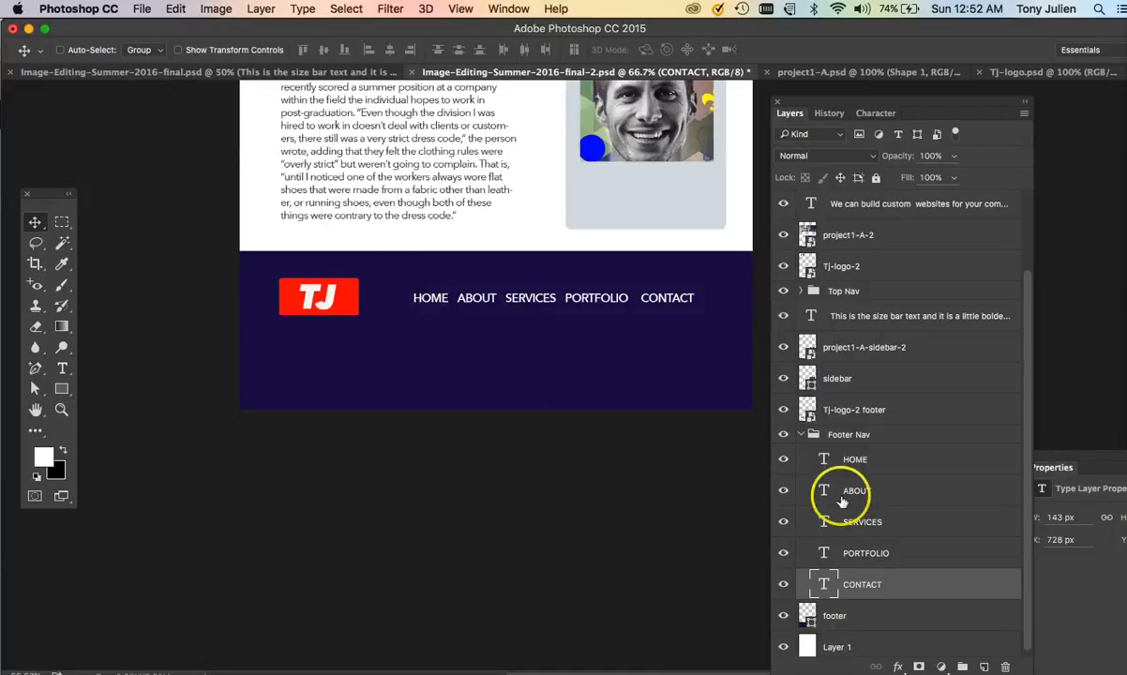
pyautogui.click(847, 435)
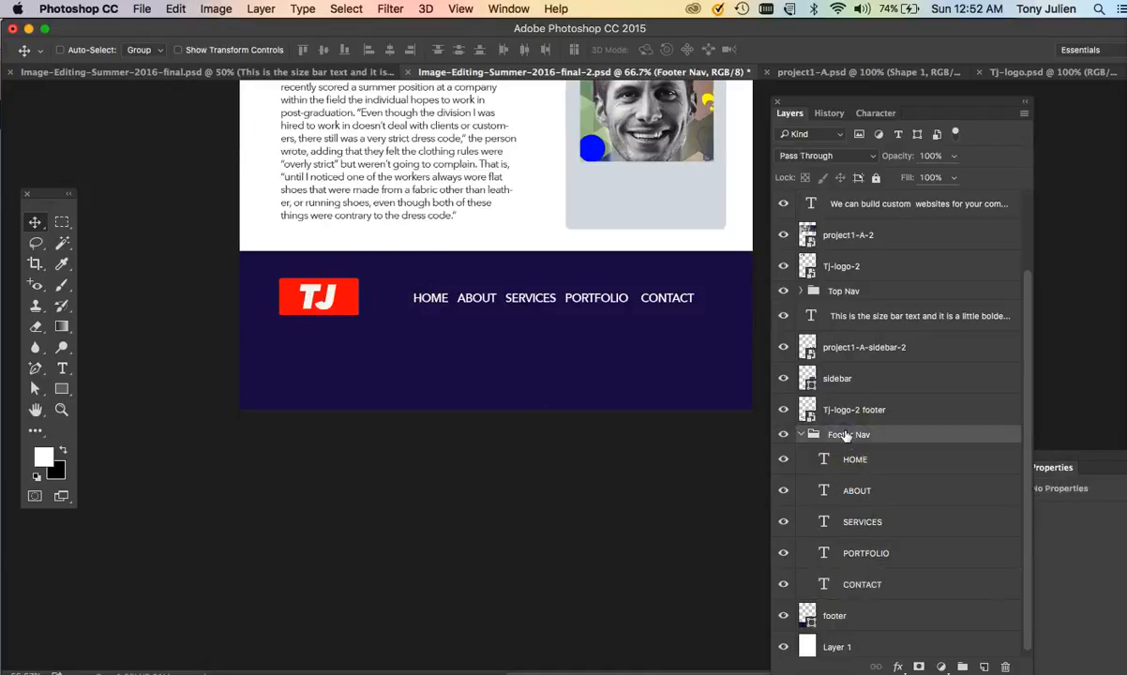
pyautogui.press('Left')
pyautogui.press('Left')
pyautogui.press('Left')
pyautogui.press('Left')
pyautogui.press('Left')
pyautogui.press('Left')
pyautogui.press('Left')
pyautogui.press('Left')
pyautogui.press('Left')
pyautogui.press('Left')
pyautogui.press('Left')
pyautogui.press('Left')
pyautogui.press('Left')
pyautogui.press('Left')
pyautogui.press('Left')
pyautogui.press('Left')
pyautogui.press('Left')
pyautogui.press('Left')
pyautogui.press('Left')
pyautogui.press('Left')
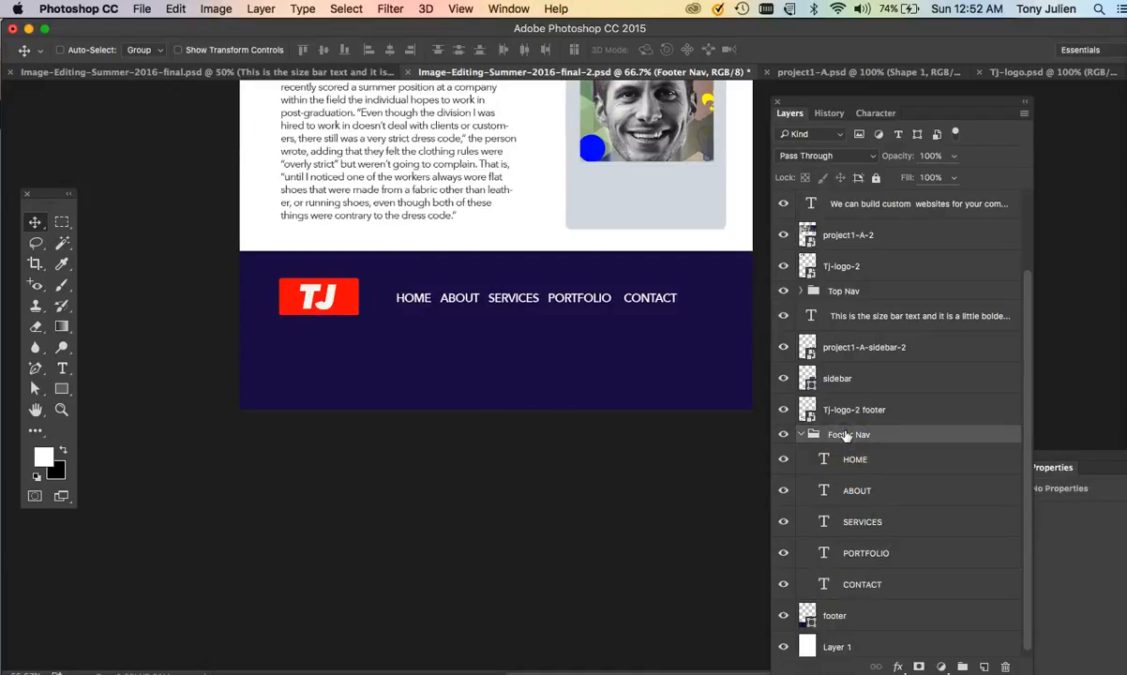
pyautogui.press('Left')
pyautogui.press('Left')
pyautogui.press('Left')
pyautogui.press('Left')
pyautogui.press('Left')
pyautogui.press('Left')
pyautogui.press('Left')
pyautogui.press('Left')
pyautogui.press('Left')
pyautogui.press('Left')
pyautogui.press('Left')
pyautogui.press('Left')
pyautogui.press('Left')
pyautogui.press('Left')
pyautogui.press('Left')
pyautogui.press('Left')
pyautogui.press('Left')
pyautogui.press('Left')
pyautogui.press('Left')
pyautogui.press('Left')
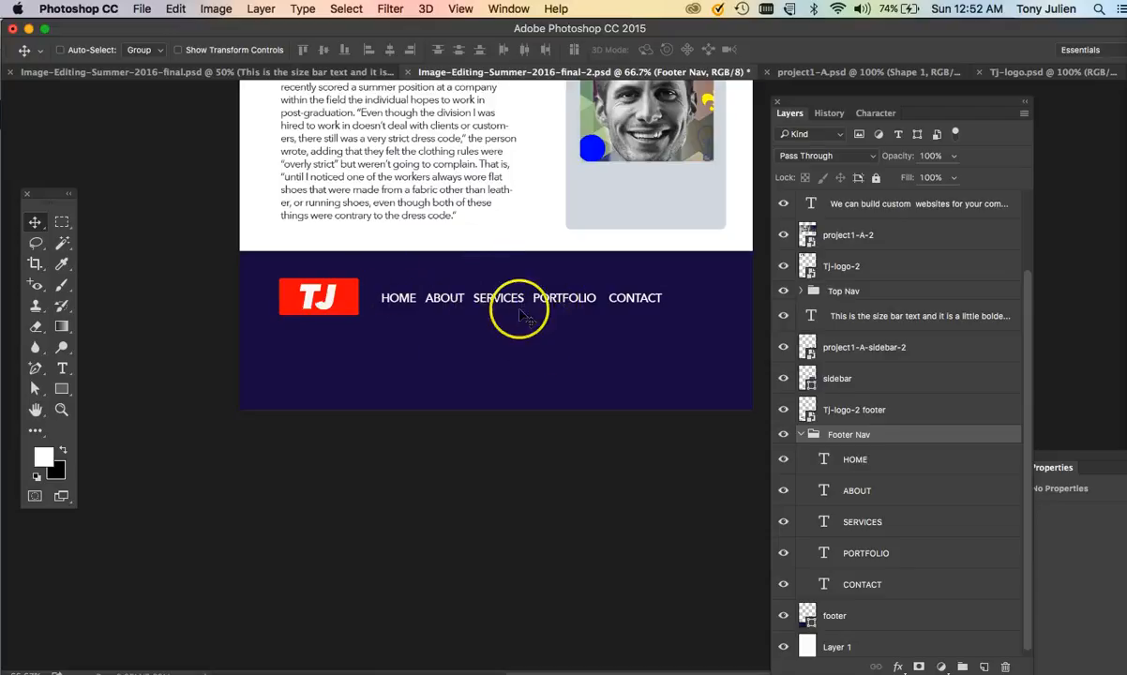
# - Collapse the Footer Nav group and nudge it together with the Tj-logo-2 footer layer slightly down within the footer
pyautogui.click(802, 435)
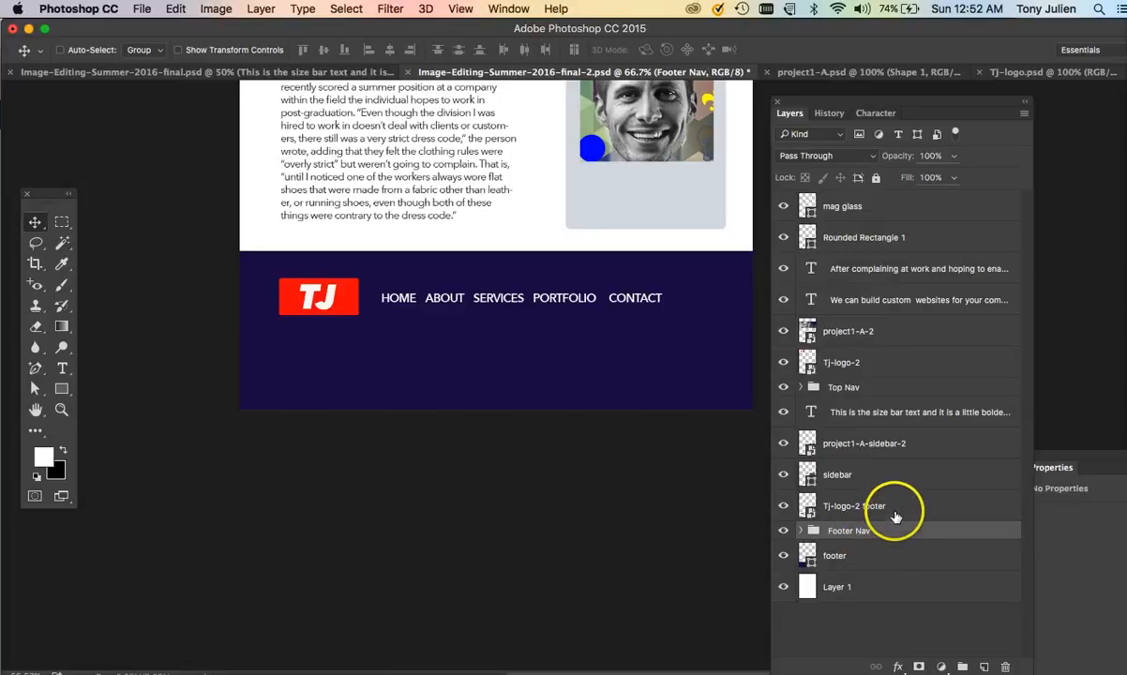
pyautogui.keyDown('shift'); pyautogui.click(893, 507); pyautogui.keyUp('shift')
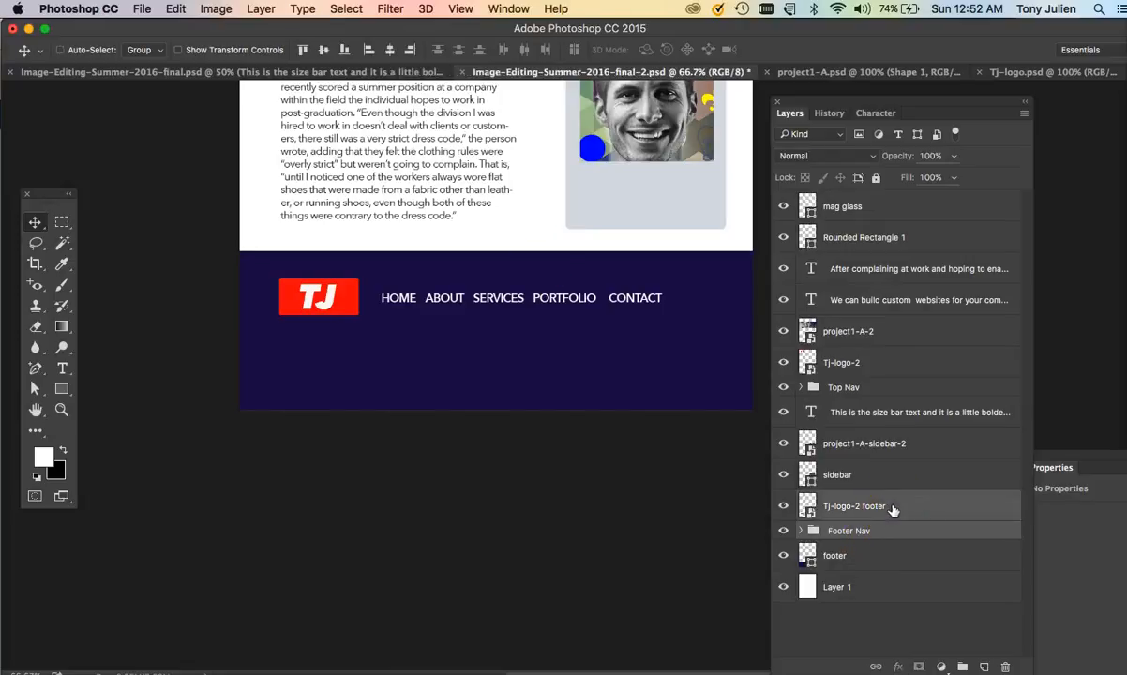
pyautogui.press('Down')
pyautogui.press('Down')
pyautogui.press('Down')
pyautogui.press('Down')
pyautogui.press('Down')
pyautogui.press('Down')
pyautogui.press('Down')
pyautogui.press('Down')
pyautogui.press('Down')
pyautogui.press('Down')
pyautogui.press('Down')
pyautogui.press('Down')
pyautogui.press('Down')
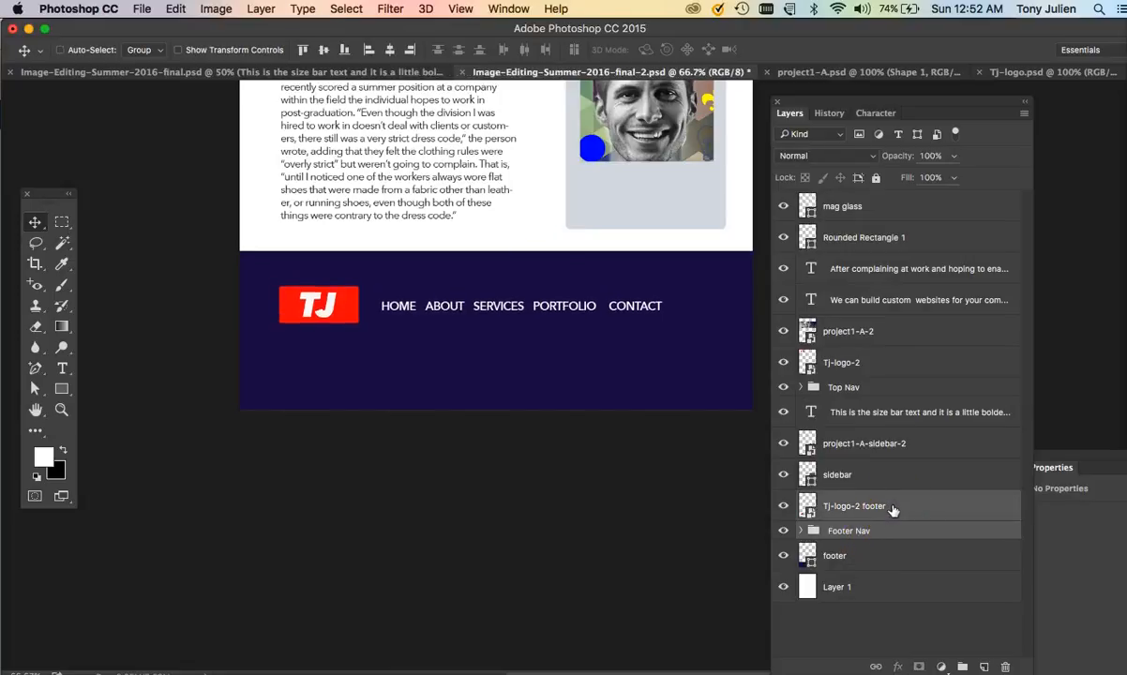
pyautogui.press('Down')
pyautogui.press('Down')
pyautogui.press('Down')
pyautogui.press('Down')
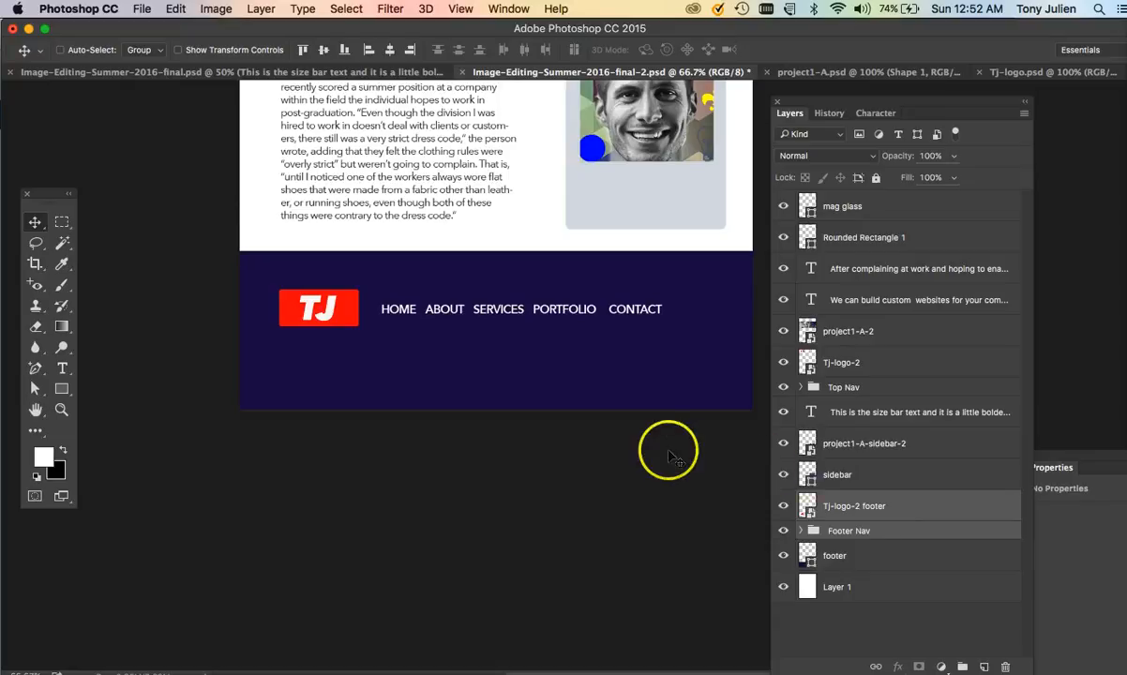
# - Move the Layers panel clear of the page, viewed whole at 50% zoom, and save the document
pyautogui.scroll(10, 669, 457)
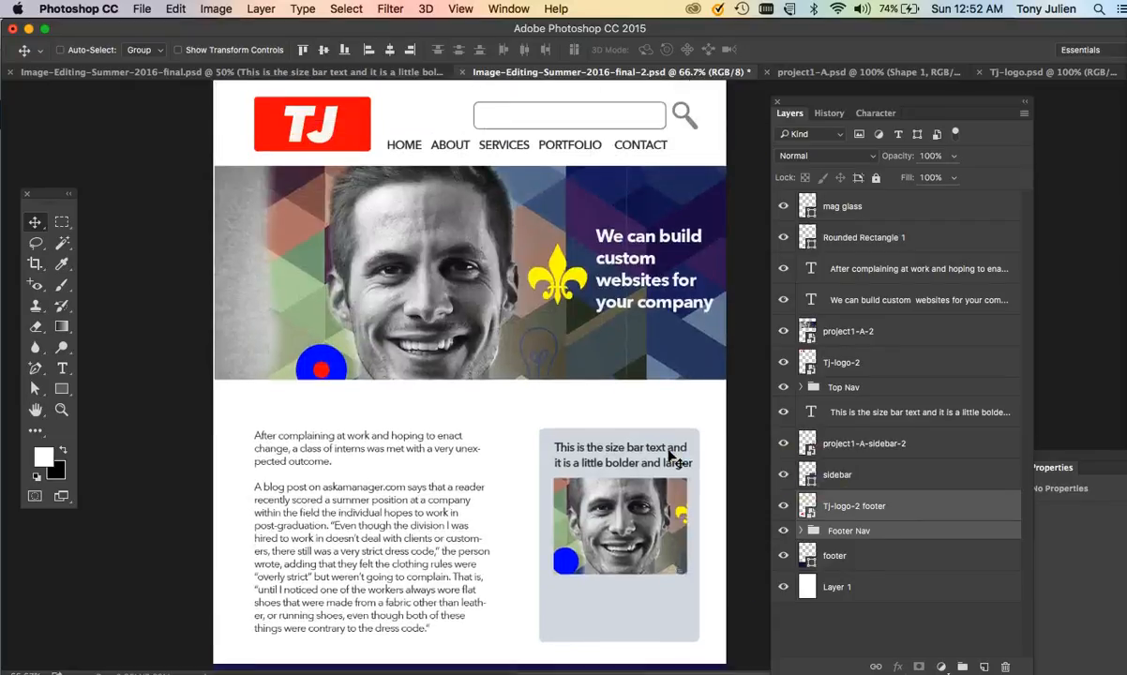
pyautogui.scroll(-5, 668, 457)
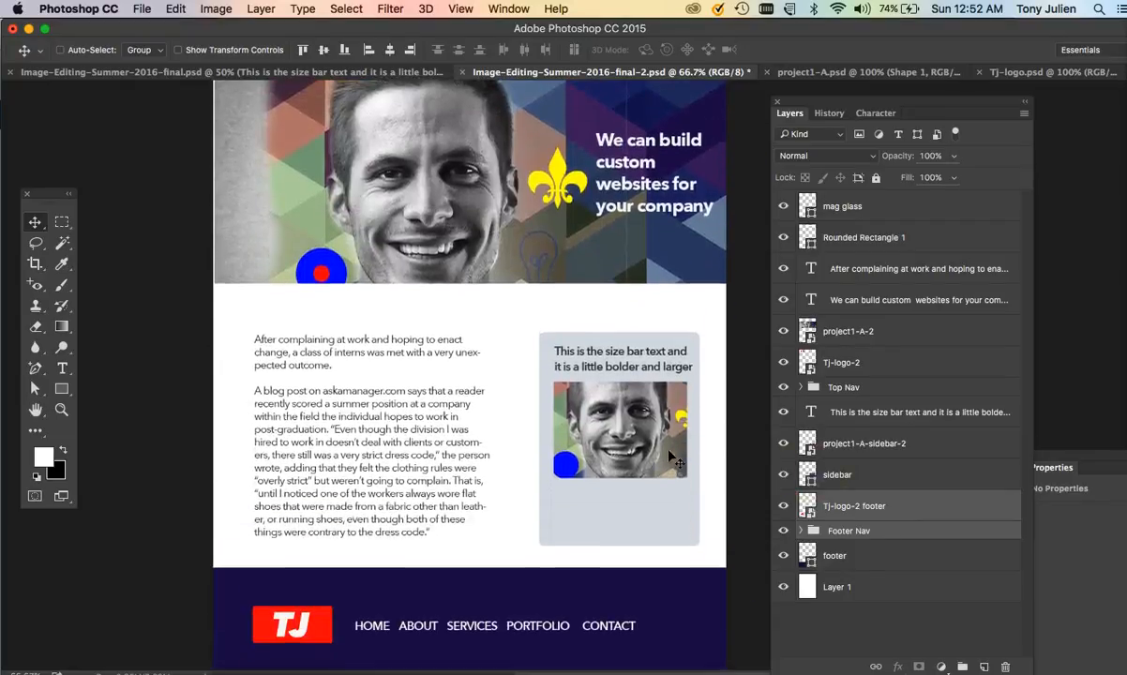
pyautogui.scroll(-4, 669, 456)
pyautogui.press('super+minus')
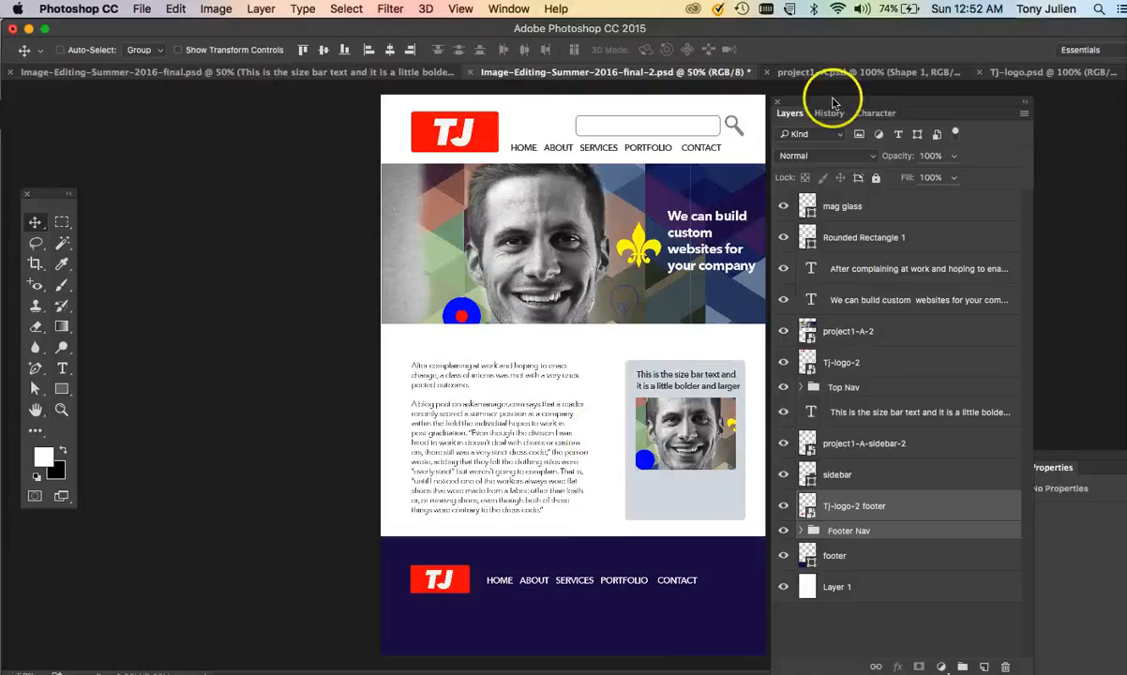
pyautogui.moveTo(771, 101); pyautogui.dragTo(868, 105)
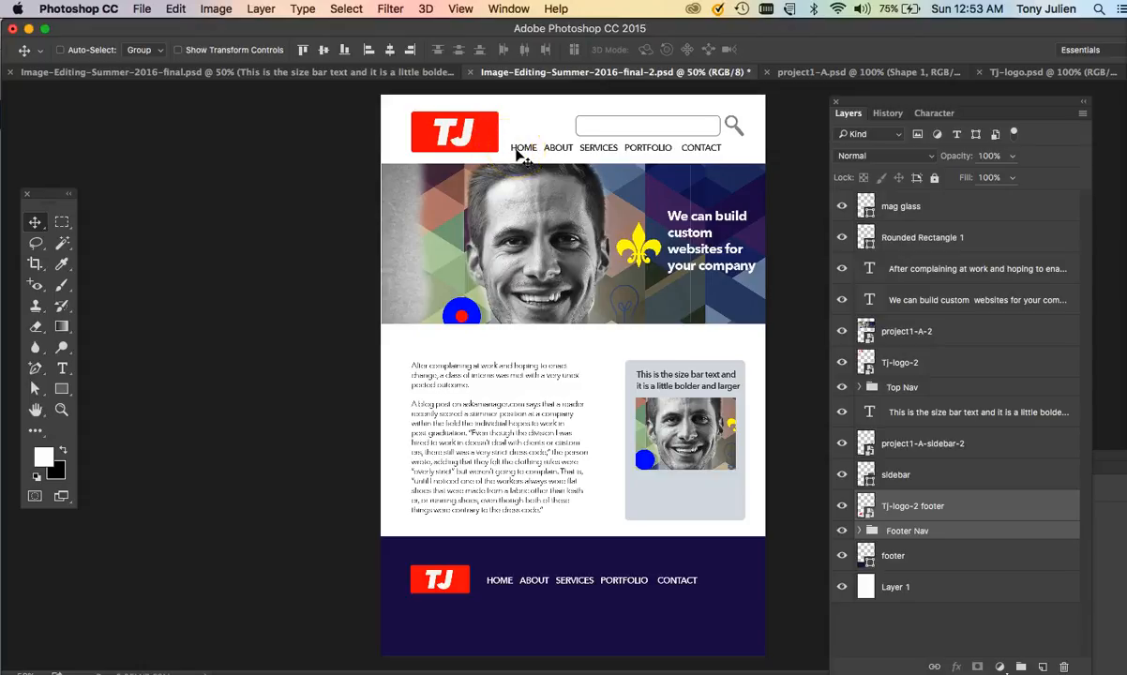
pyautogui.press('super+s')
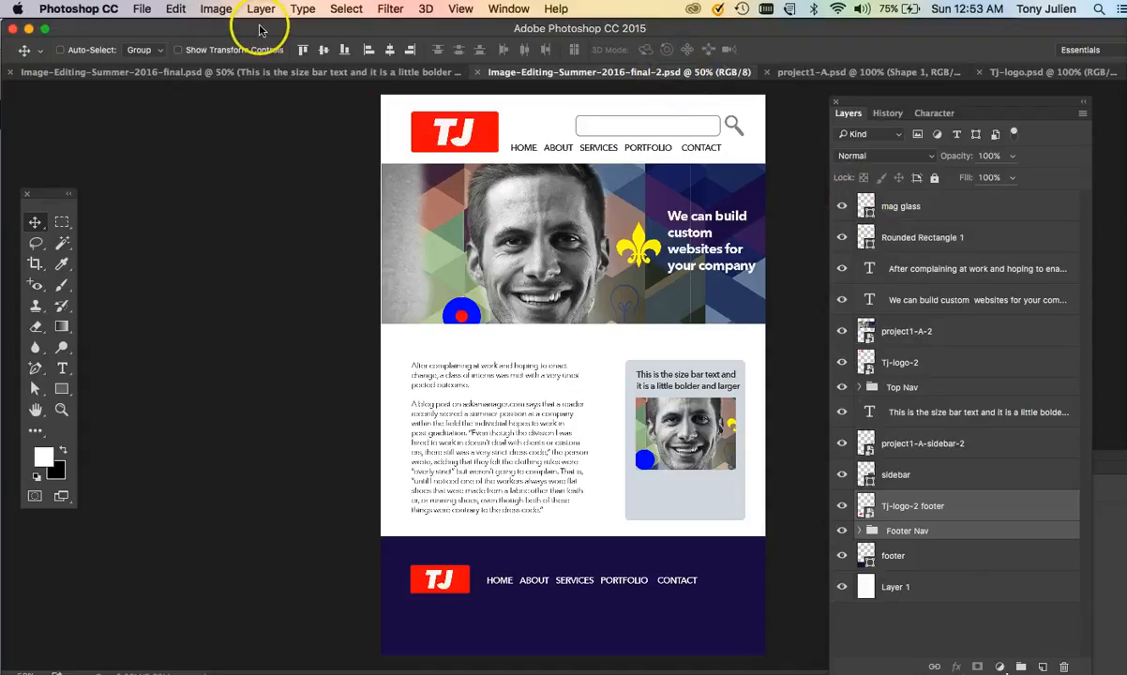
# - Set up an Export As of the mockup with JPG as the file format
pyautogui.click(143, 9)
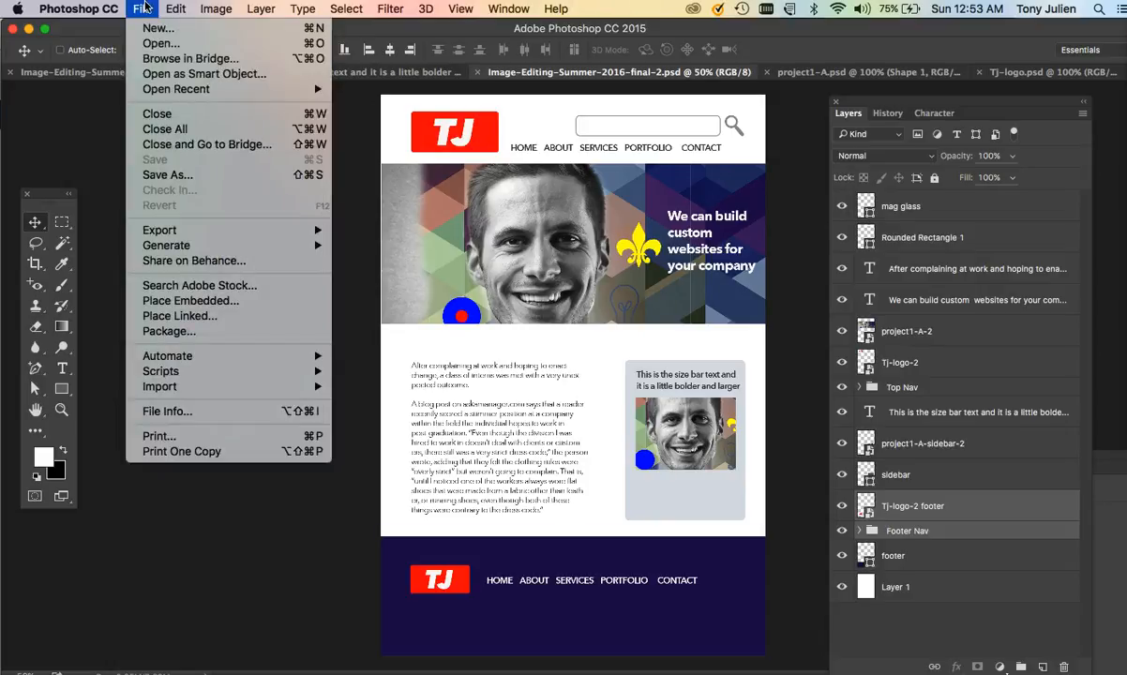
pyautogui.click(145, 8)
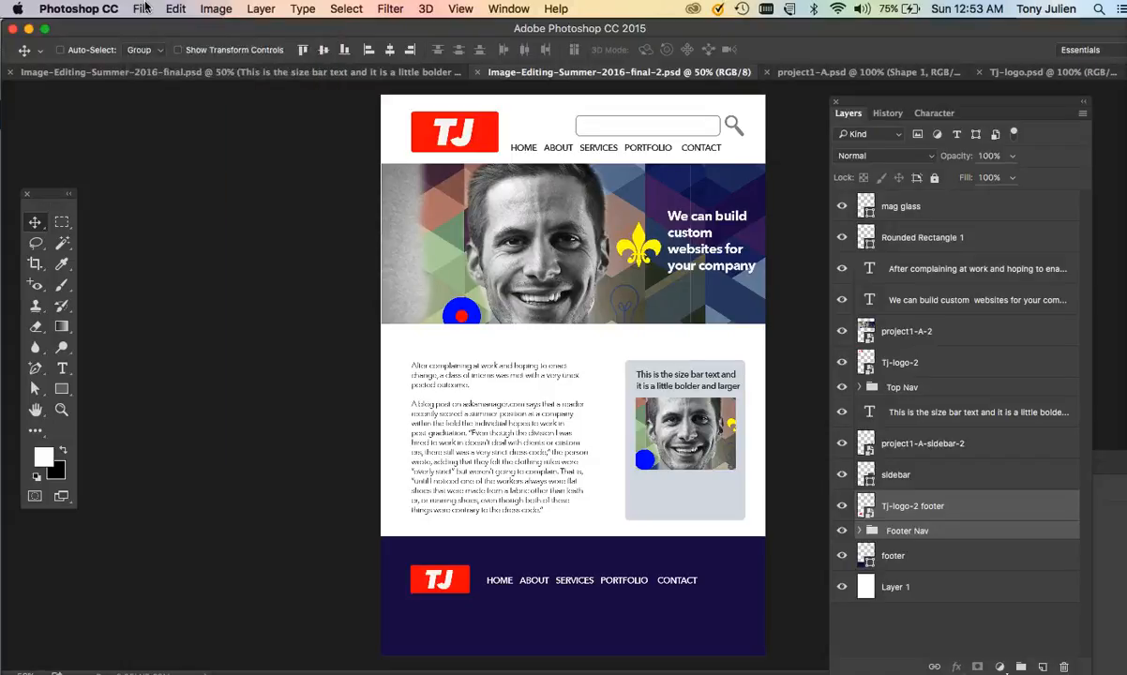
pyautogui.click(145, 8)
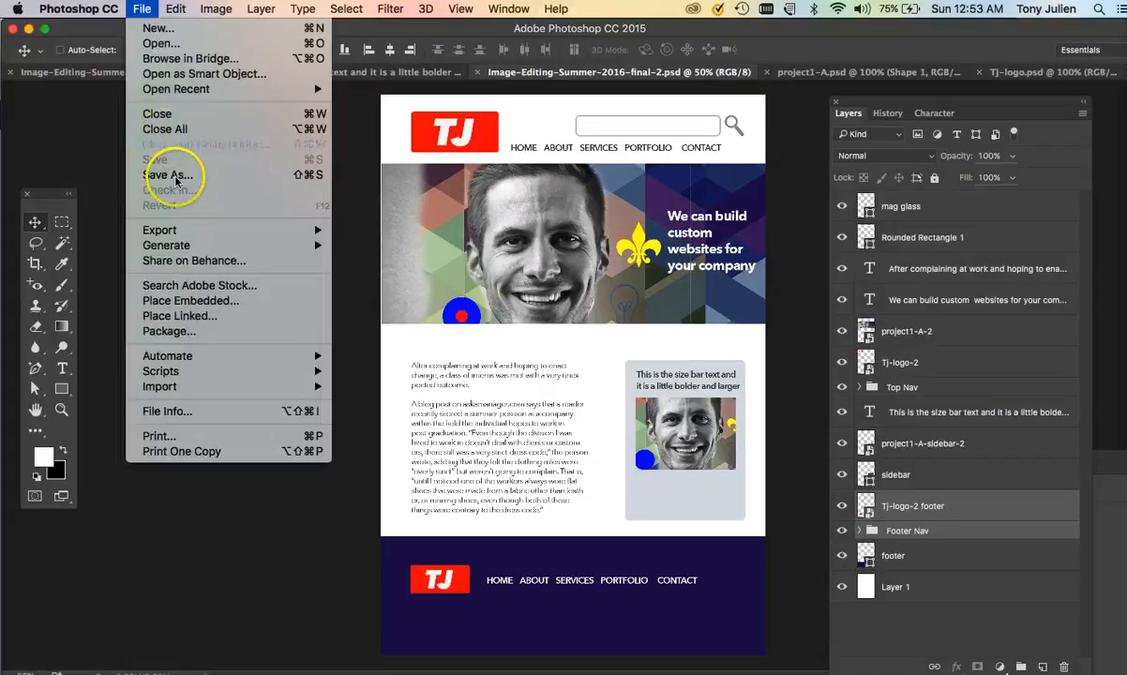
pyautogui.moveTo(301, 228)
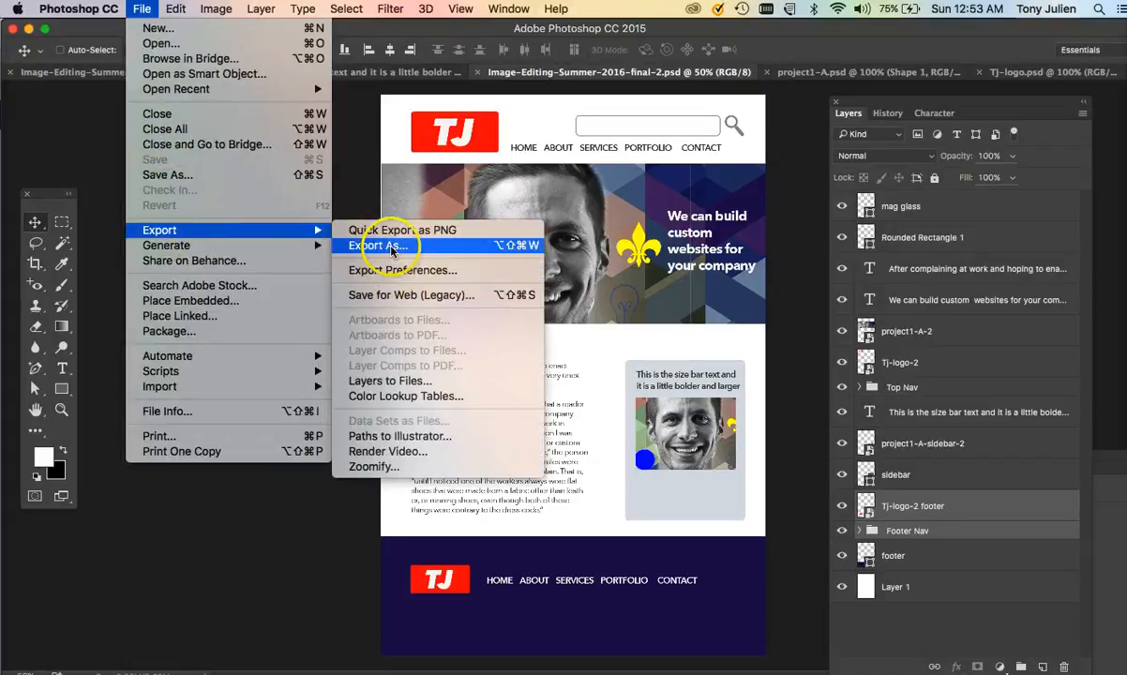
pyautogui.click(392, 248)
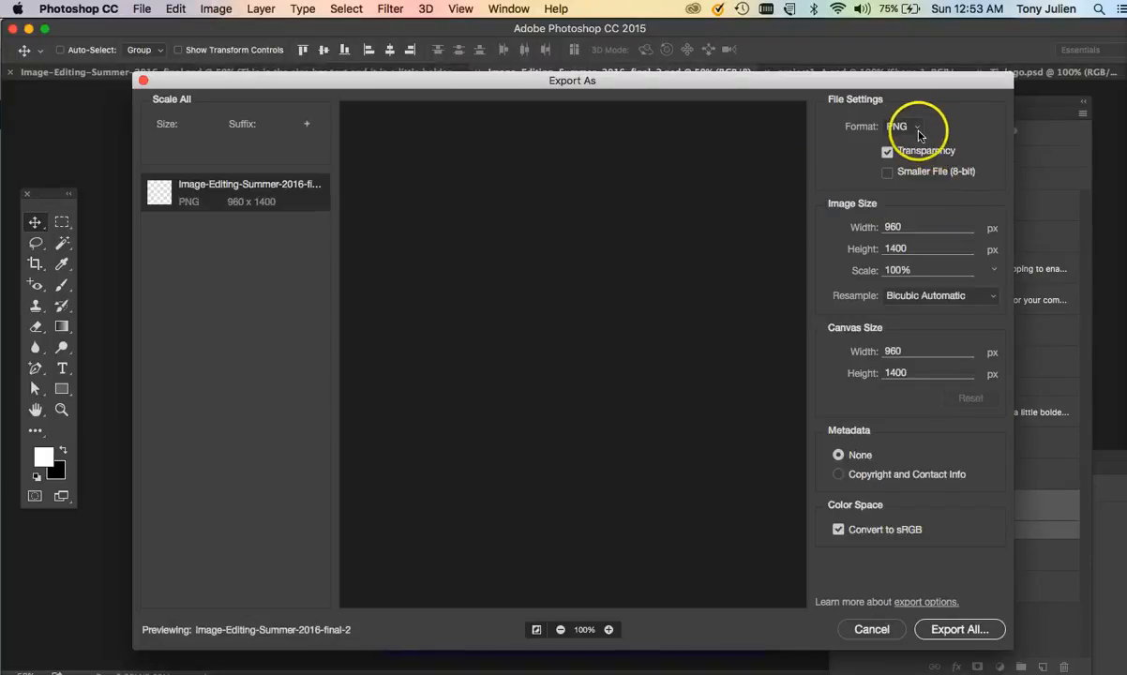
pyautogui.click(905, 127)
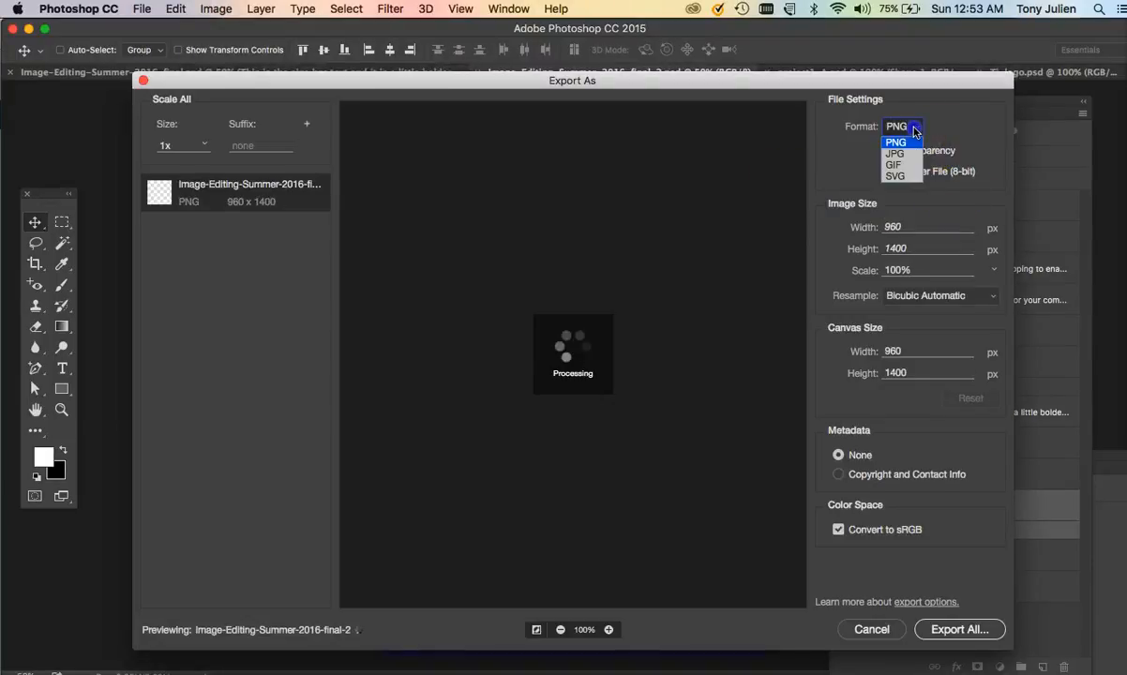
pyautogui.click(905, 154)
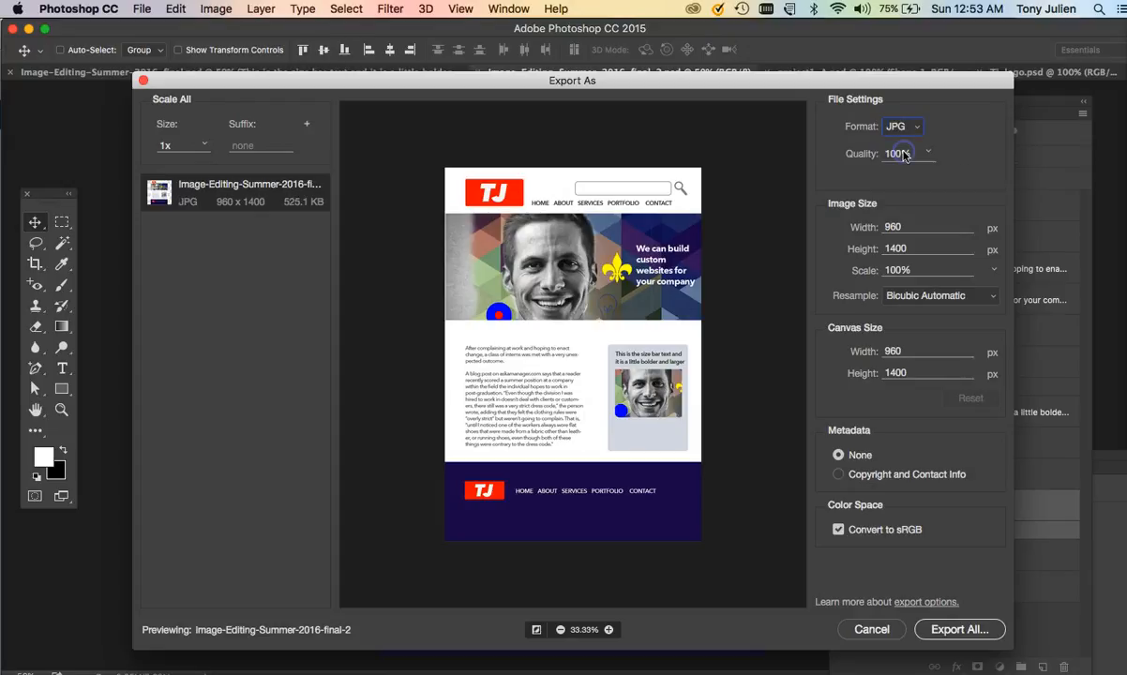
pyautogui.click(895, 226)
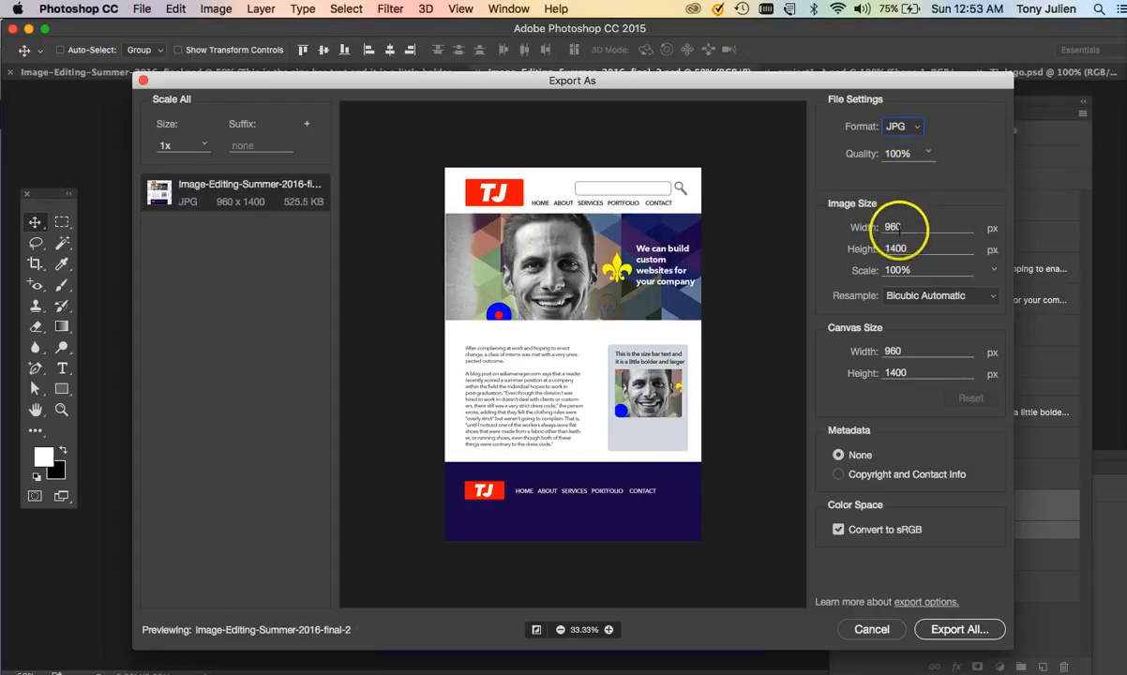
# - Export the image into the JPG folder, basing its name on Image-Editing-Summer-2016-final.jpg with a hyphenated suffix
pyautogui.click(950, 634)
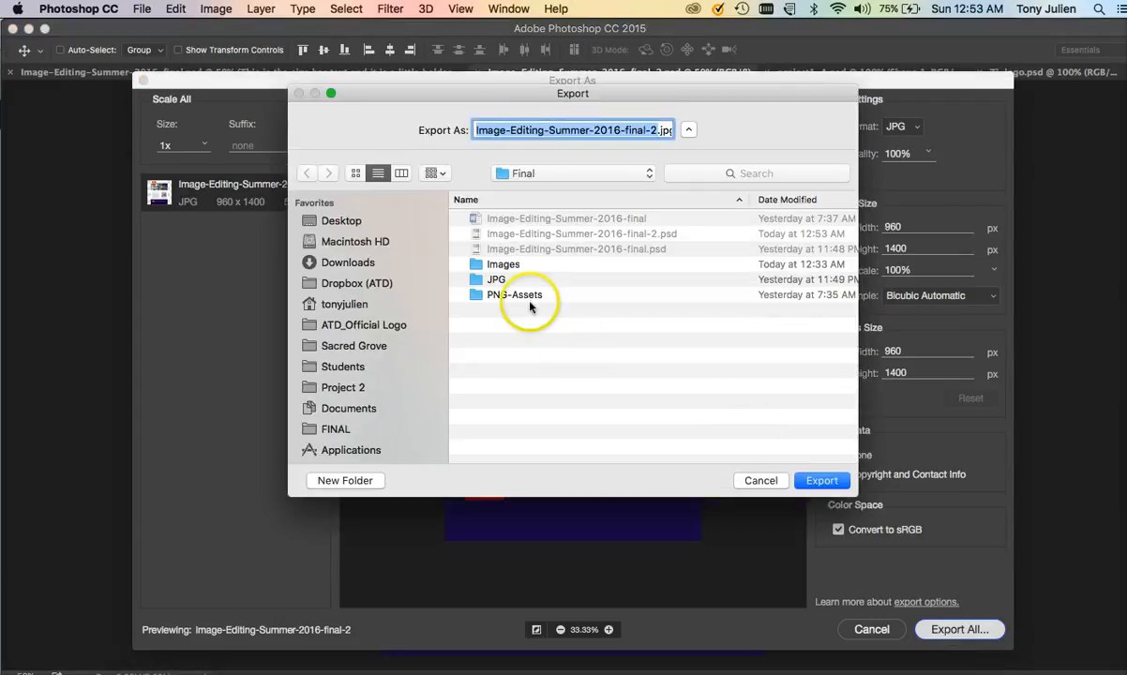
pyautogui.doubleClick(493, 279)
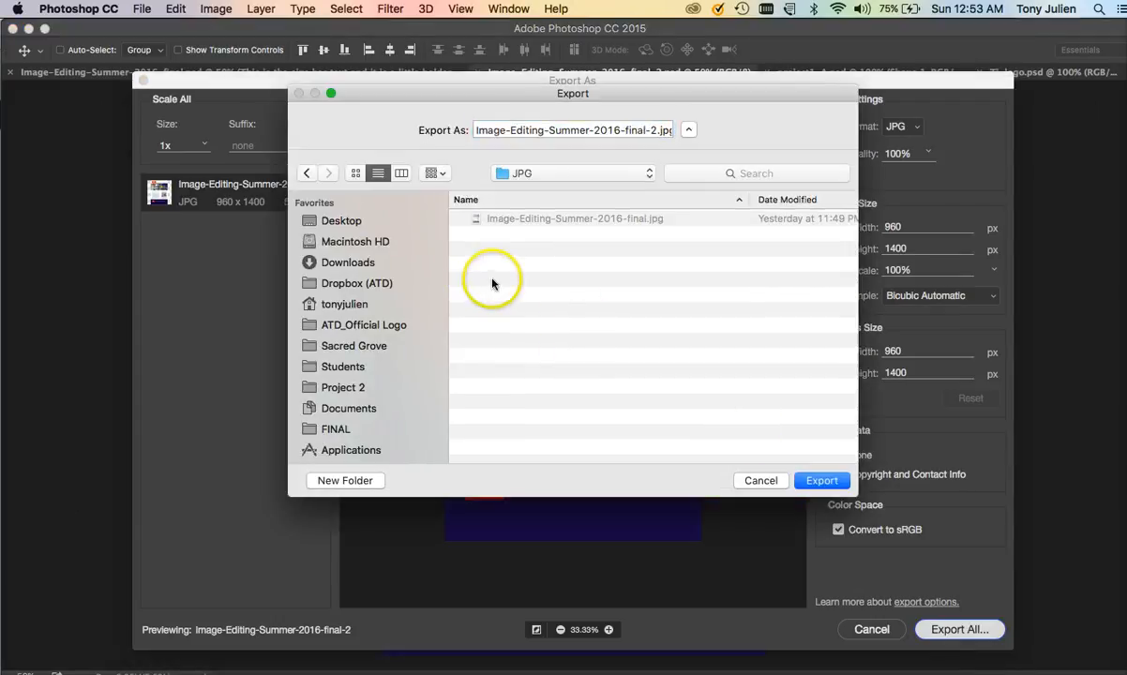
pyautogui.click(633, 222)
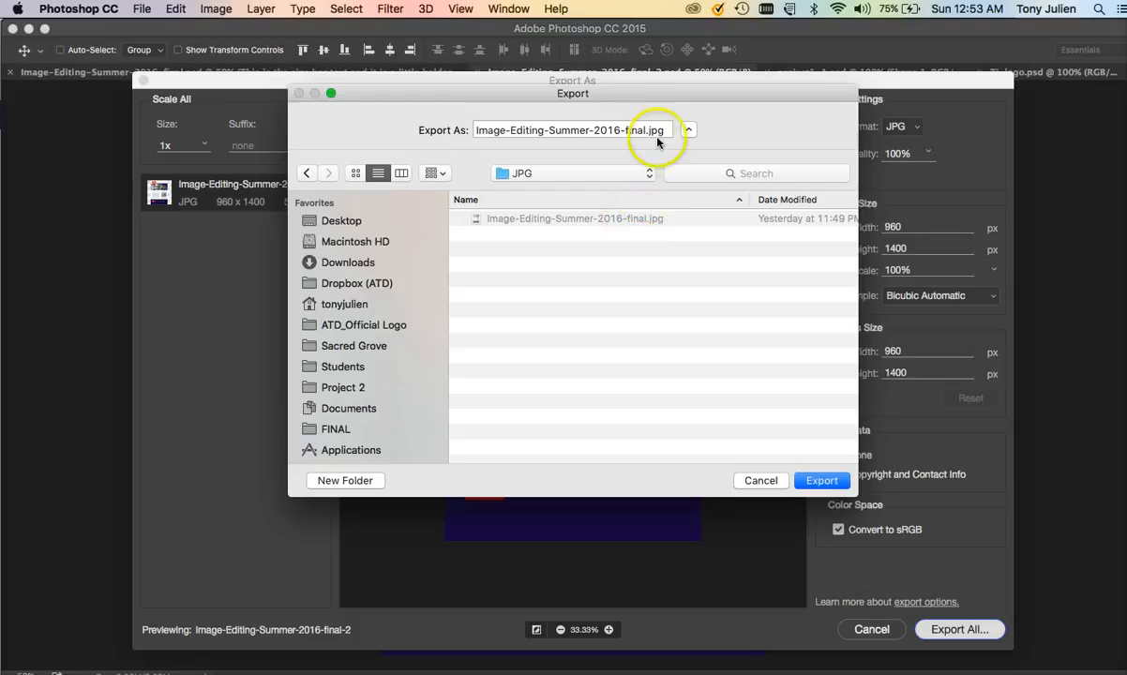
pyautogui.click(646, 129)
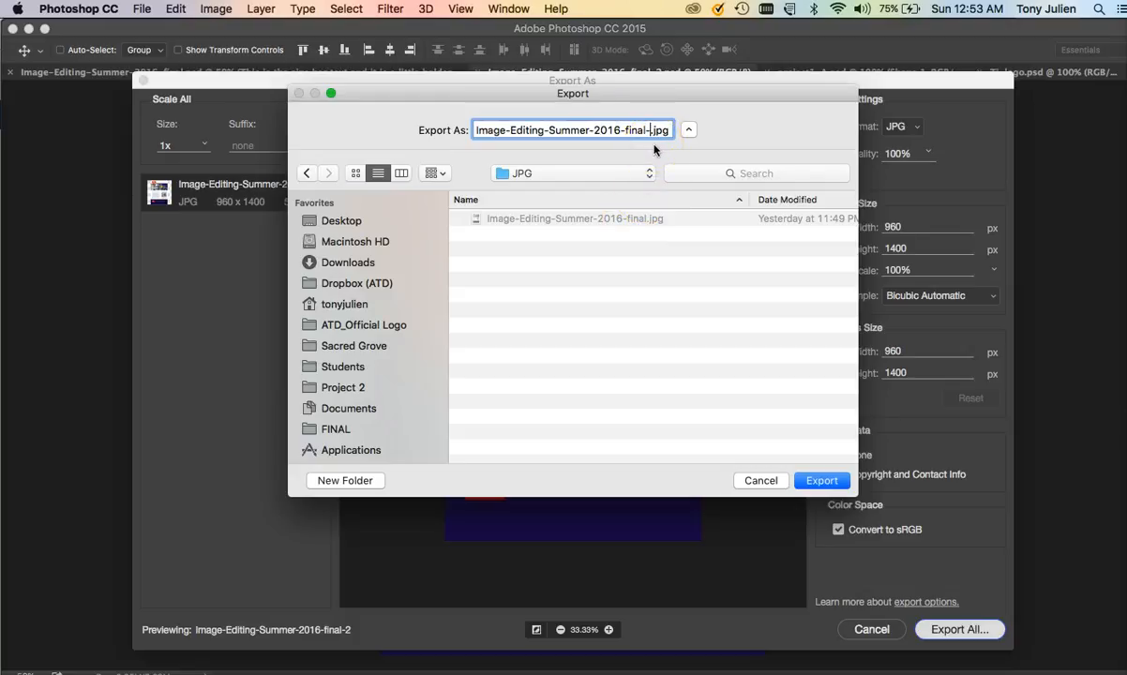
pyautogui.press('Return')
pyautogui.click(643, 175)
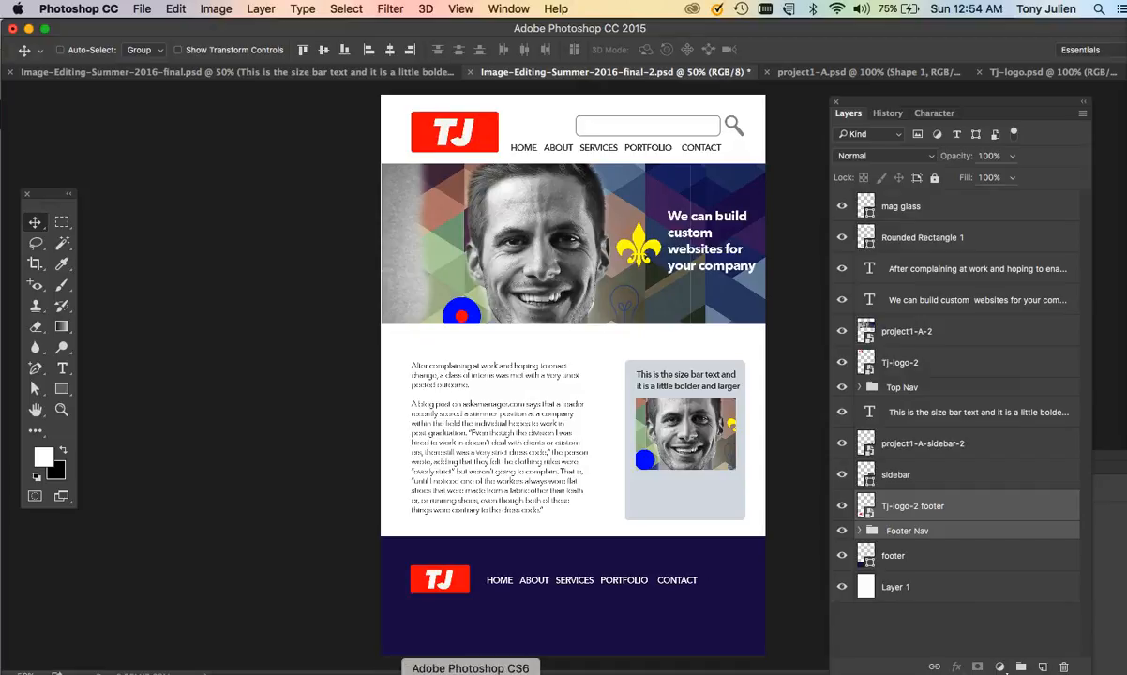
# - Switch to Photoshop CS6, cancel its open Save for Web dialog, and return to the mockup in Photoshop CC
pyautogui.click(471, 674)
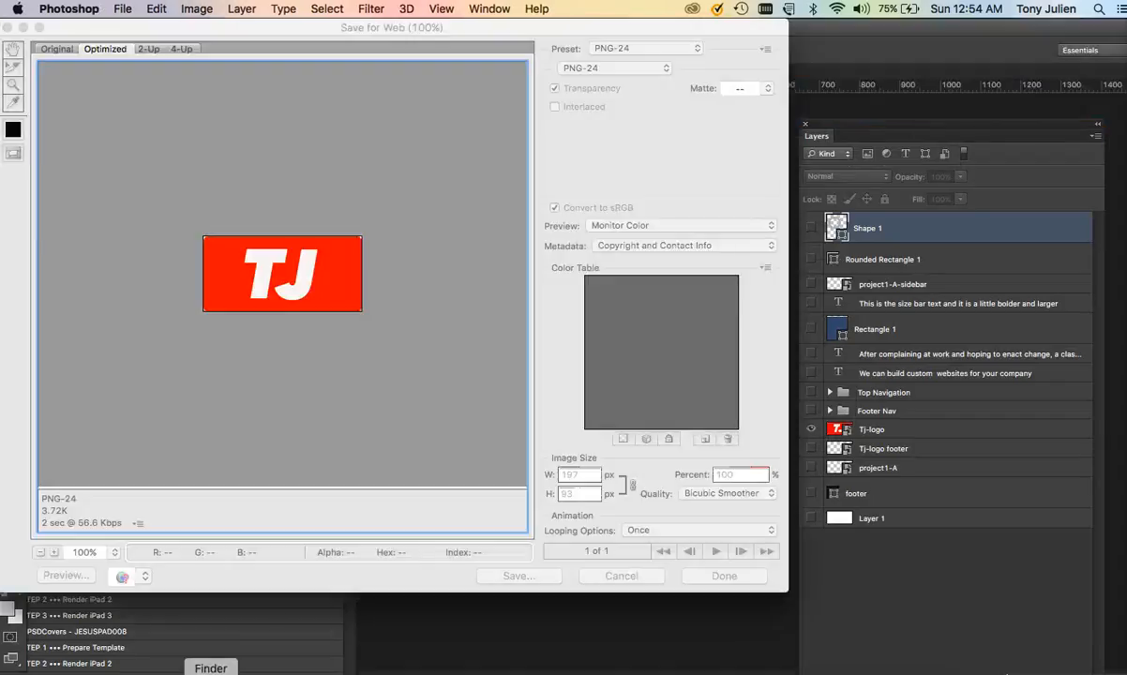
pyautogui.click(211, 673)
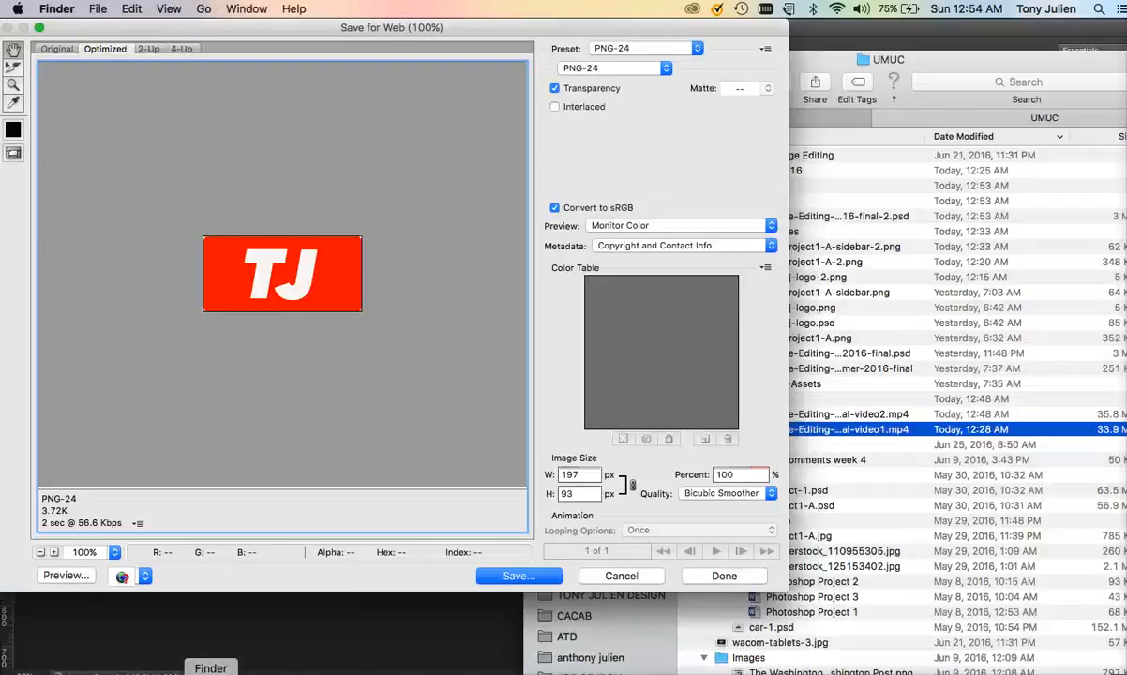
pyautogui.click(447, 560)
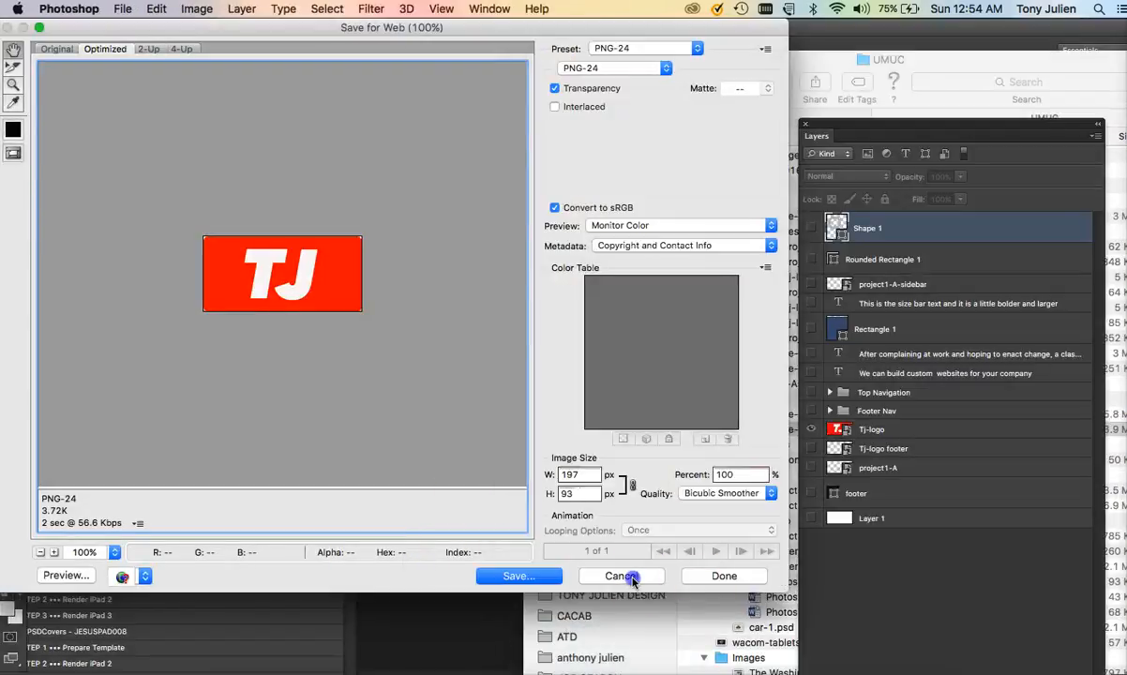
pyautogui.click(624, 433)
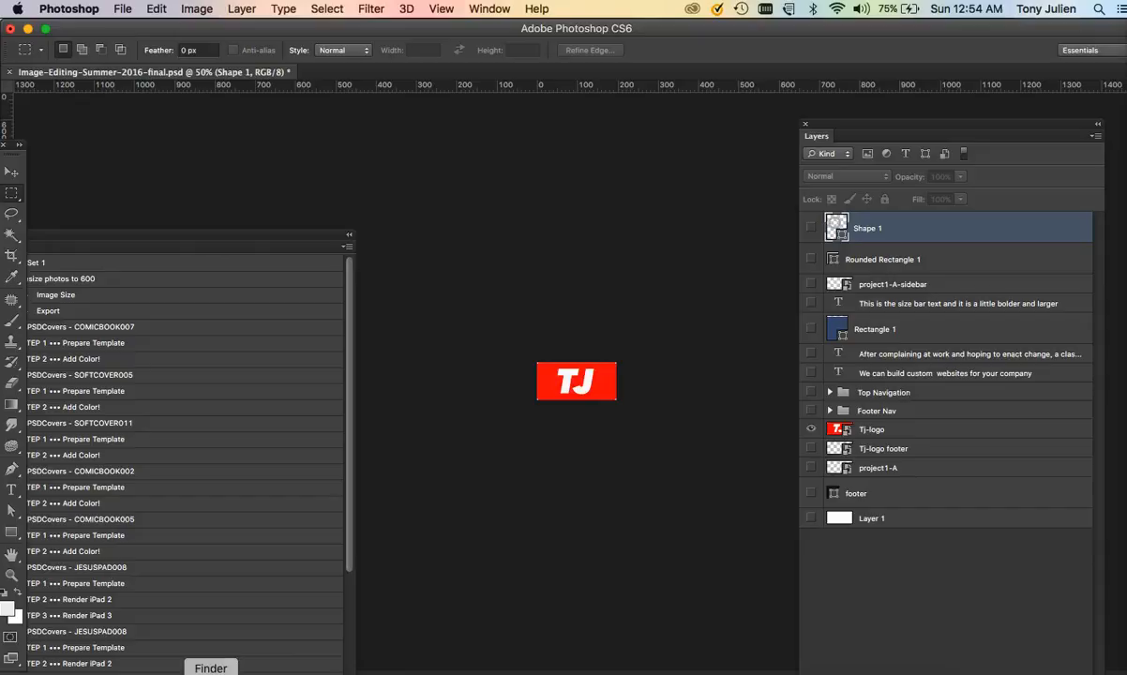
pyautogui.click(364, 671)
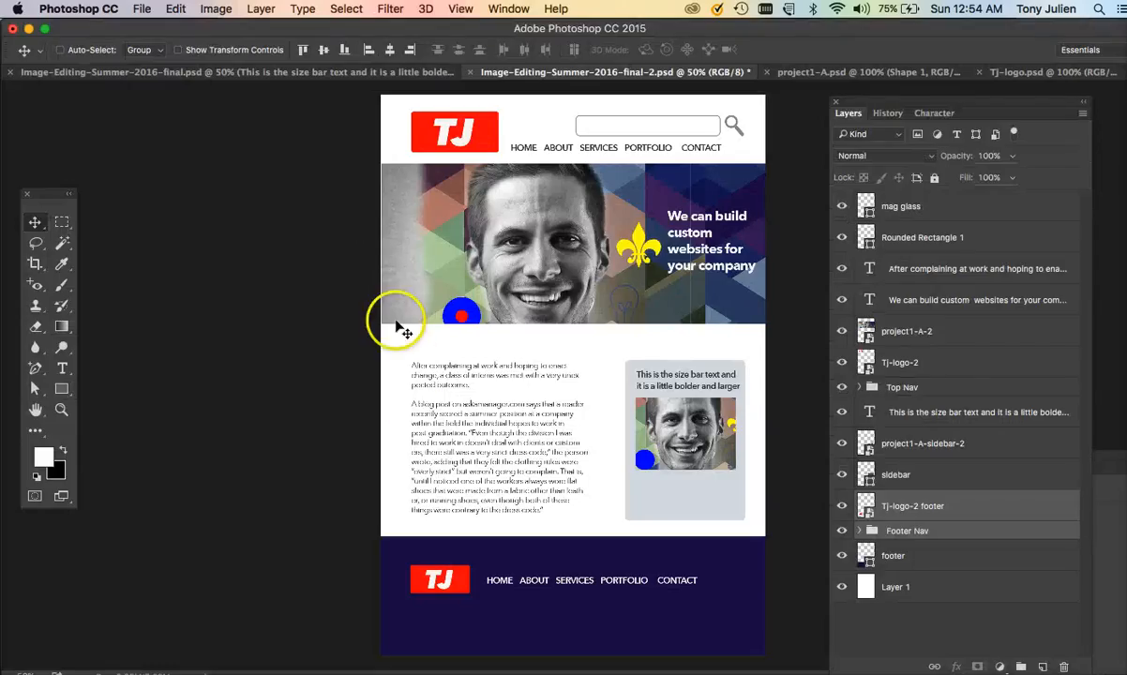
# - Save the mockup and open Image-Editing-Summer-2016-final-2.psd in Photoshop CS6, keeping its layers editable
pyautogui.press('super+s')
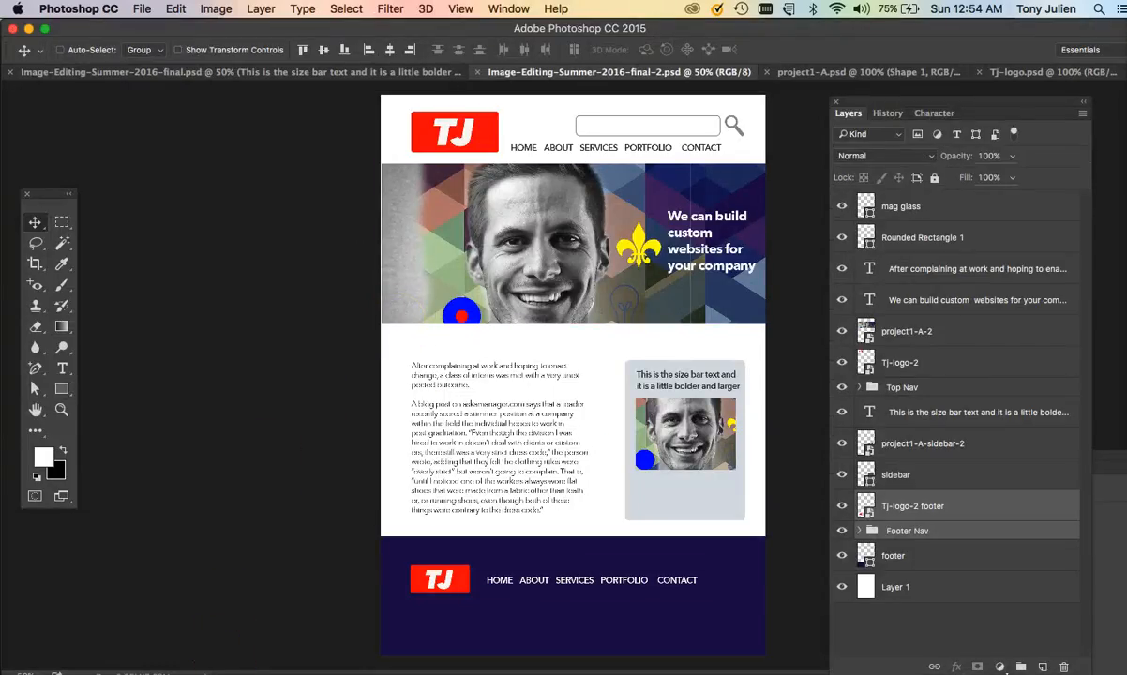
pyautogui.click(211, 673)
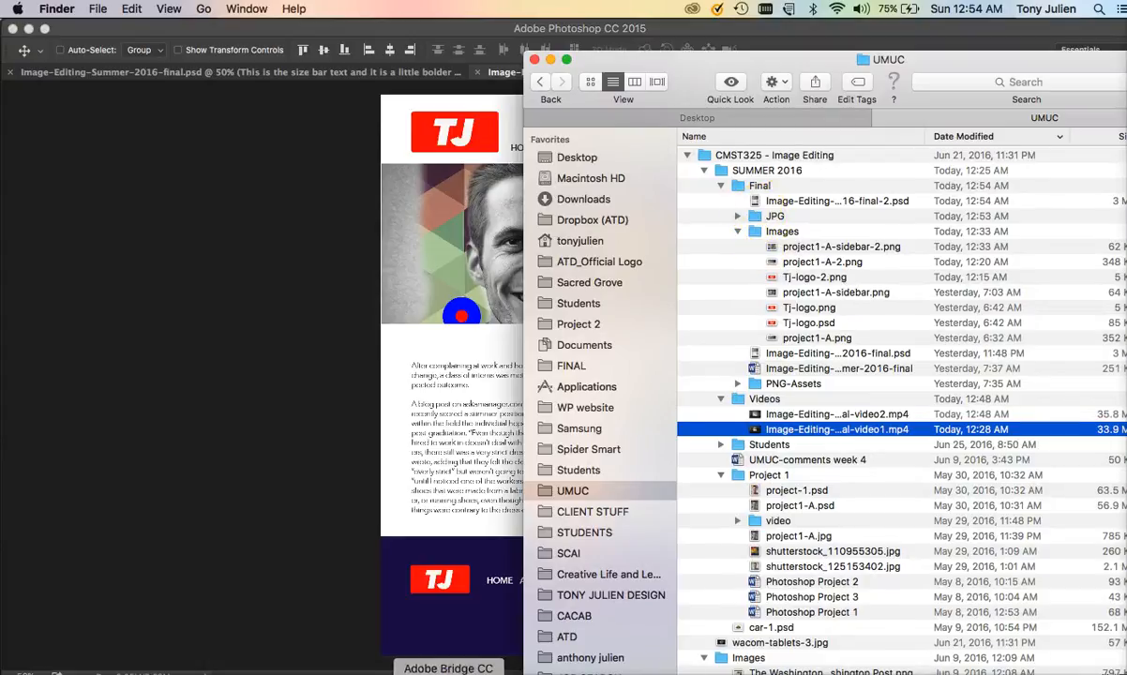
pyautogui.click(470, 673)
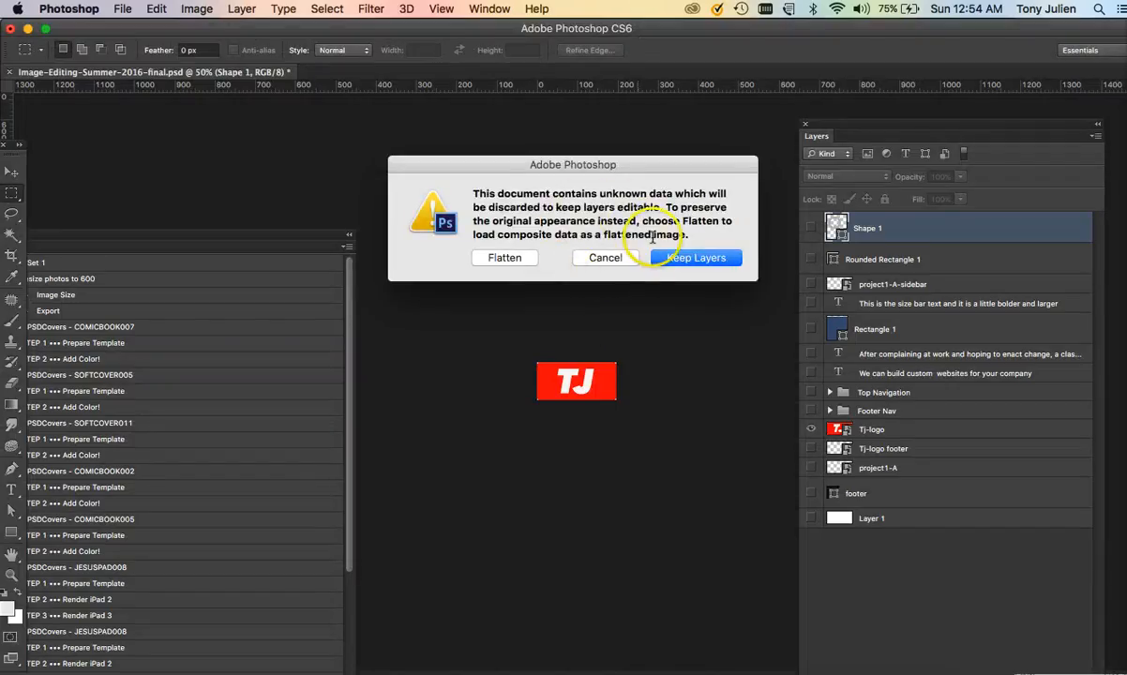
pyautogui.click(672, 258)
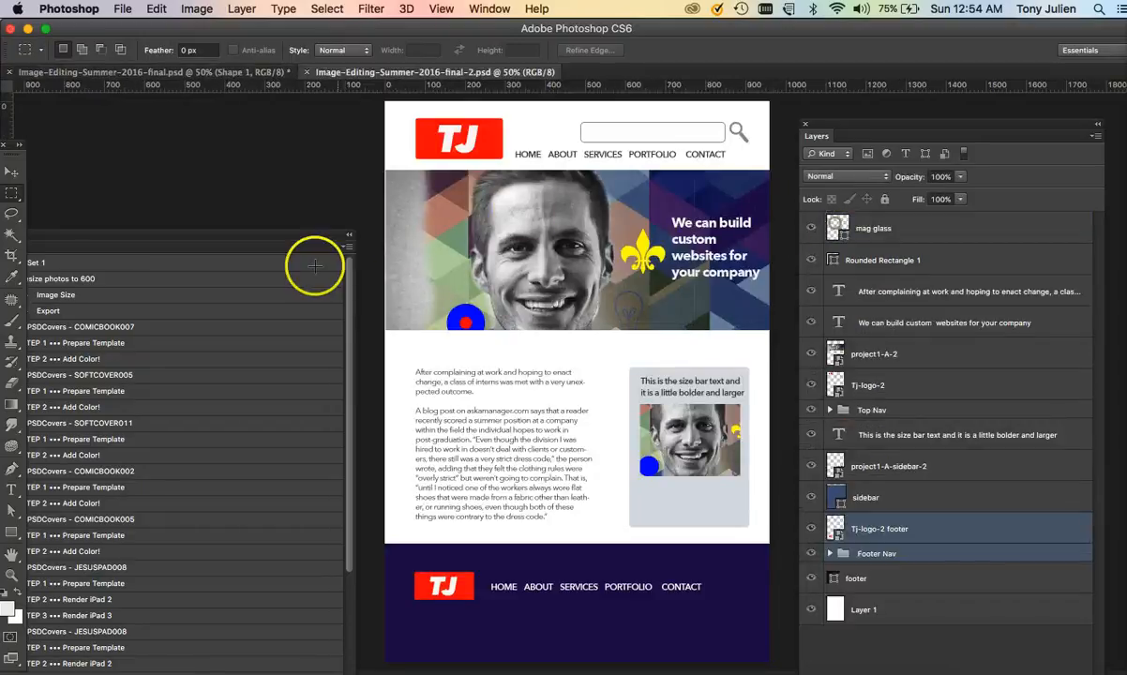
# - Move the Actions panel into full view and close it to clear the page
pyautogui.moveTo(173, 244); pyautogui.dragTo(277, 269)
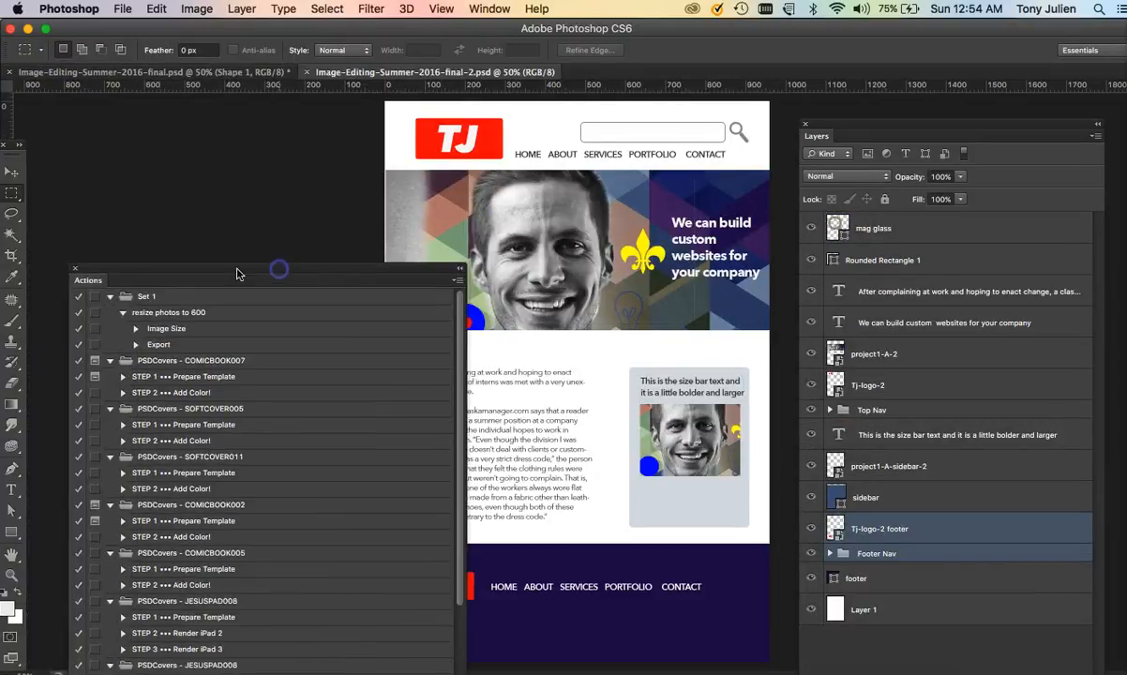
pyautogui.click(77, 271)
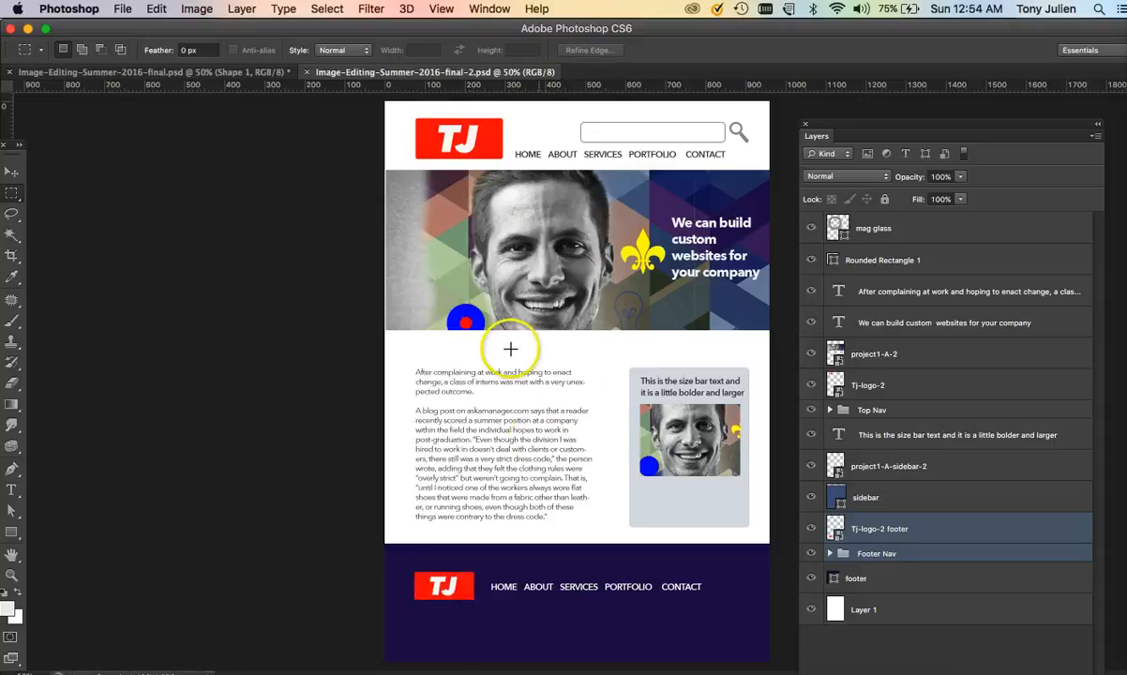
# - Set up a Save for Web export of the mockup with JPEG as the file format
pyautogui.click(122, 8)
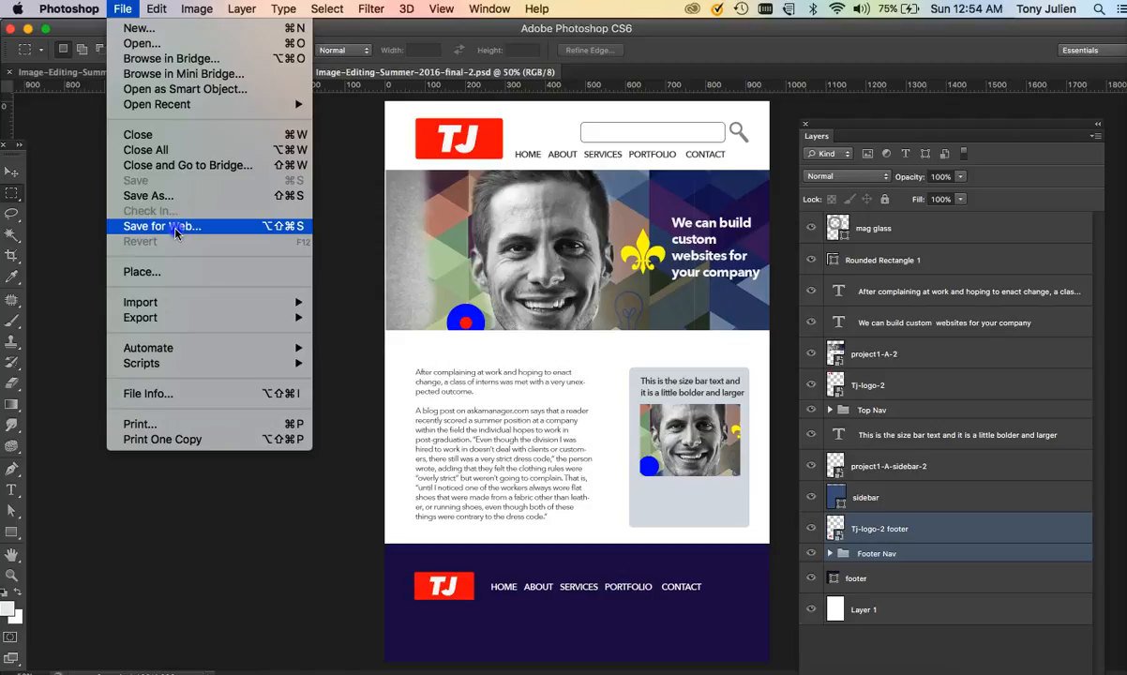
pyautogui.moveTo(164, 318)
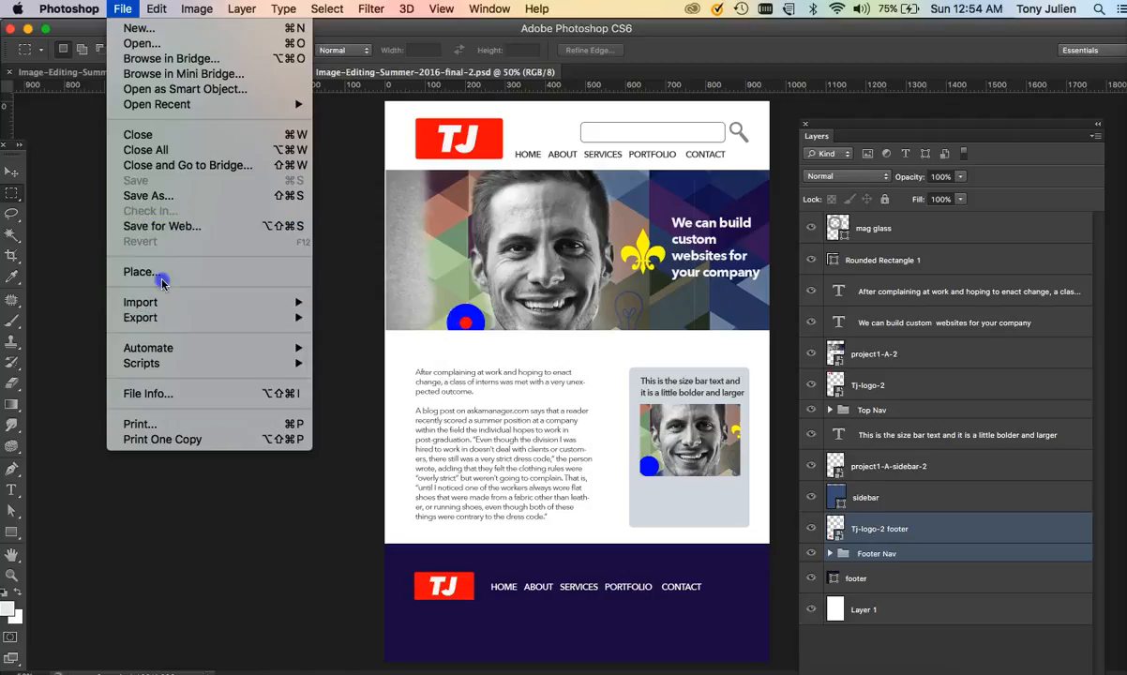
pyautogui.click(157, 228)
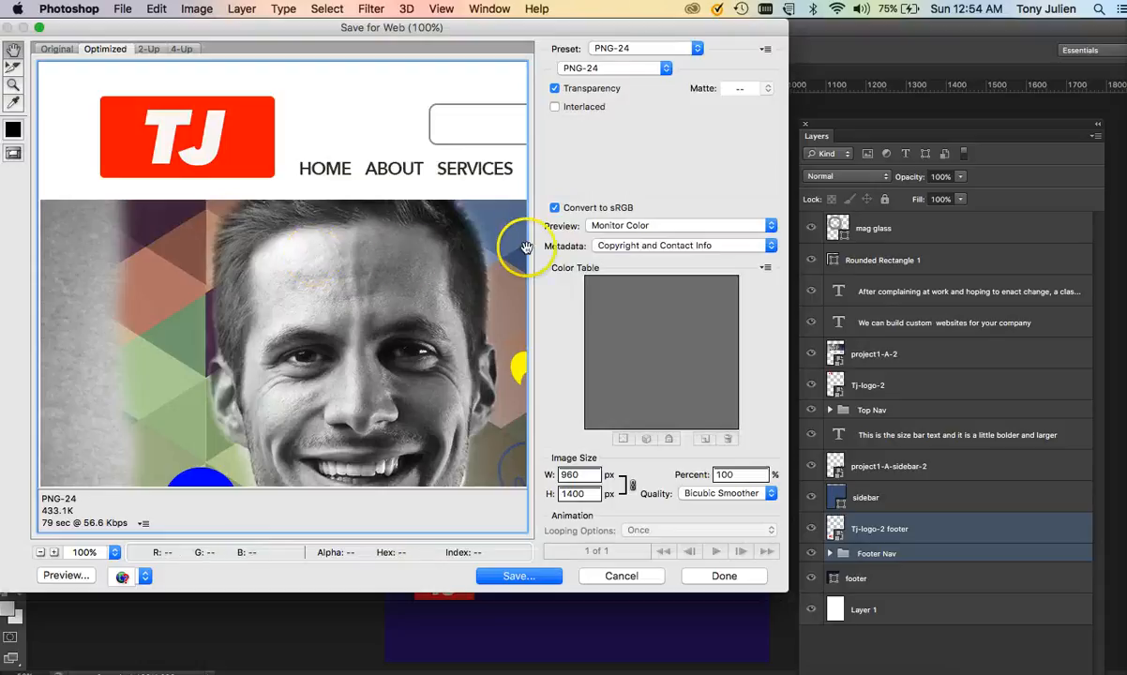
pyautogui.click(600, 68)
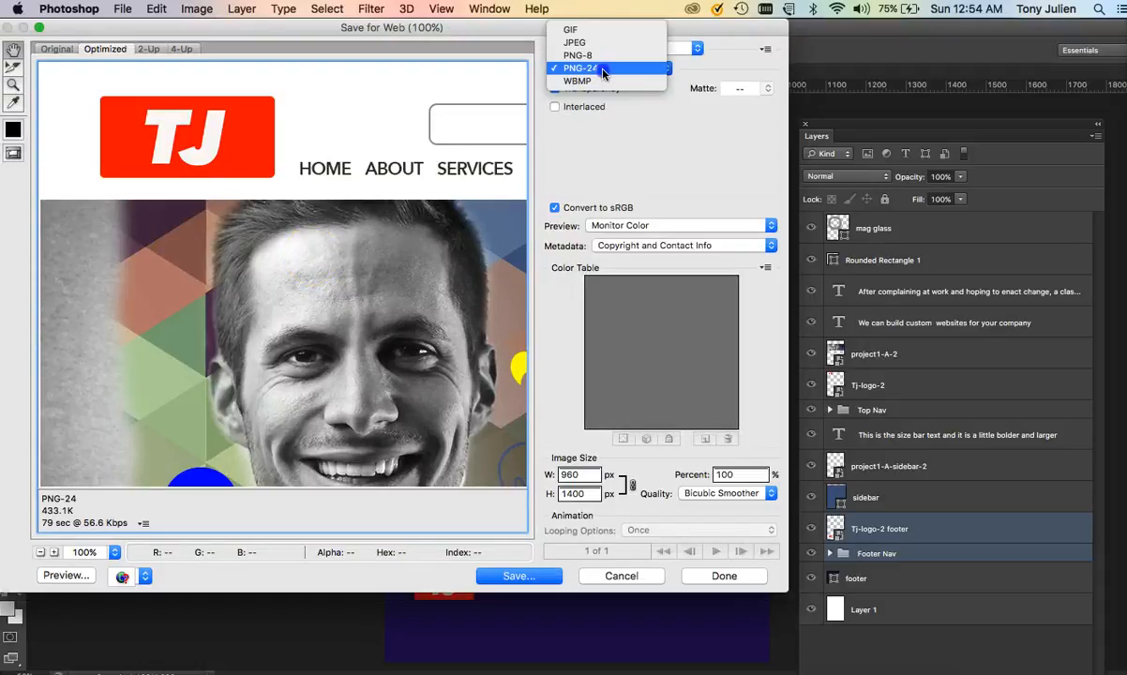
pyautogui.click(581, 42)
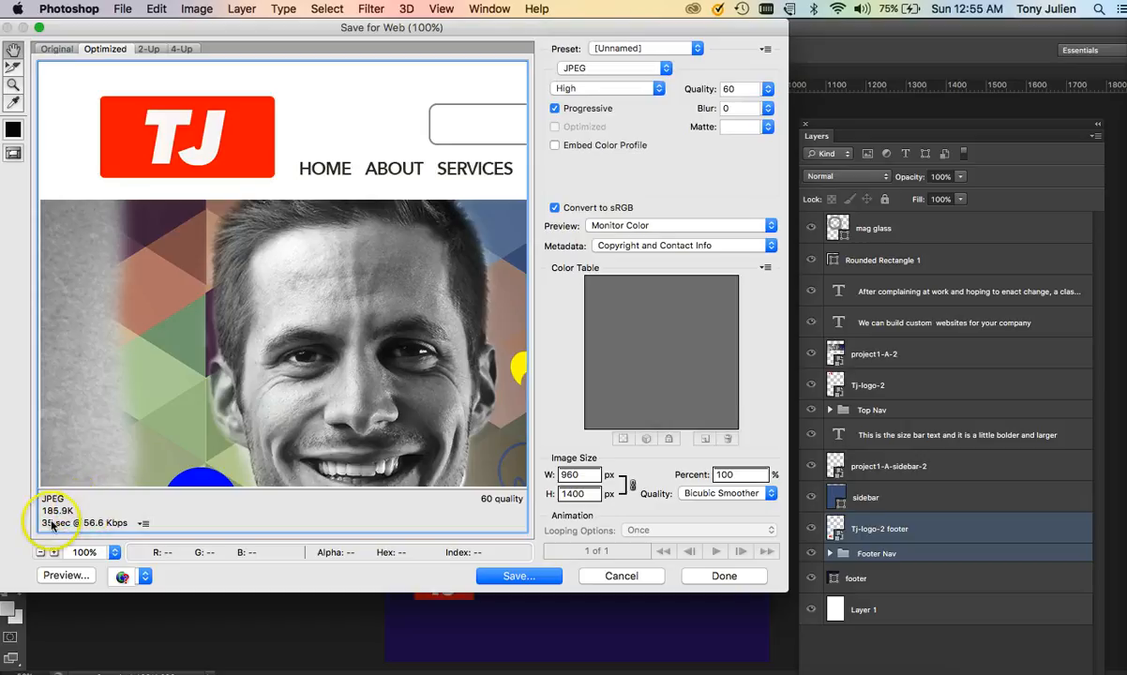
# - Choose the JPG folder for the optimized image, and cancel both the save and the Save for Web export
pyautogui.click(546, 577)
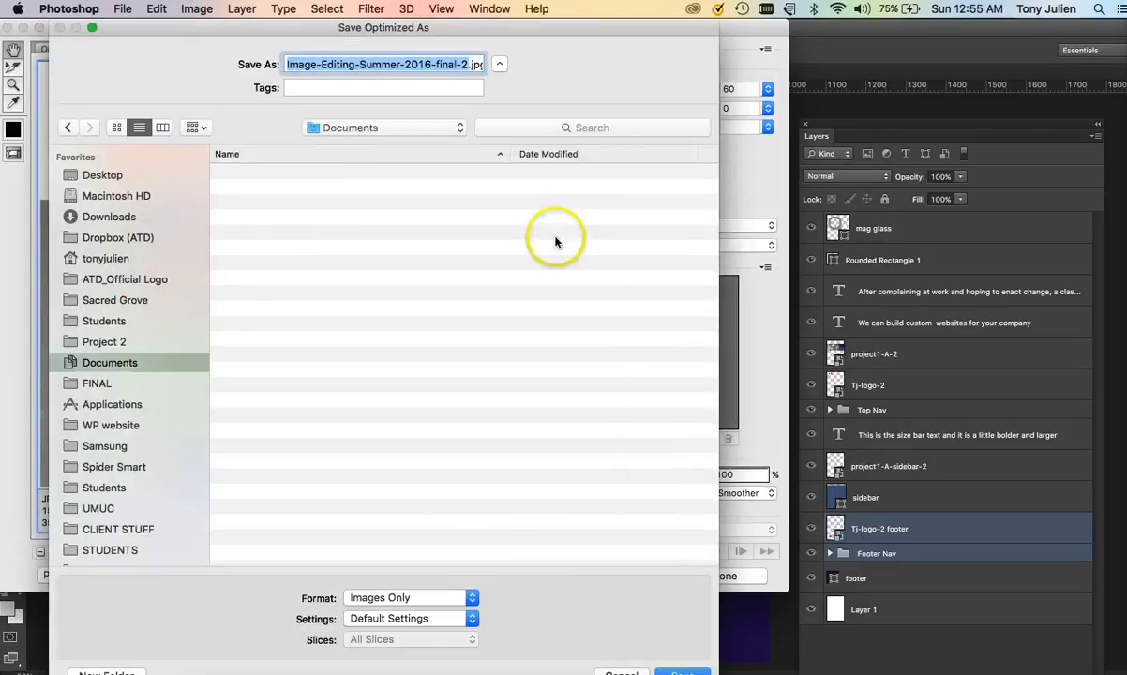
pyautogui.click(380, 128)
pyautogui.click(370, 233)
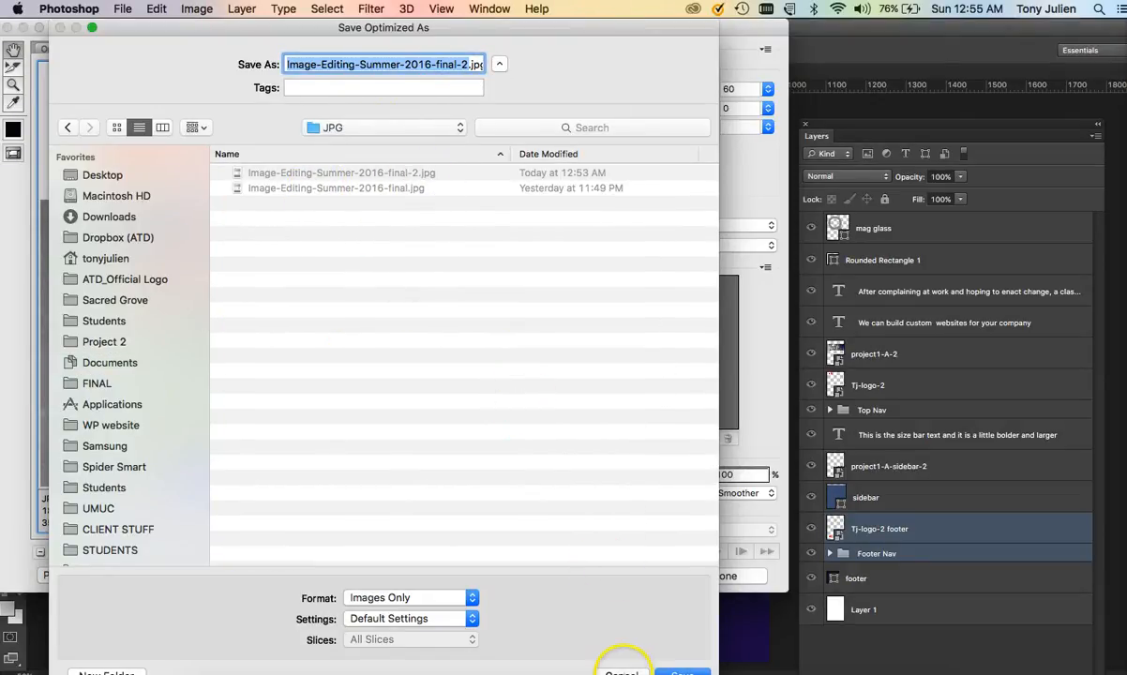
pyautogui.click(621, 669)
pyautogui.click(617, 576)
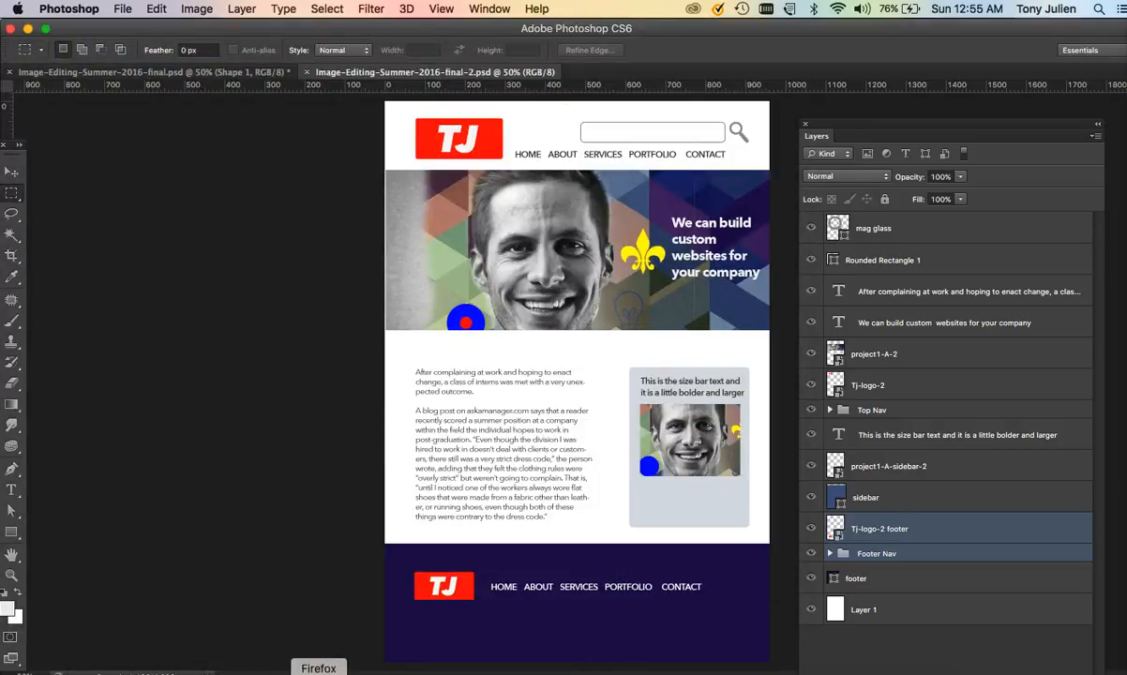
# - Switch through Firefox to Photoshop CC 2015 and preview the page's transparency by hiding and restoring the white Layer 1
pyautogui.click(318, 667)
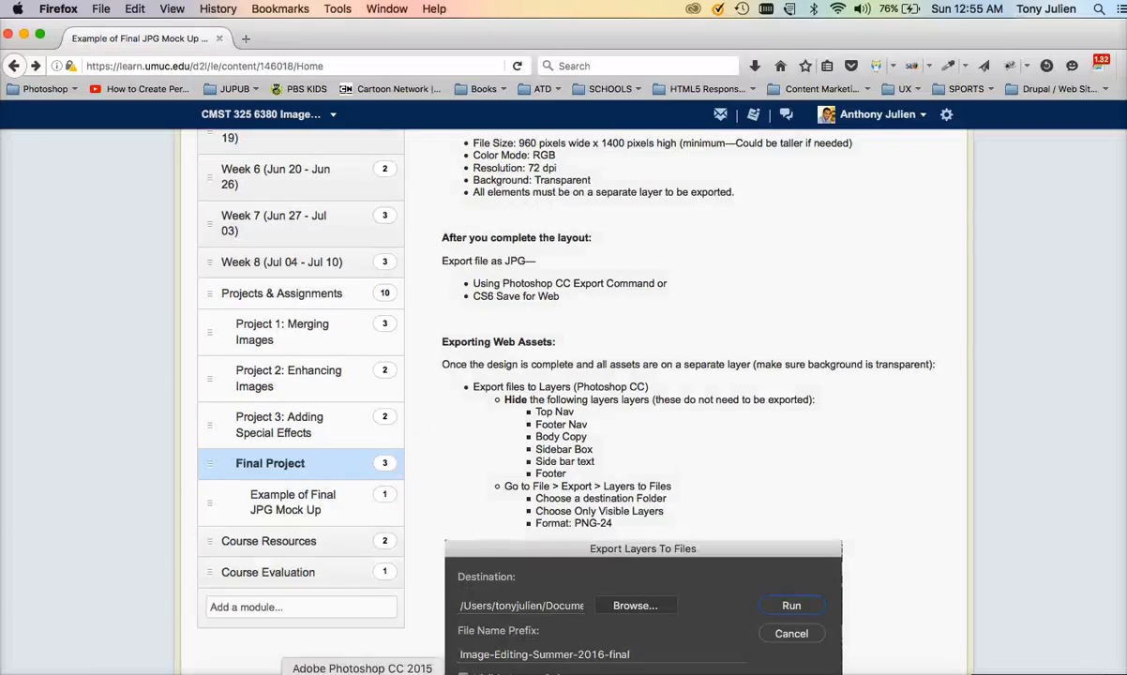
pyautogui.click(362, 667)
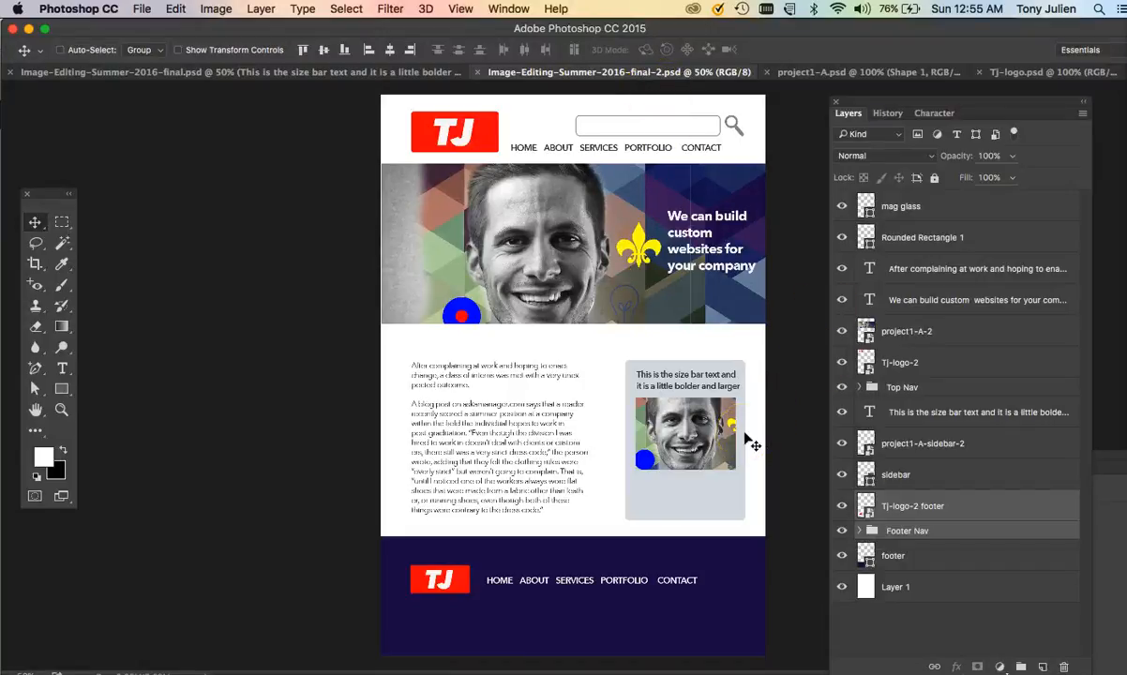
pyautogui.click(842, 587)
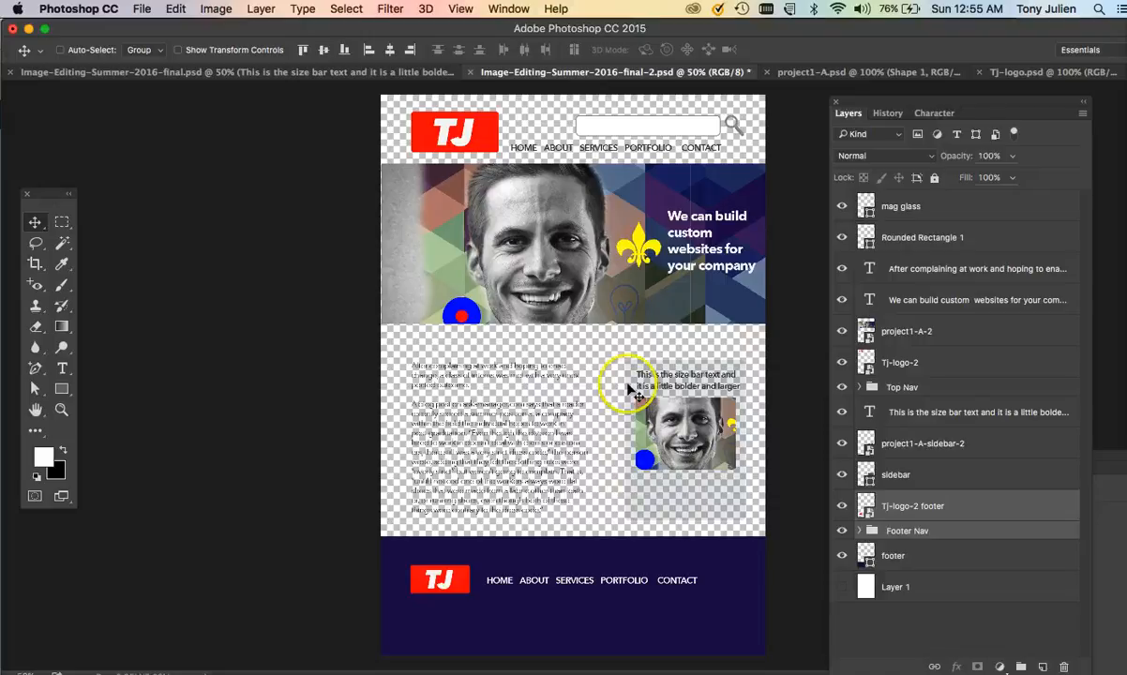
pyautogui.click(840, 587)
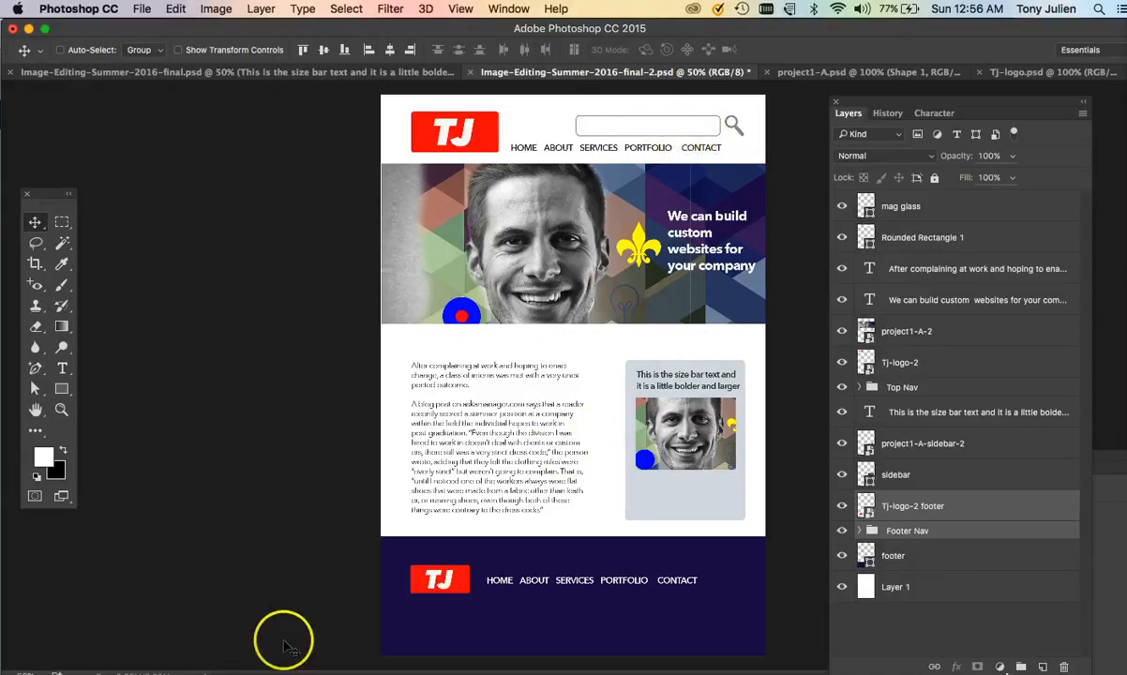
# - Switch to Firefox and review the Exporting Web Assets instructions, covering layers to hide, Export Layers To Files settings and CS6 trimming
pyautogui.click(349, 670)
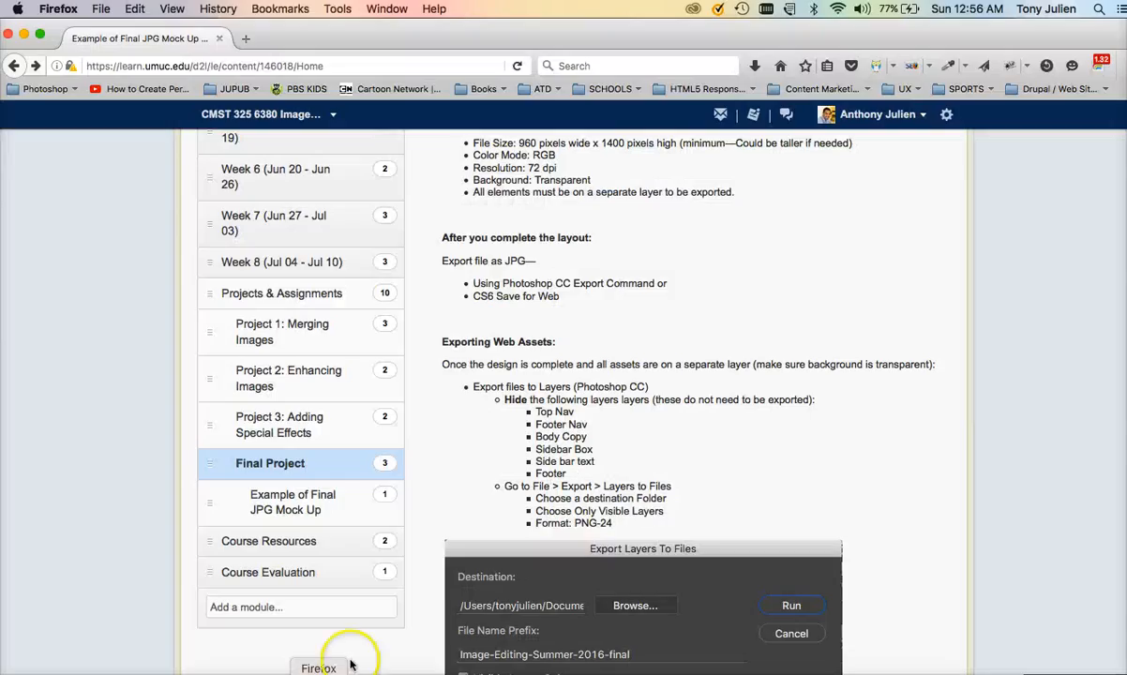
pyautogui.scroll(-2, 544, 431)
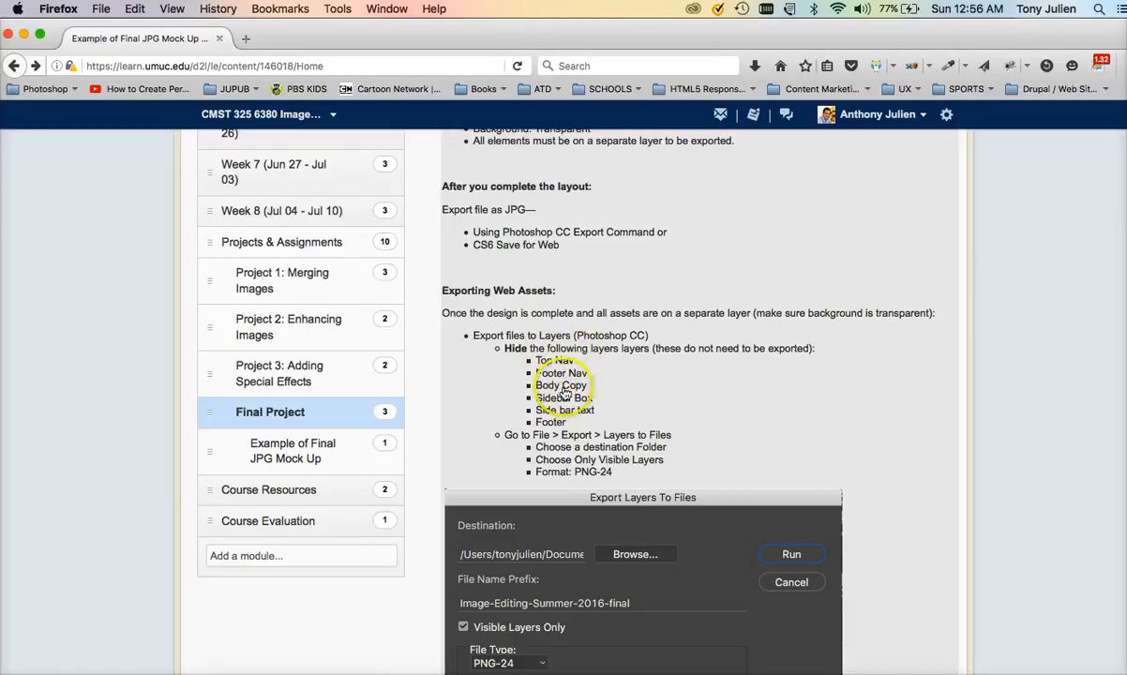
pyautogui.scroll(1, 553, 356)
pyautogui.scroll(-10, 553, 354)
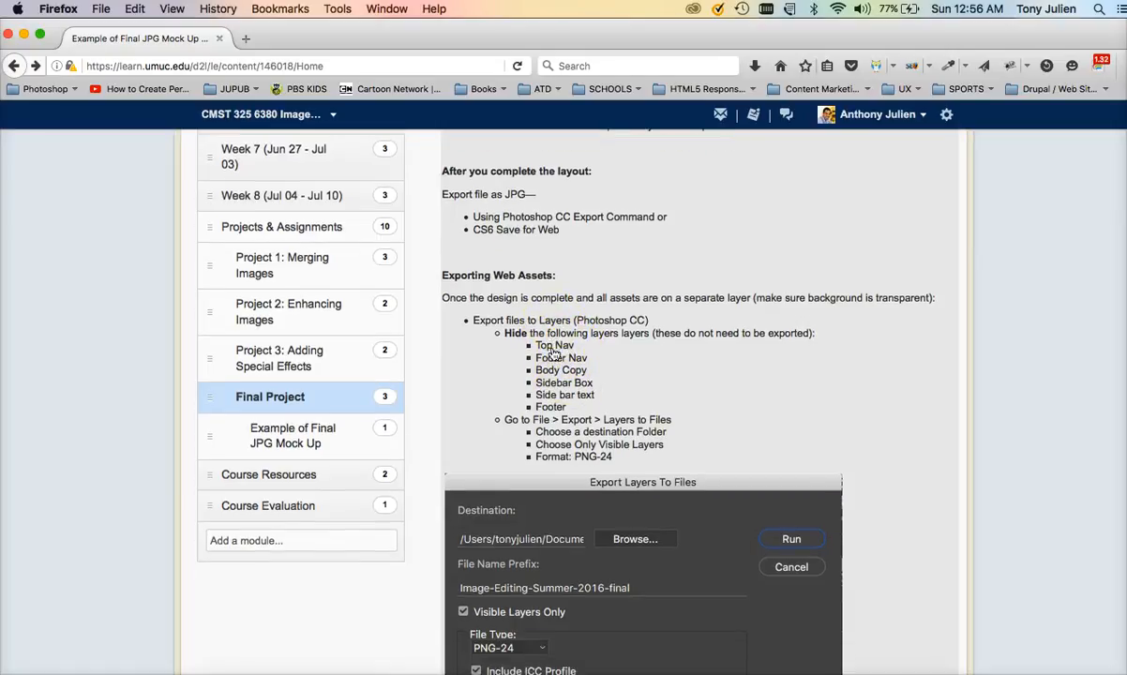
pyautogui.scroll(-7, 553, 349)
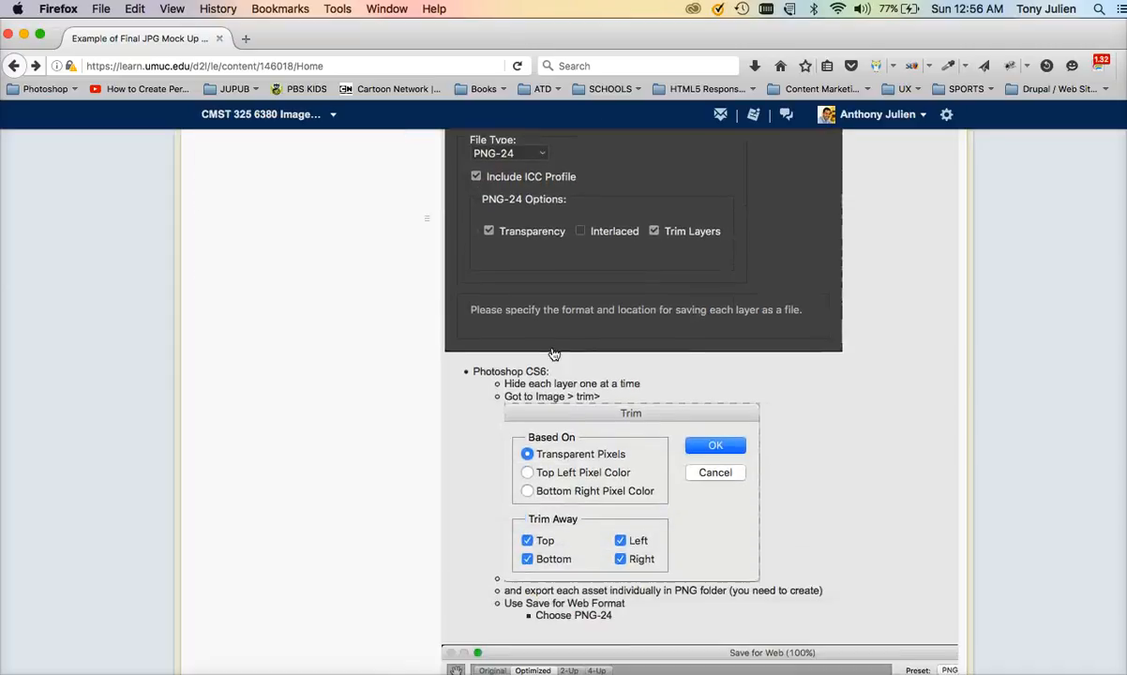
pyautogui.scroll(8, 553, 349)
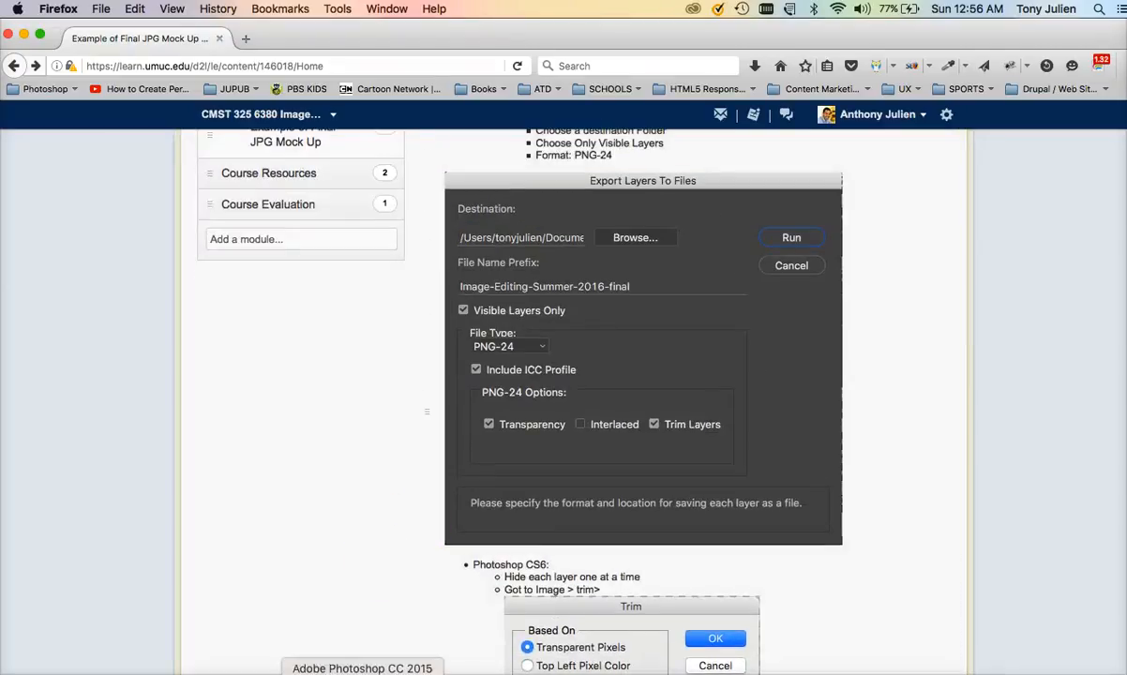
# - Return to Photoshop CC 2015 and hide the Rounded Rectangle 1 search box, Top Nav, Footer Nav and footer layers
pyautogui.click(354, 670)
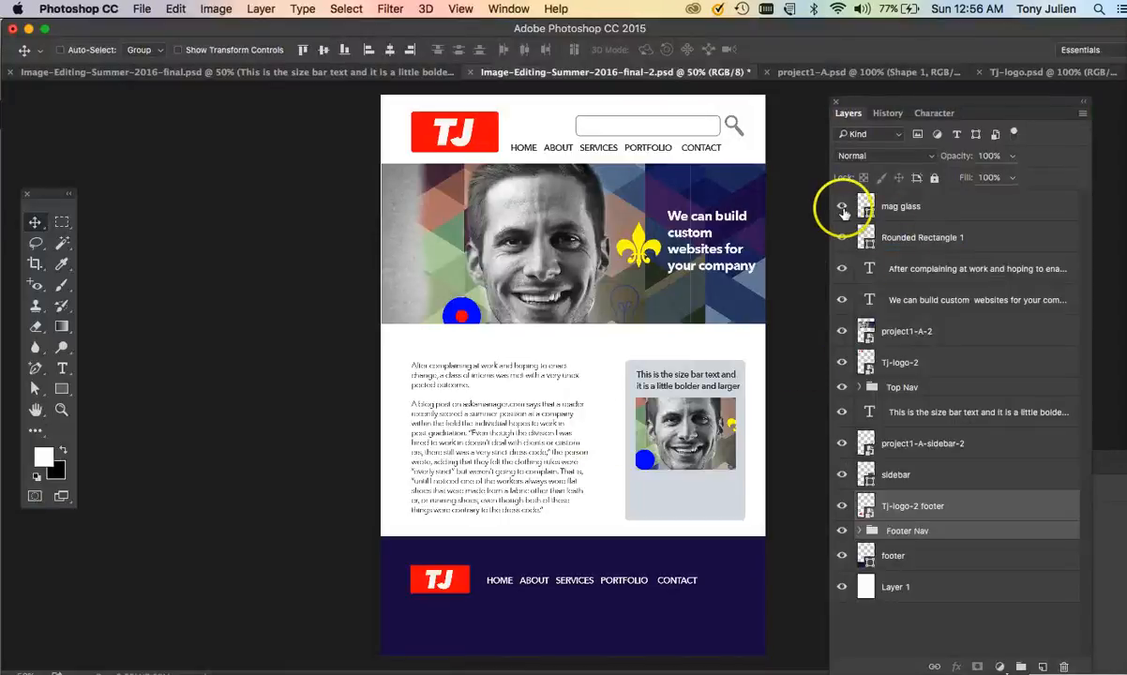
pyautogui.click(844, 240)
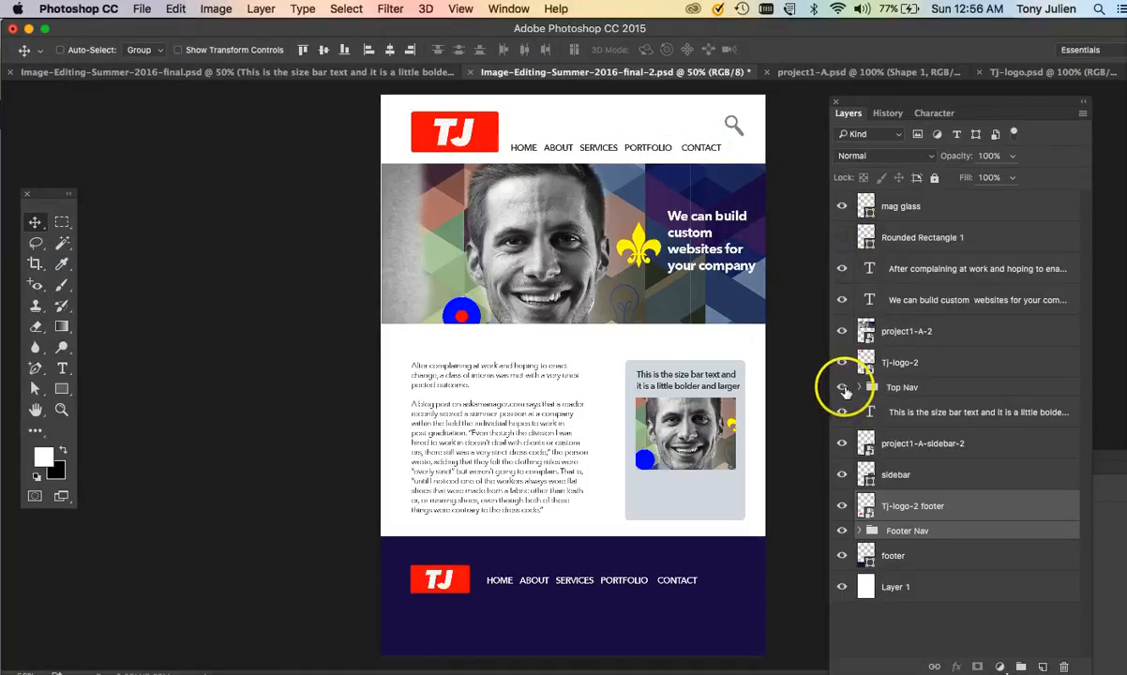
pyautogui.click(844, 389)
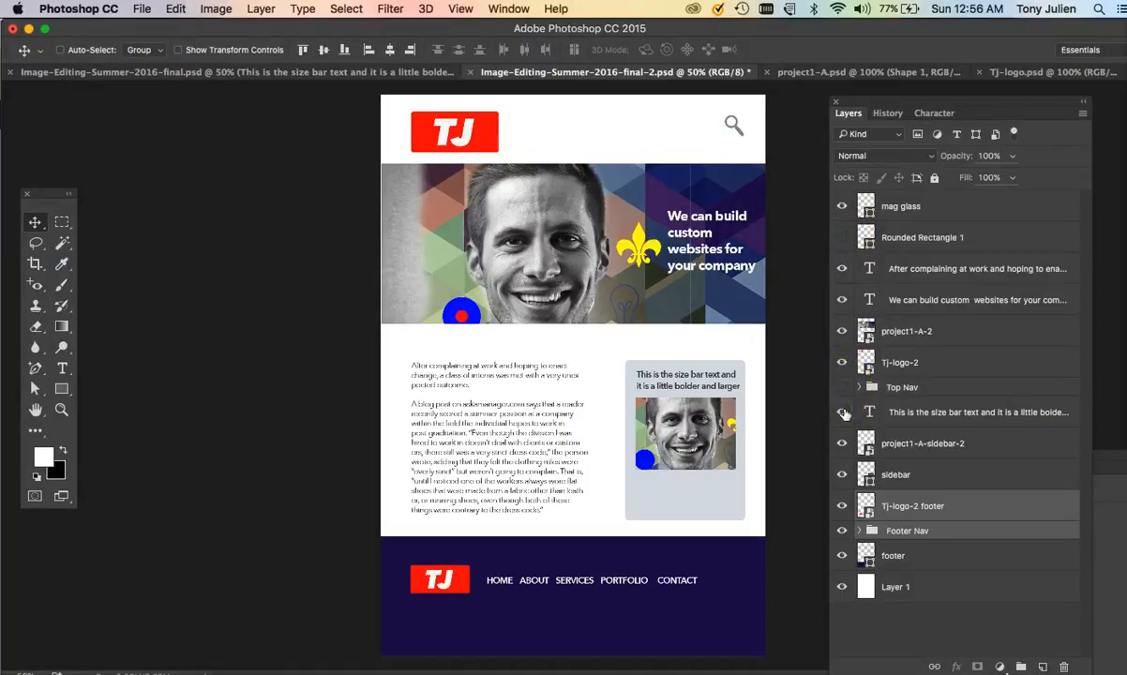
pyautogui.click(841, 531)
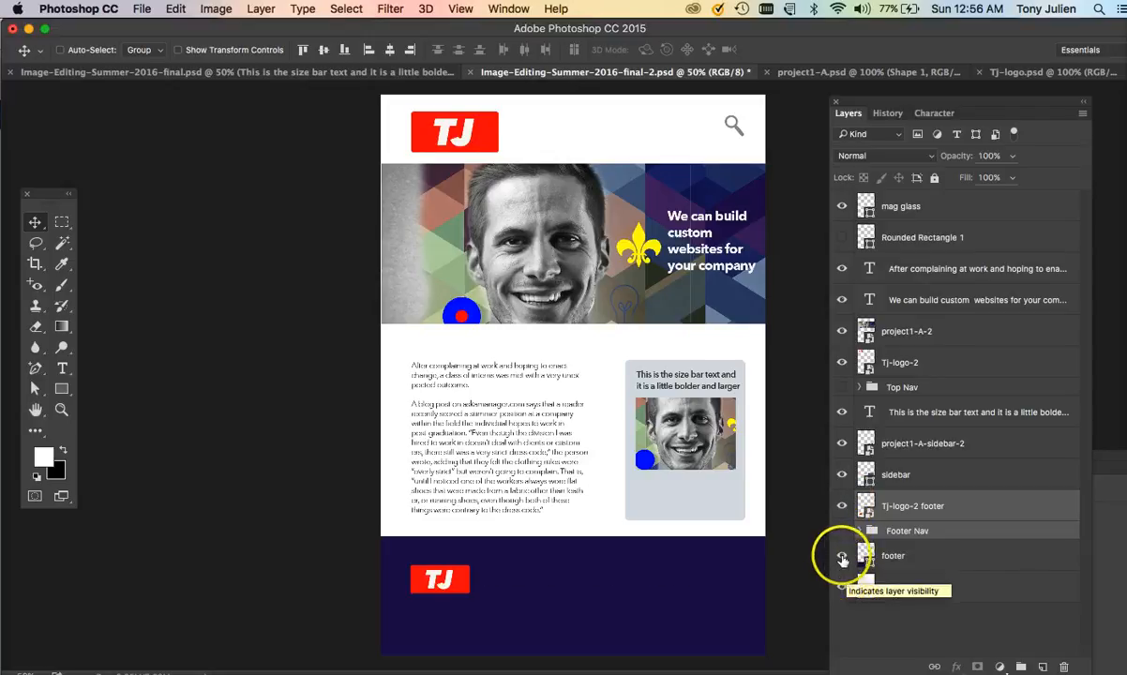
pyautogui.click(842, 557)
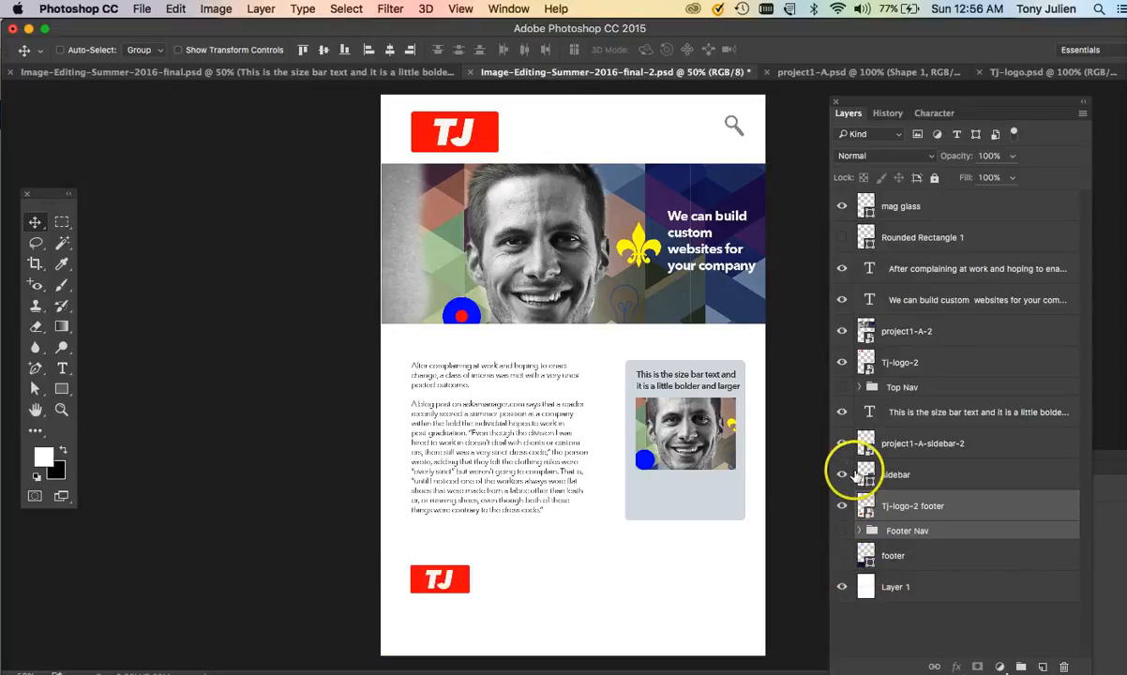
# - Hide the sidebar text and body copy layers, toggling the banner headline off and back on
pyautogui.click(842, 413)
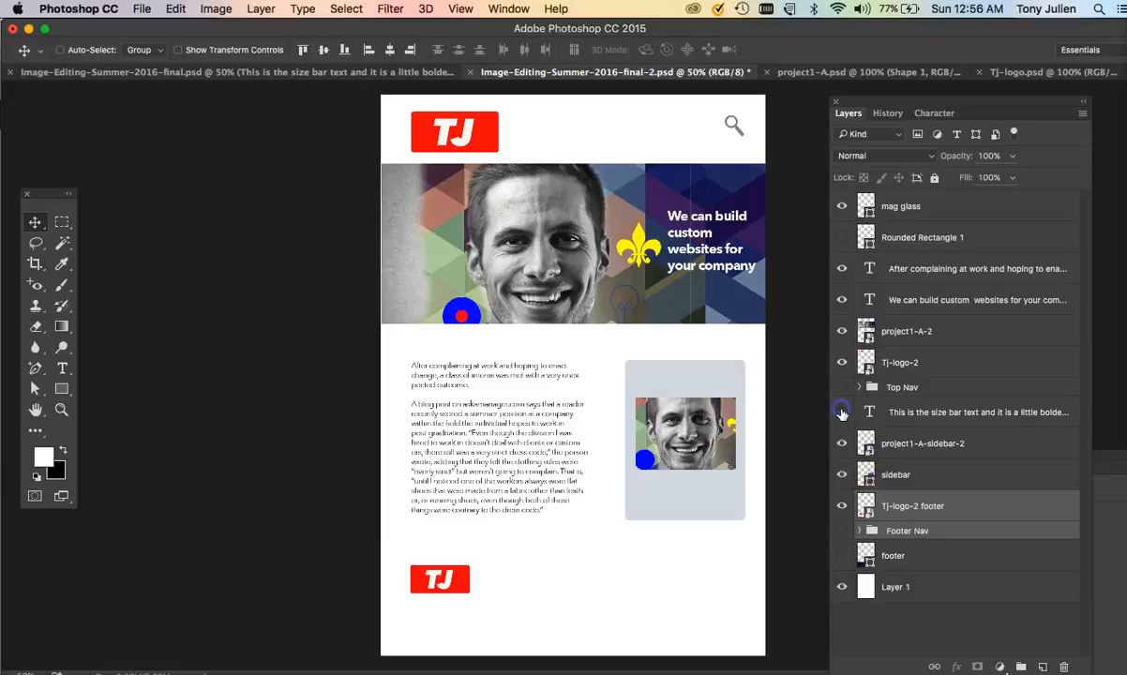
pyautogui.click(842, 300)
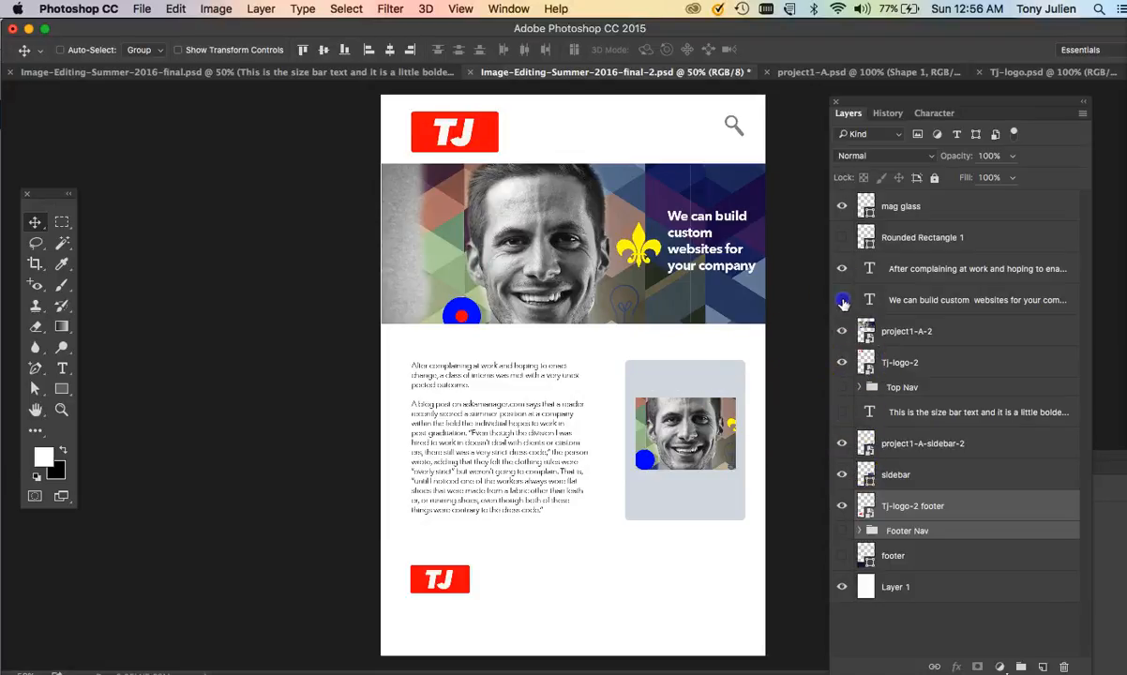
pyautogui.click(842, 300)
pyautogui.click(842, 269)
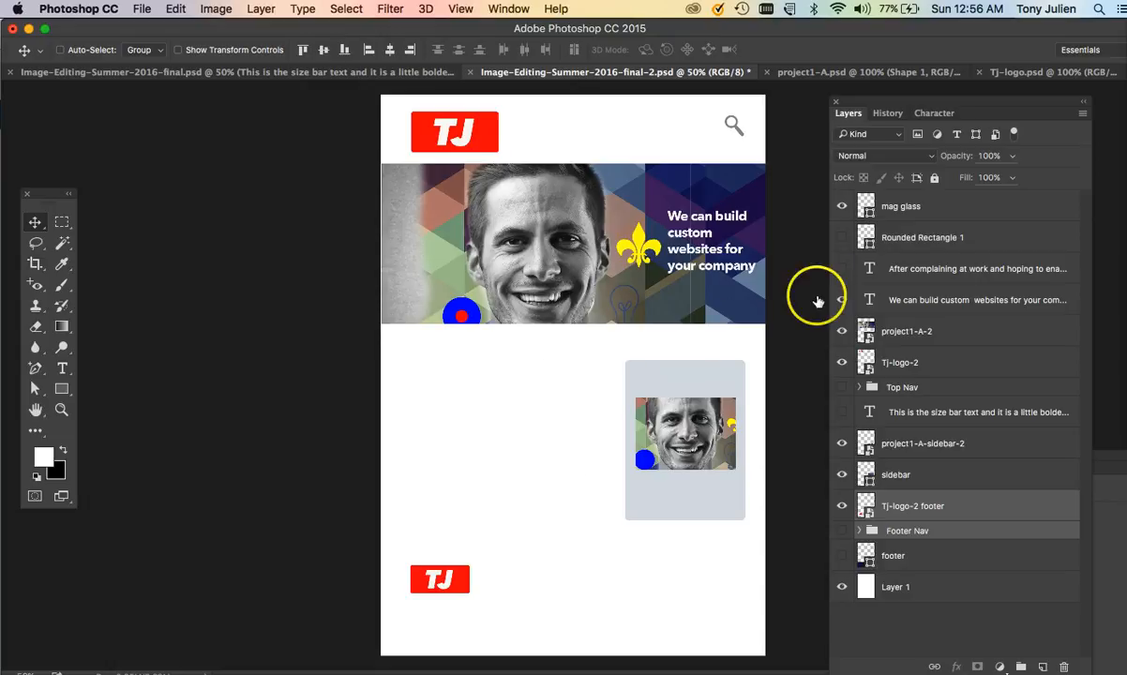
# - Select the sidebar box's layer from the canvas, and hide both it and the white Layer 1
pyautogui.rightClick(702, 379)
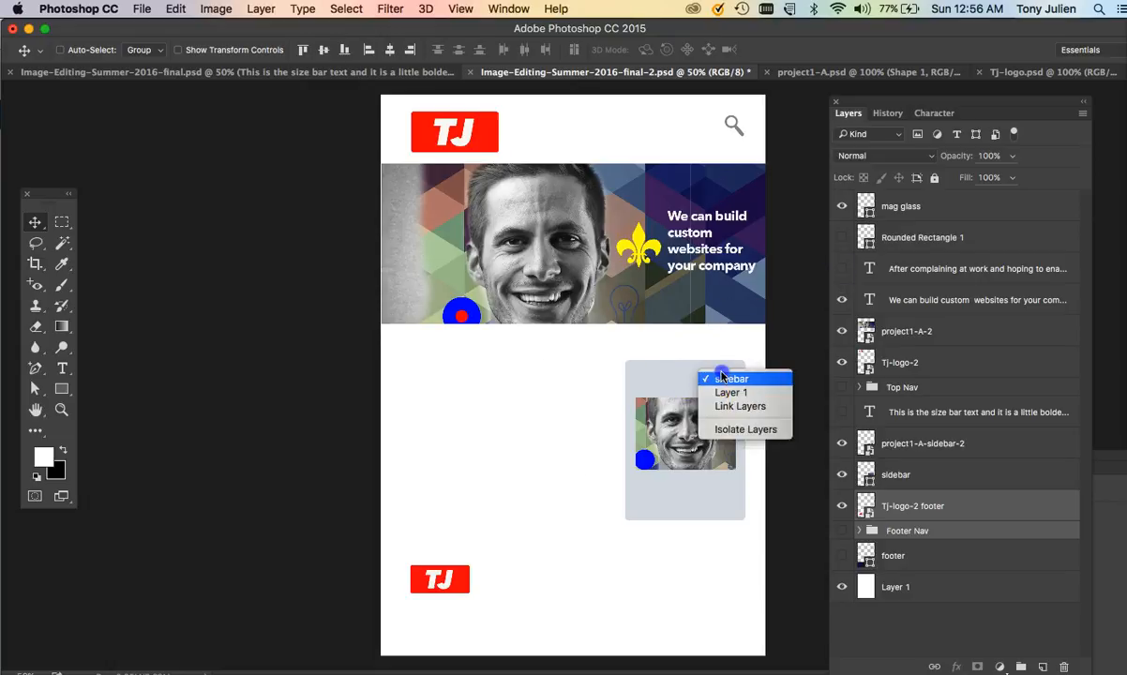
pyautogui.click(698, 373)
pyautogui.click(842, 474)
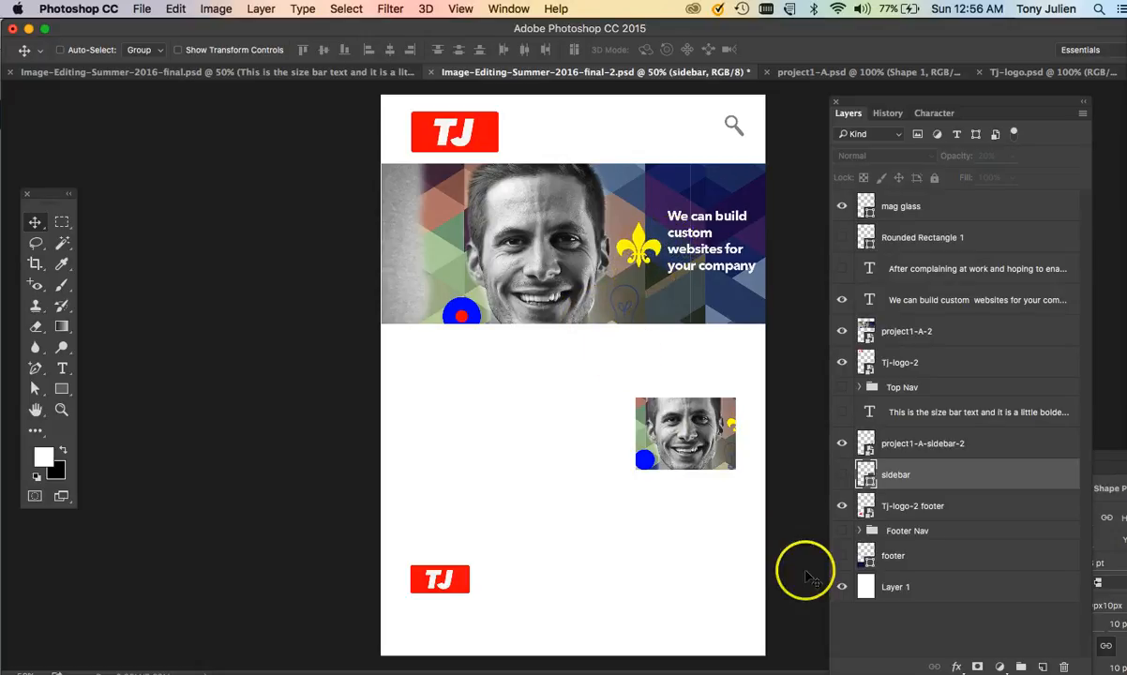
pyautogui.click(842, 587)
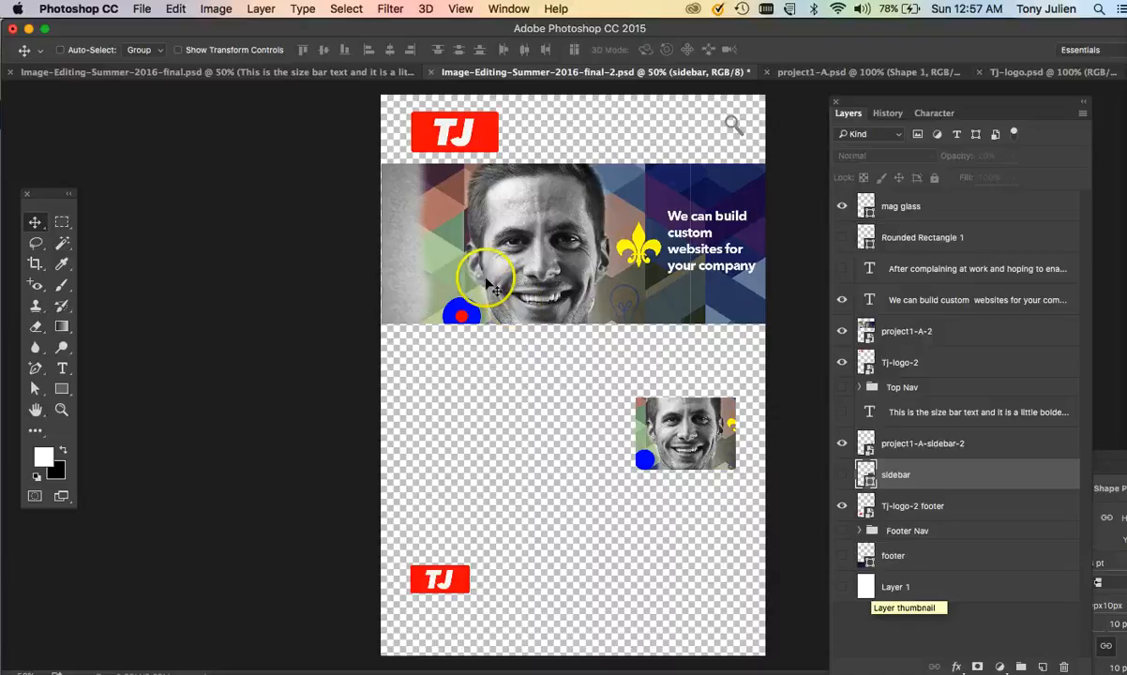
# - Select the project1-A-2 banner layer from the canvas and free-transform its lower-left corner slightly outward to cover the canvas's left edge
pyautogui.rightClick(410, 227)
pyautogui.click(455, 233)
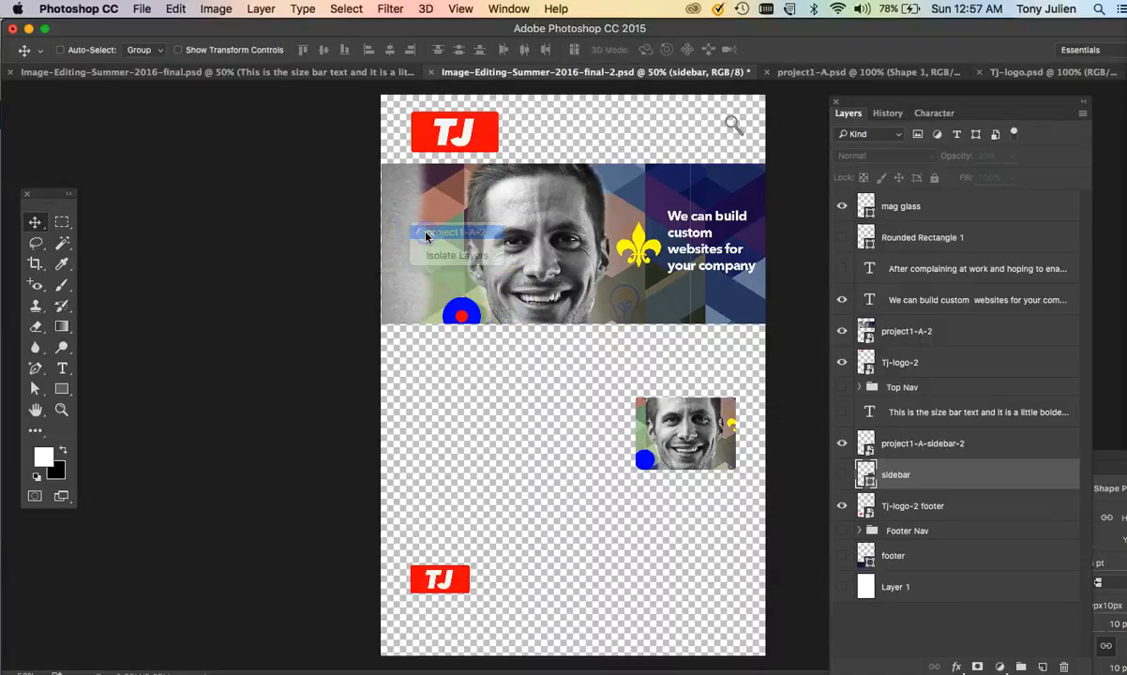
pyautogui.press('super+t')
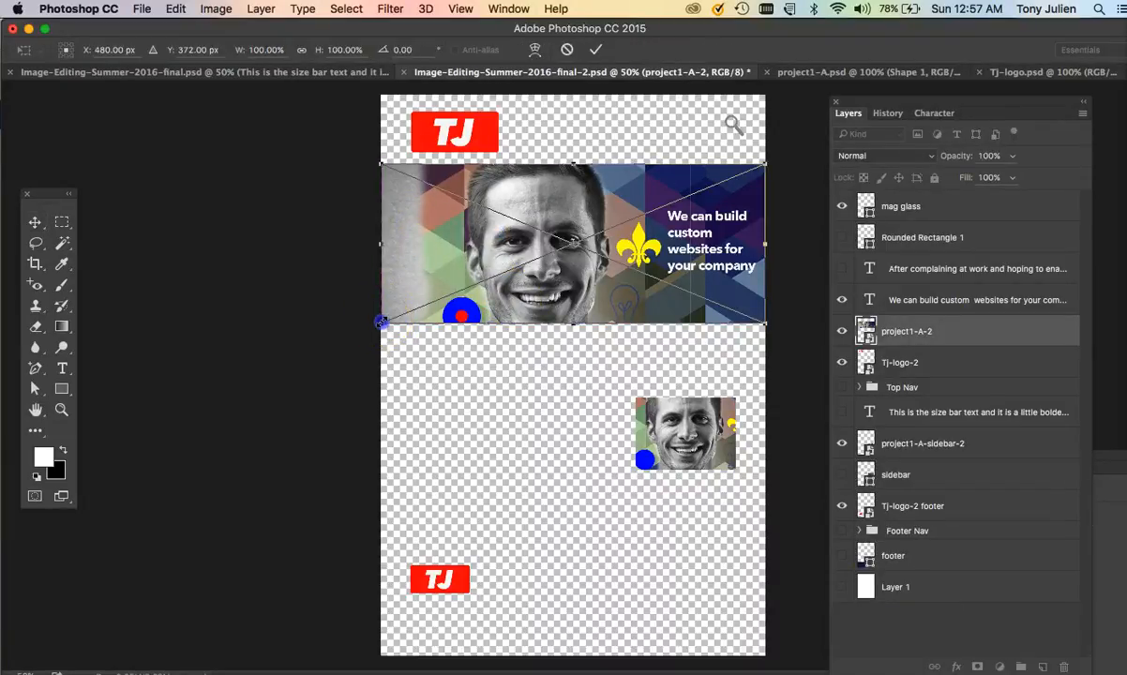
pyautogui.moveTo(377, 325); pyautogui.dragTo(379, 322)
pyautogui.press('Return')
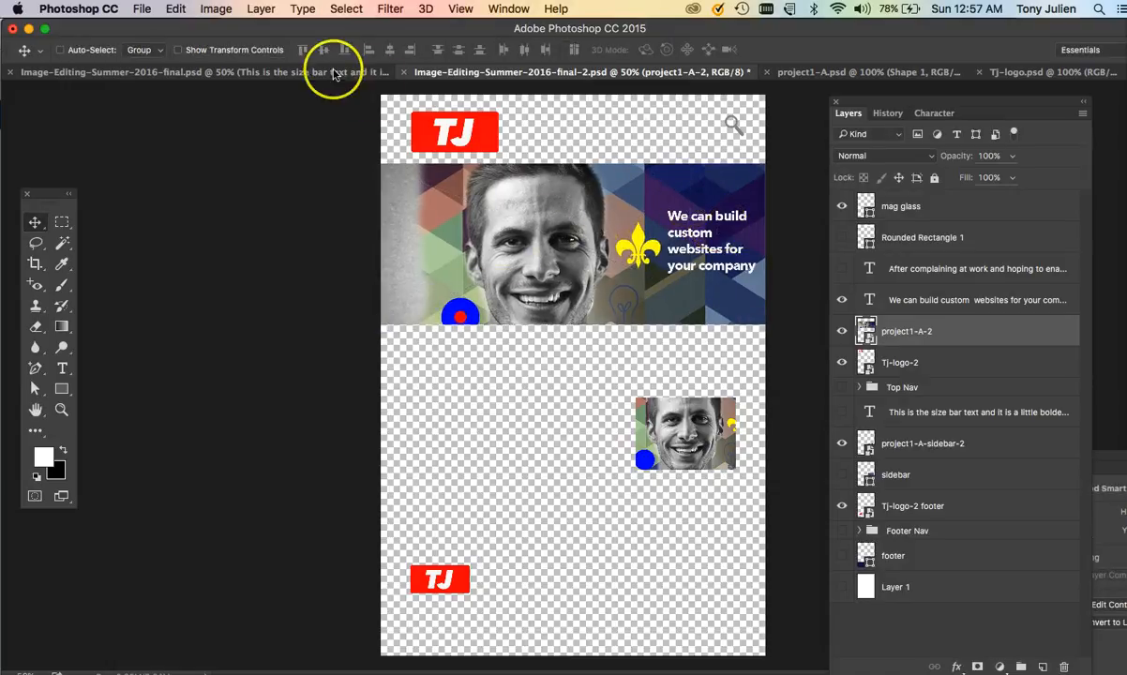
# - Start Export Layers To Files and set the destination to a new folder named PNG-Assets-2 inside Final
pyautogui.click(142, 9)
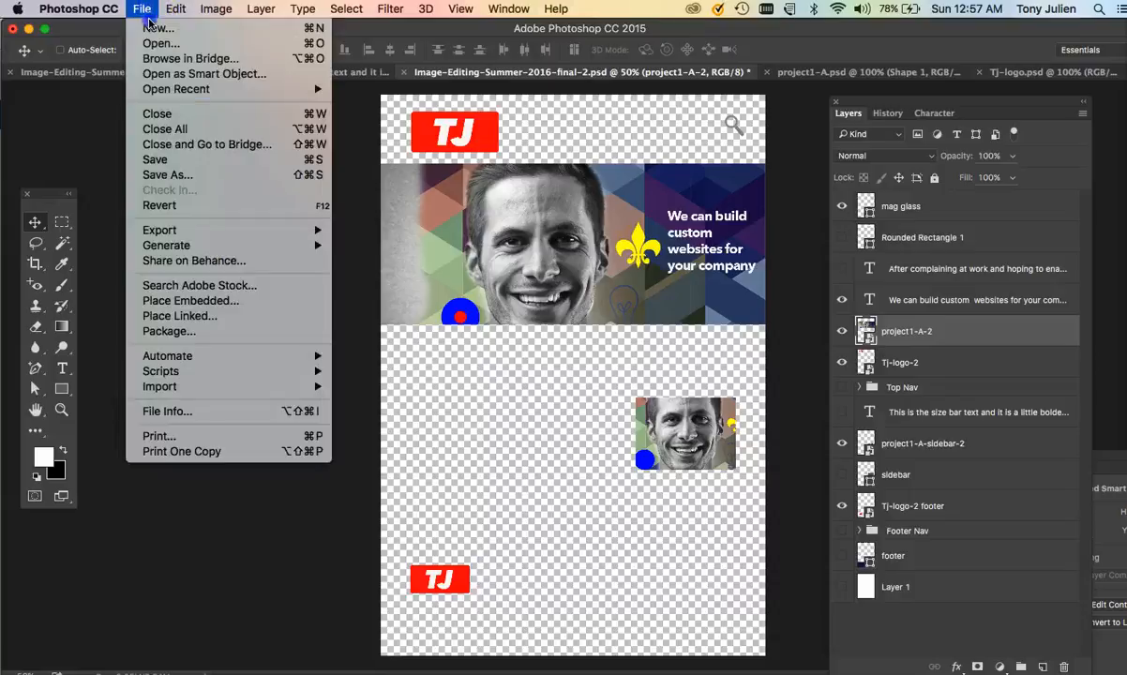
pyautogui.moveTo(187, 236)
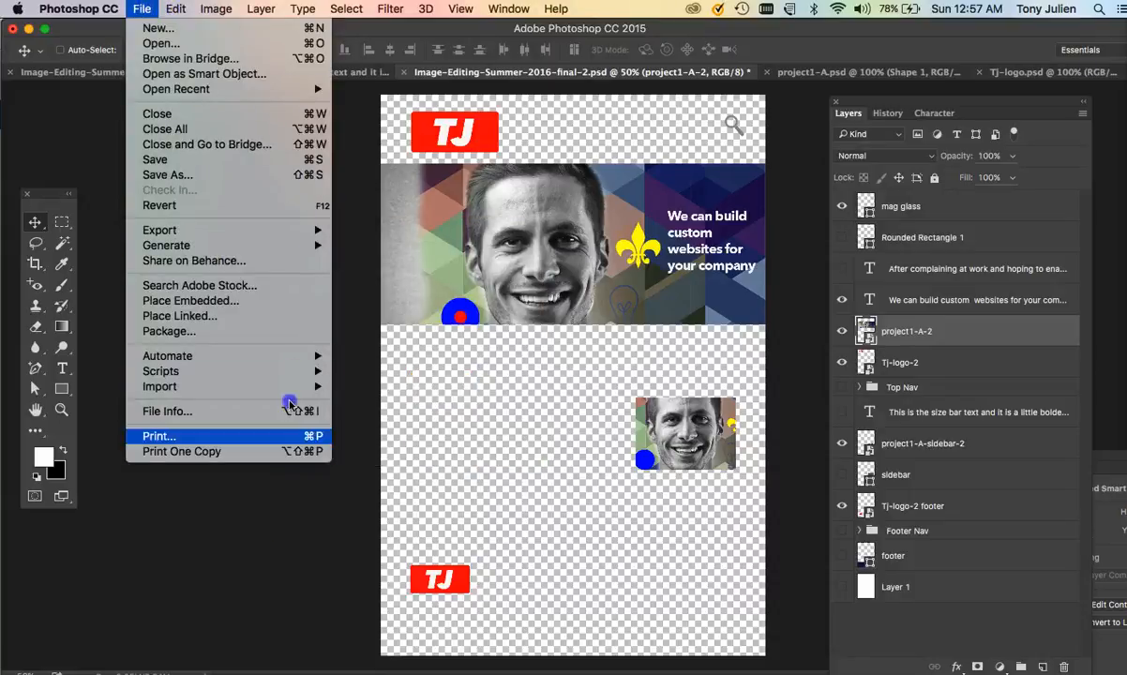
pyautogui.moveTo(302, 235)
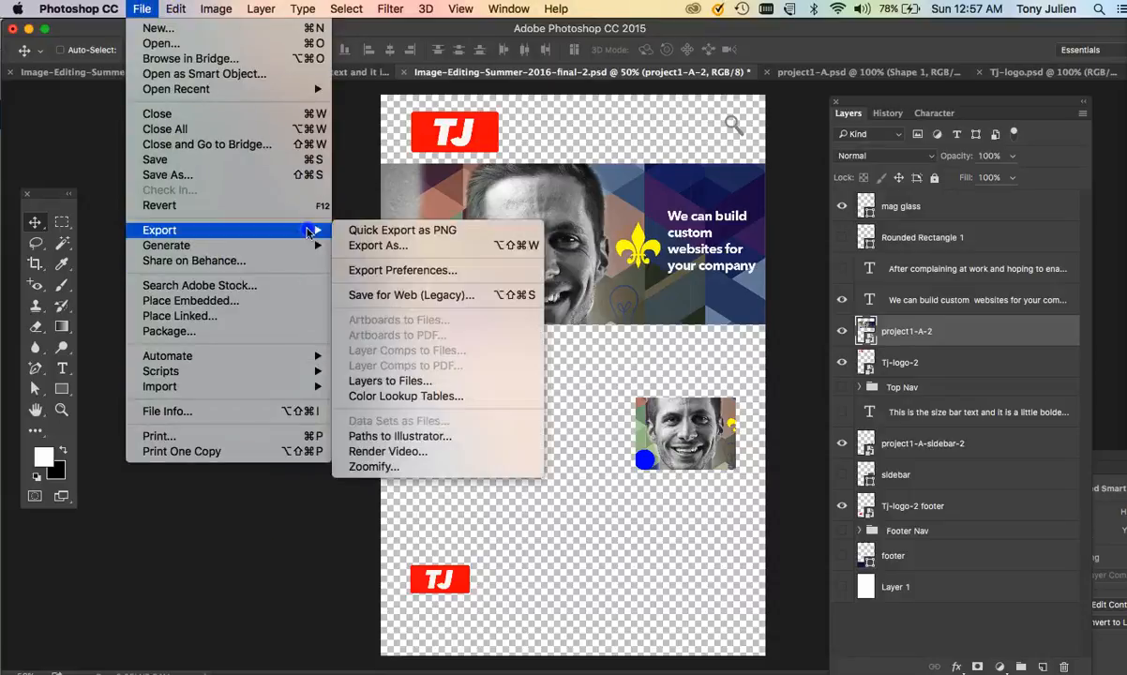
pyautogui.click(416, 381)
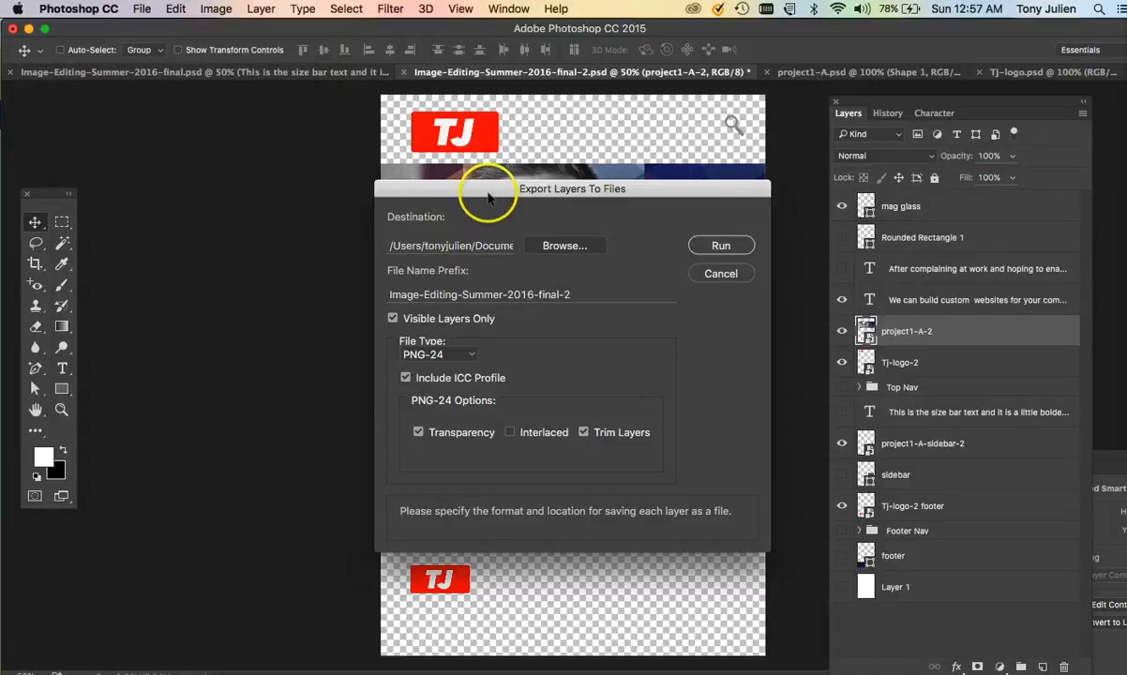
pyautogui.click(542, 247)
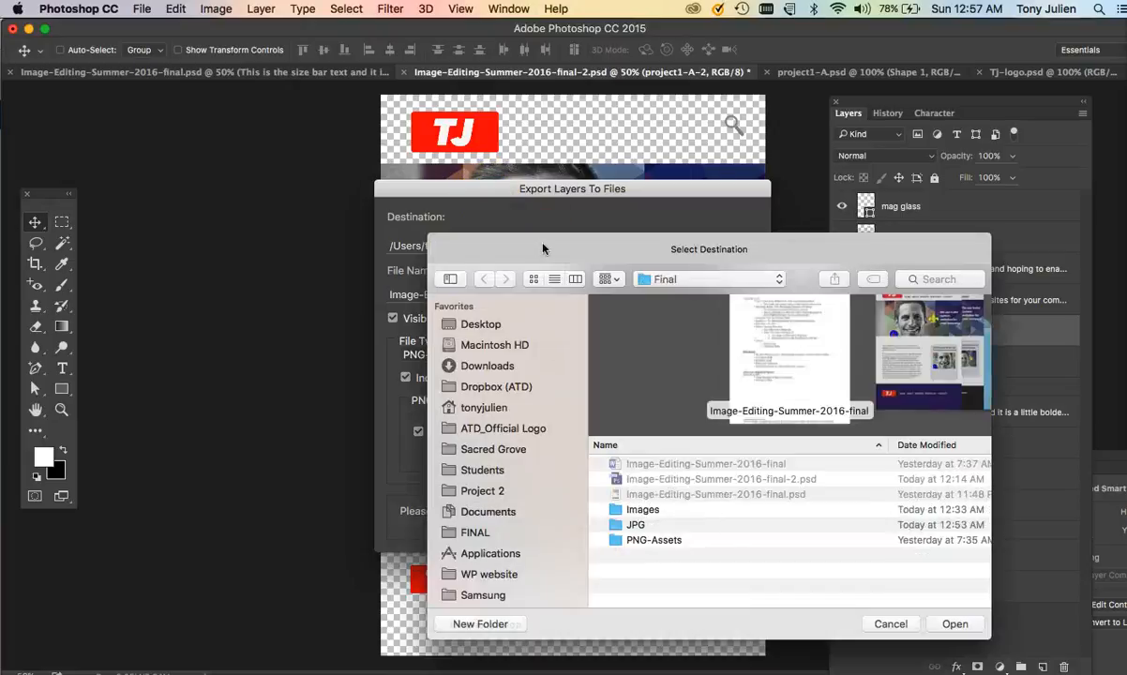
pyautogui.moveTo(542, 249); pyautogui.dragTo(537, 114)
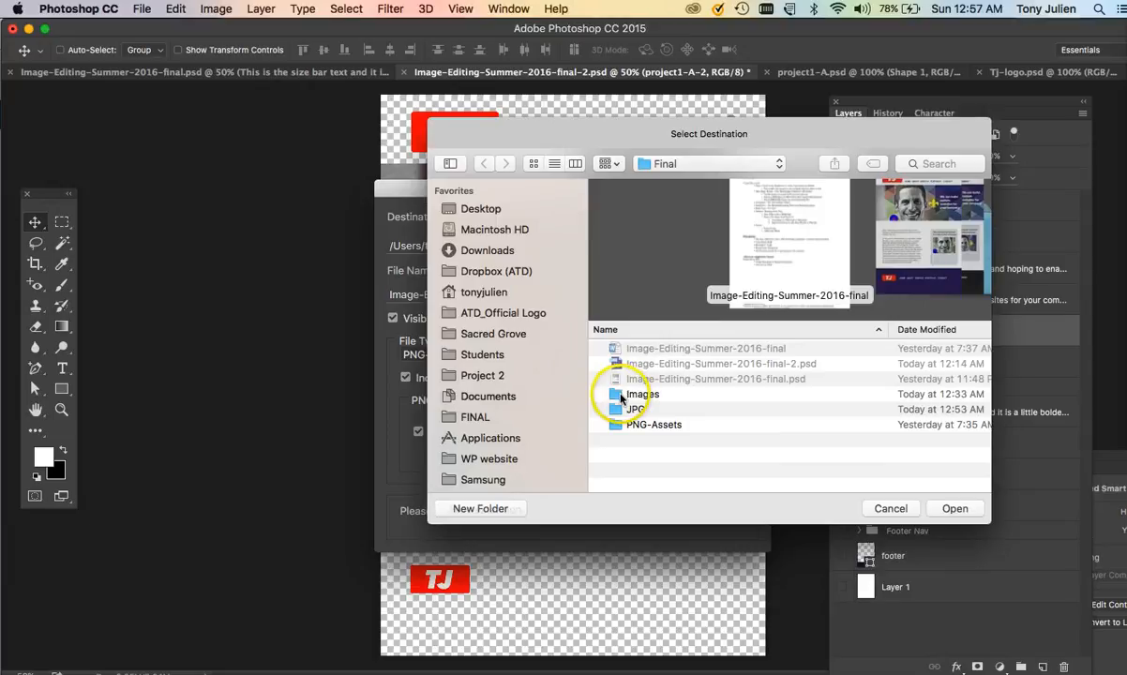
pyautogui.click(472, 483)
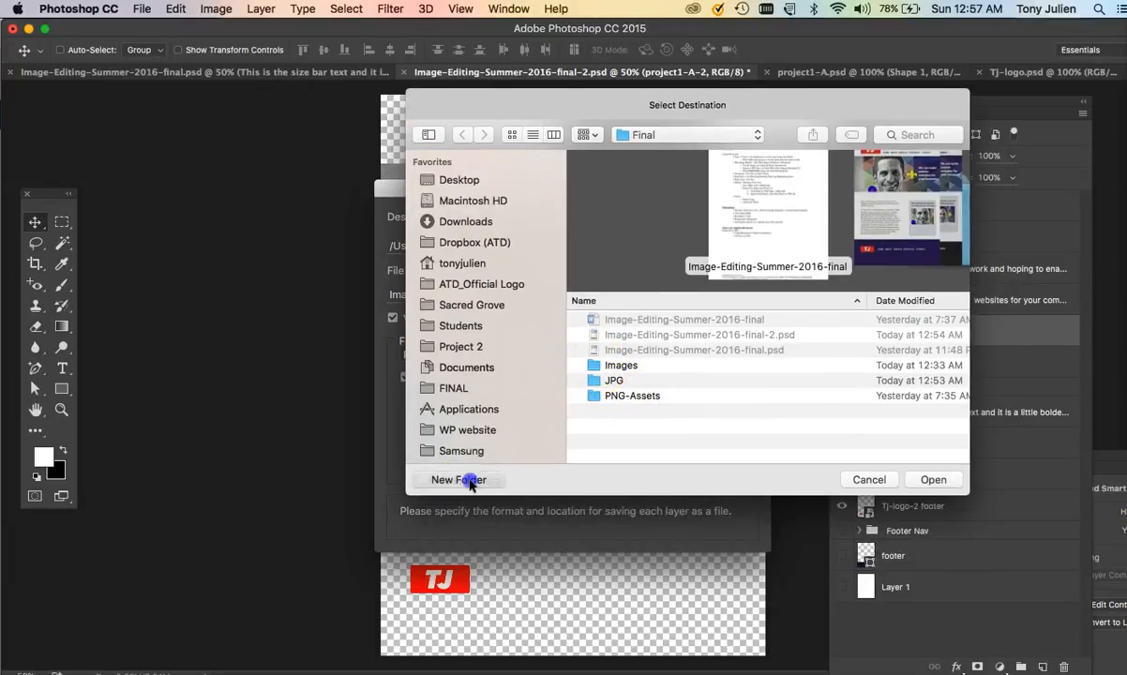
pyautogui.write('PNG')
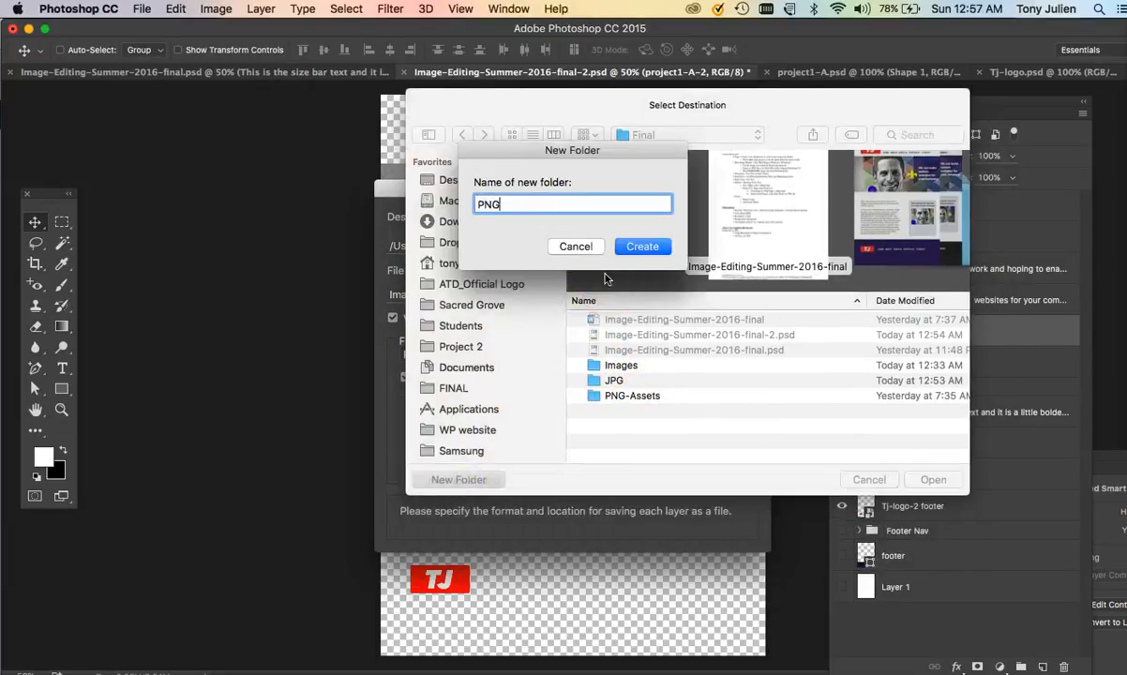
pyautogui.write('-A')
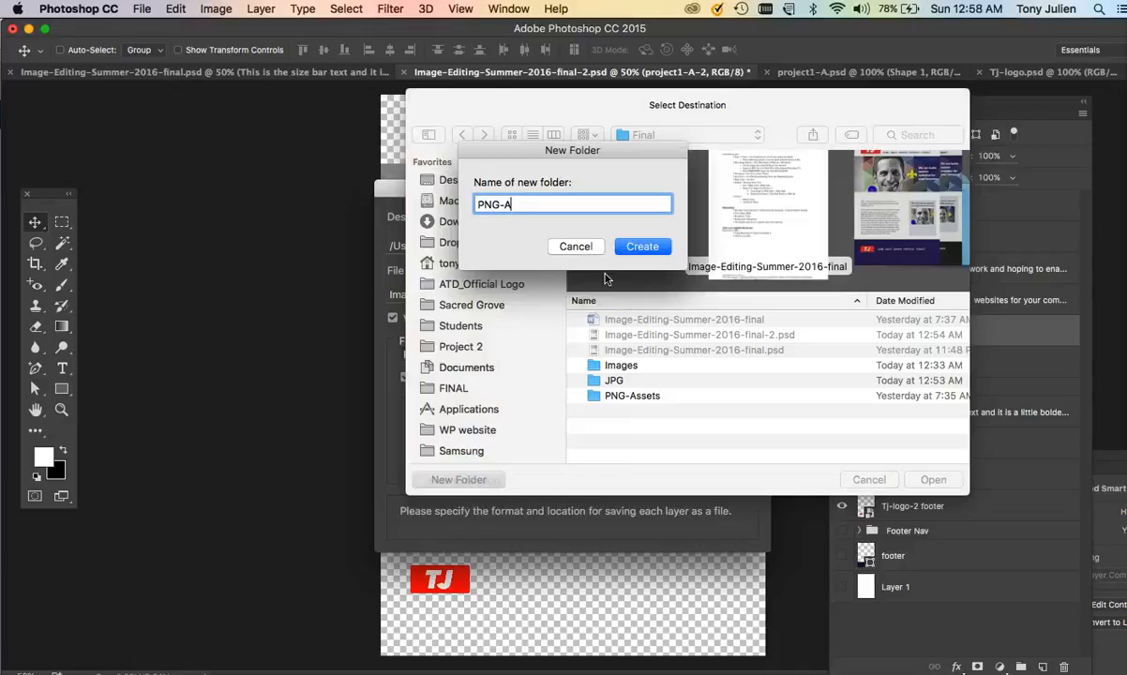
pyautogui.write('ssets-2')
pyautogui.click(656, 244)
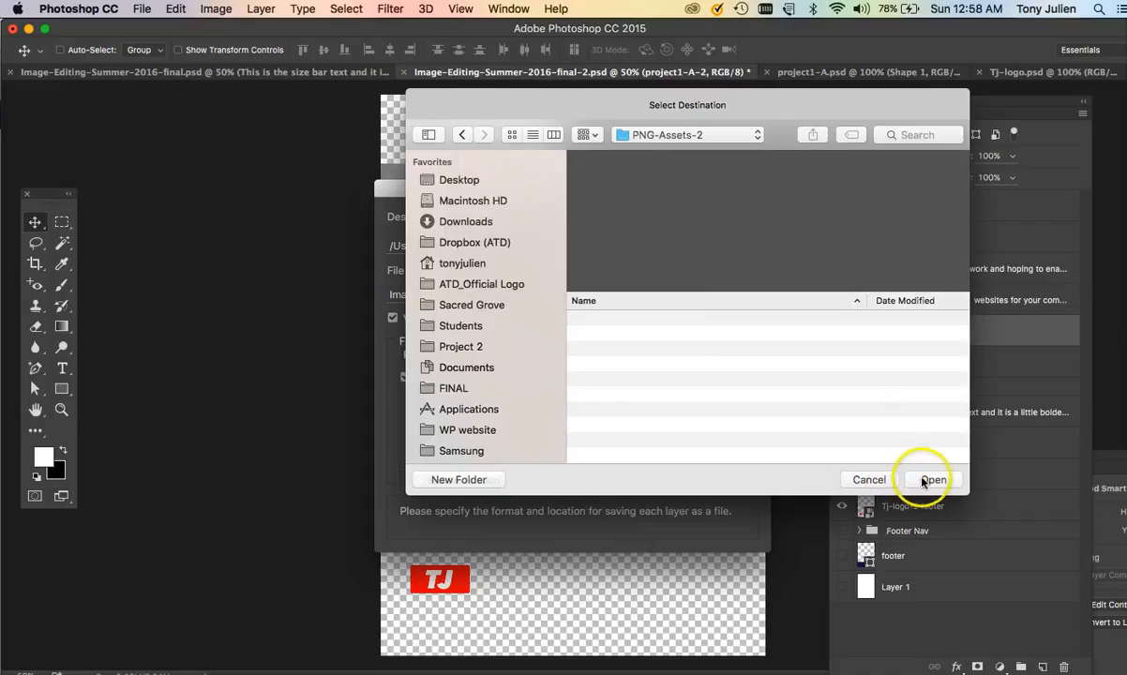
pyautogui.click(924, 481)
# - Check the destination path, keep PNG-24 as the file type, and run the export of the visible layers with transparency and trimming
pyautogui.moveTo(495, 246)
pyautogui.mouseDown()
pyautogui.moveTo(581, 250)
pyautogui.moveTo(480, 242)
pyautogui.moveTo(490, 245)
pyautogui.mouseUp()
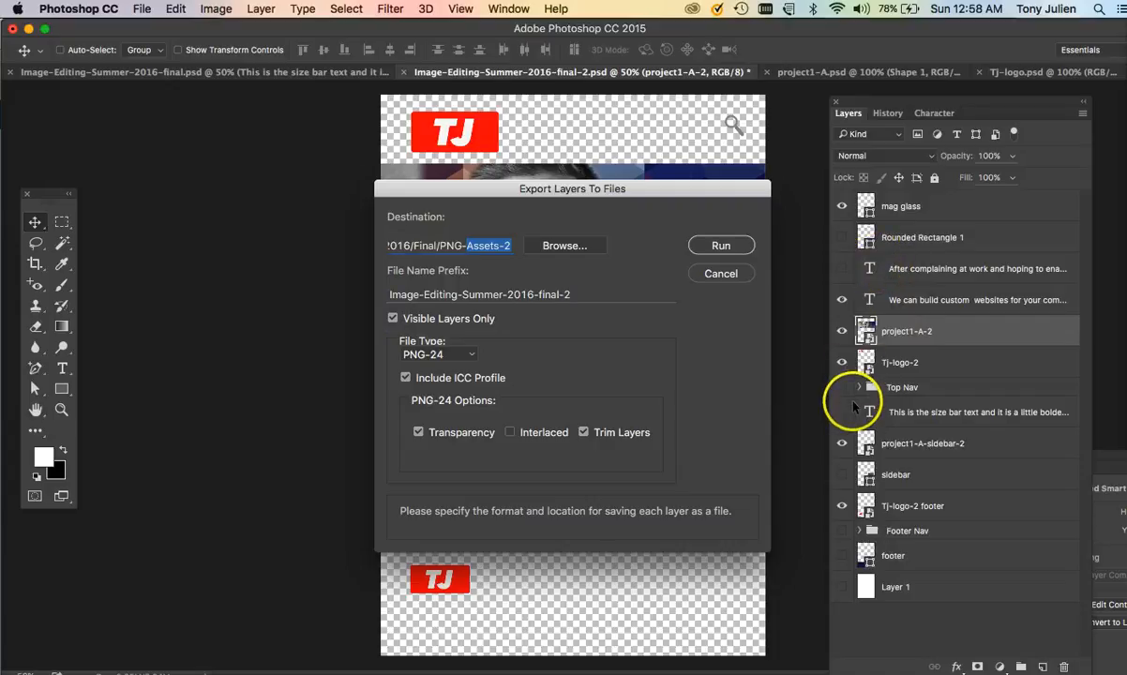
pyautogui.click(471, 358)
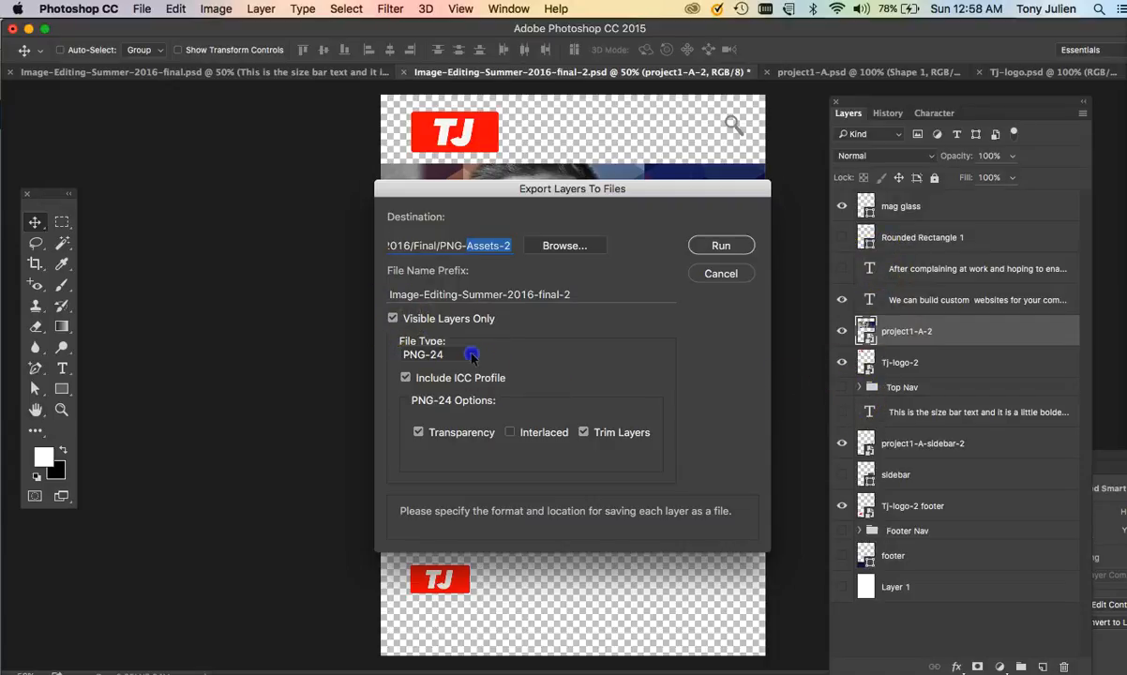
pyautogui.click(567, 368)
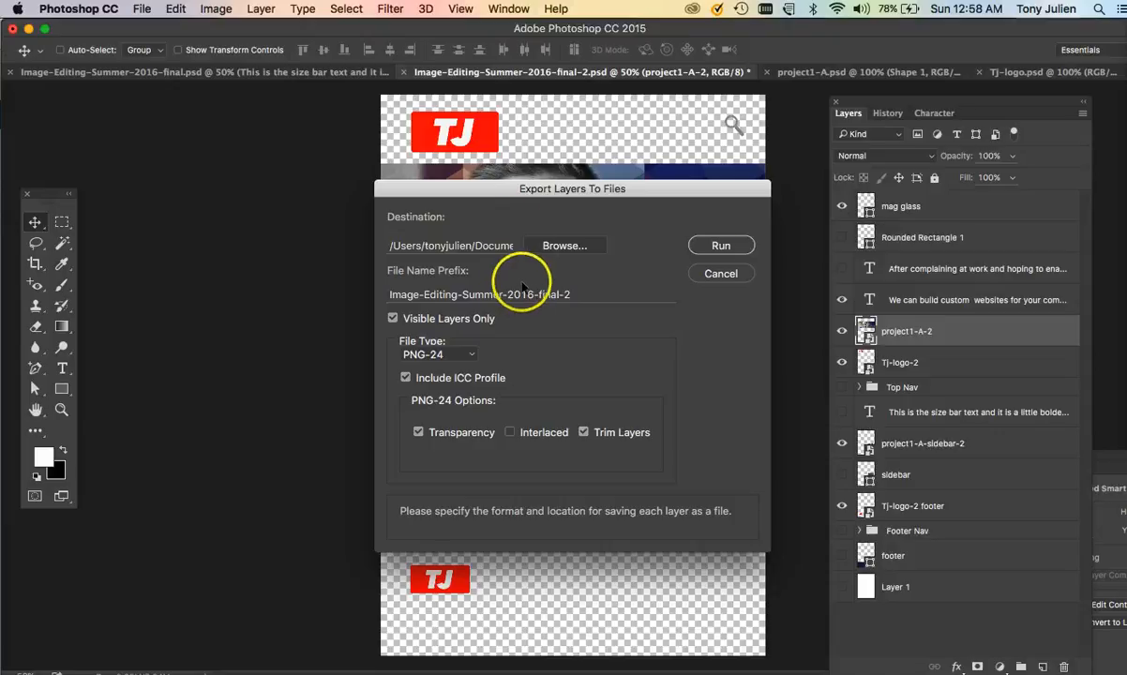
pyautogui.click(721, 248)
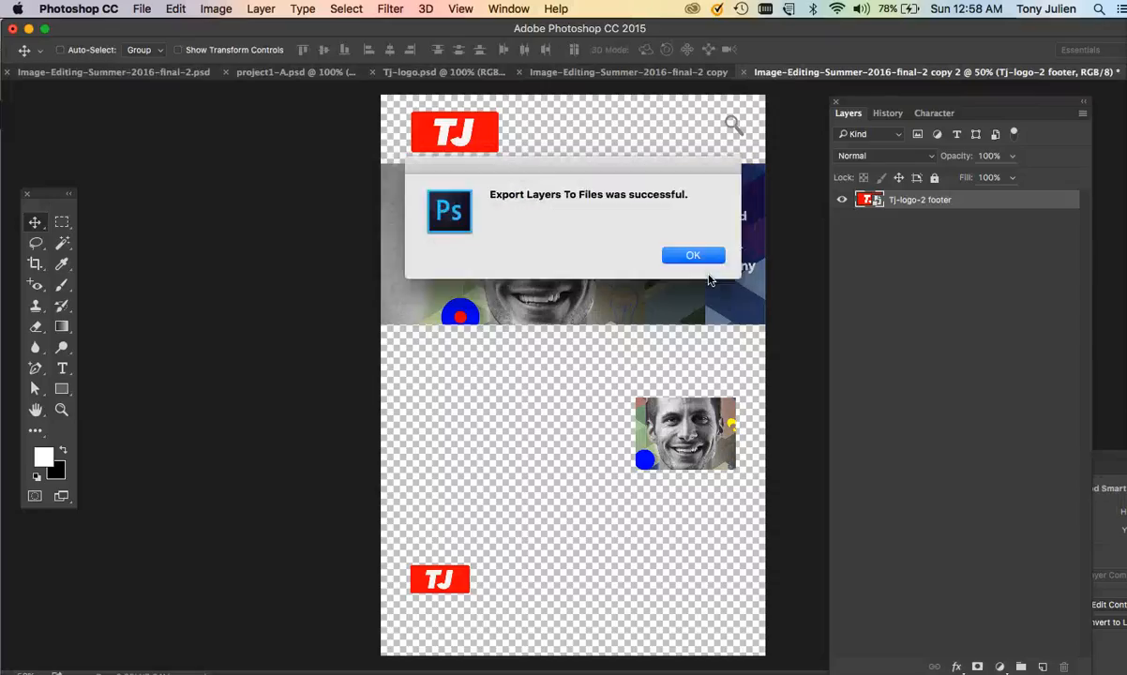
pyautogui.click(693, 259)
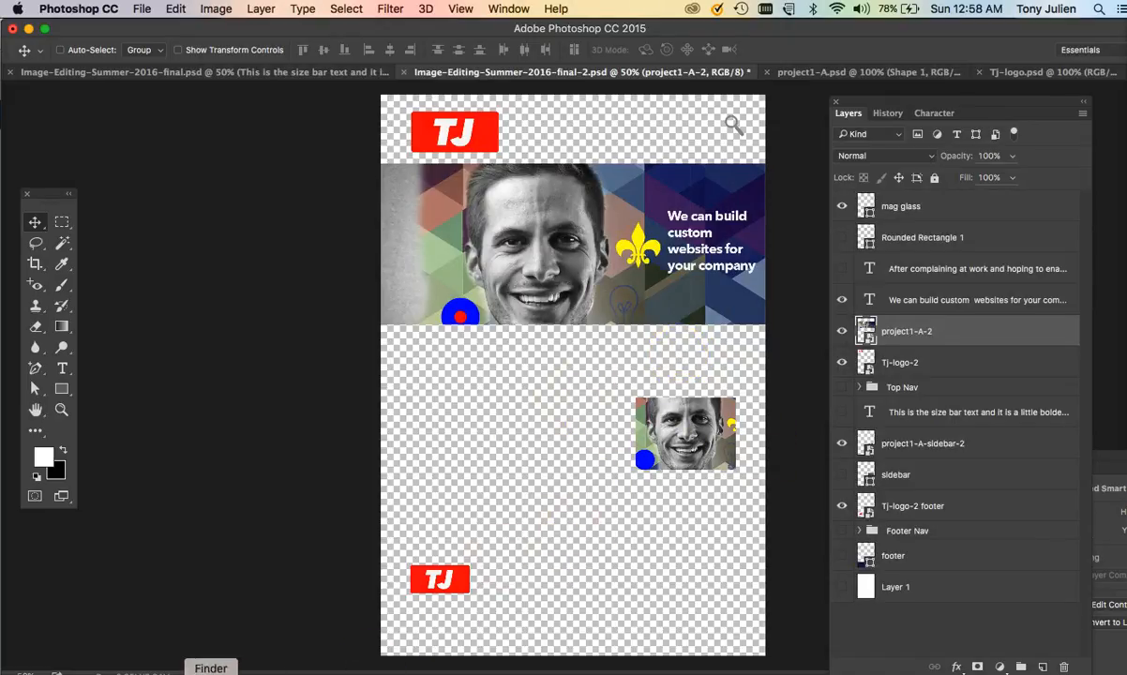
# - Switch to Finder, open the PNG-Assets-2 folder and widen the Name column to read the exported file names
pyautogui.click(222, 671)
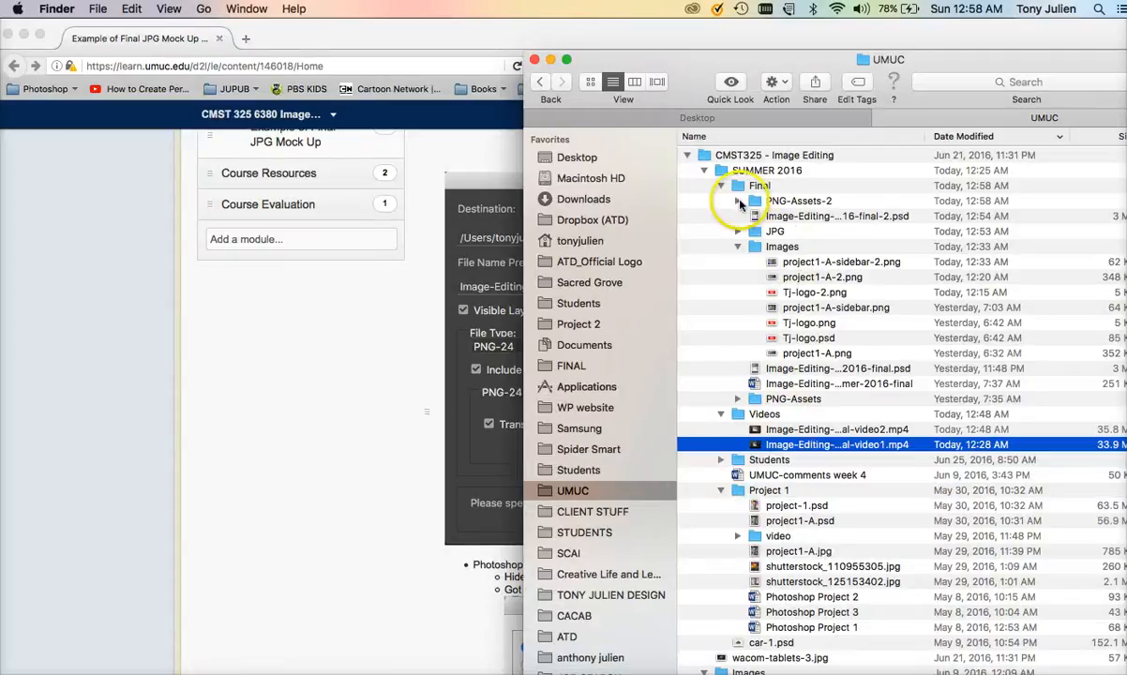
pyautogui.click(738, 201)
pyautogui.click(757, 201)
pyautogui.doubleClick(758, 202)
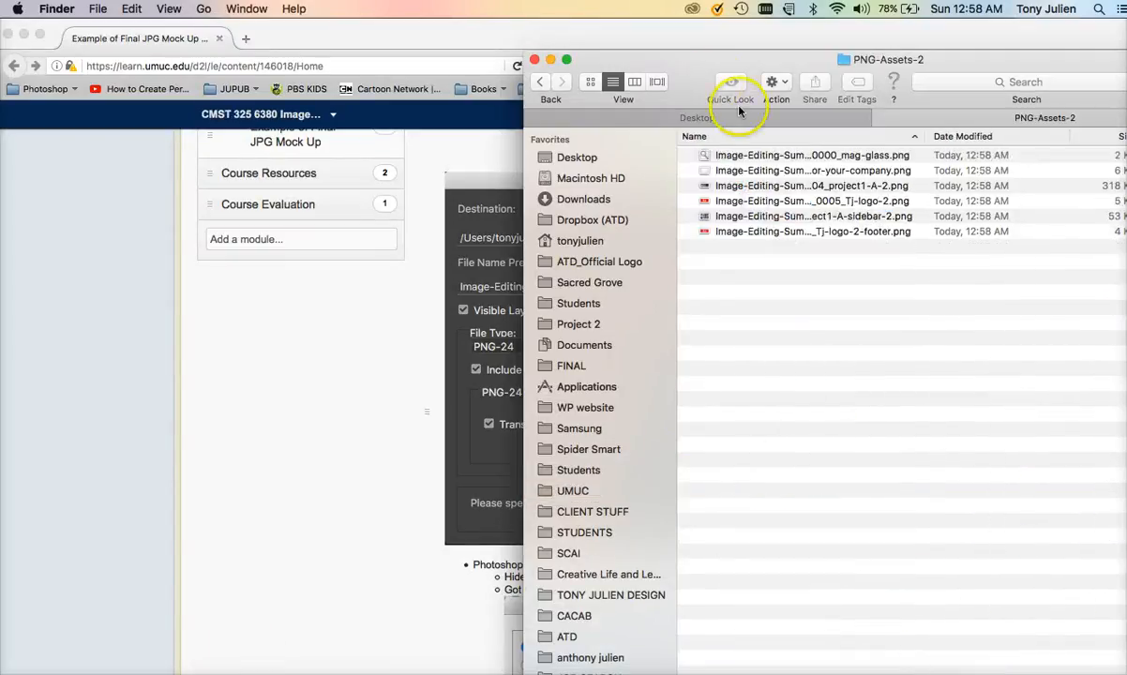
pyautogui.moveTo(704, 60); pyautogui.dragTo(582, 51)
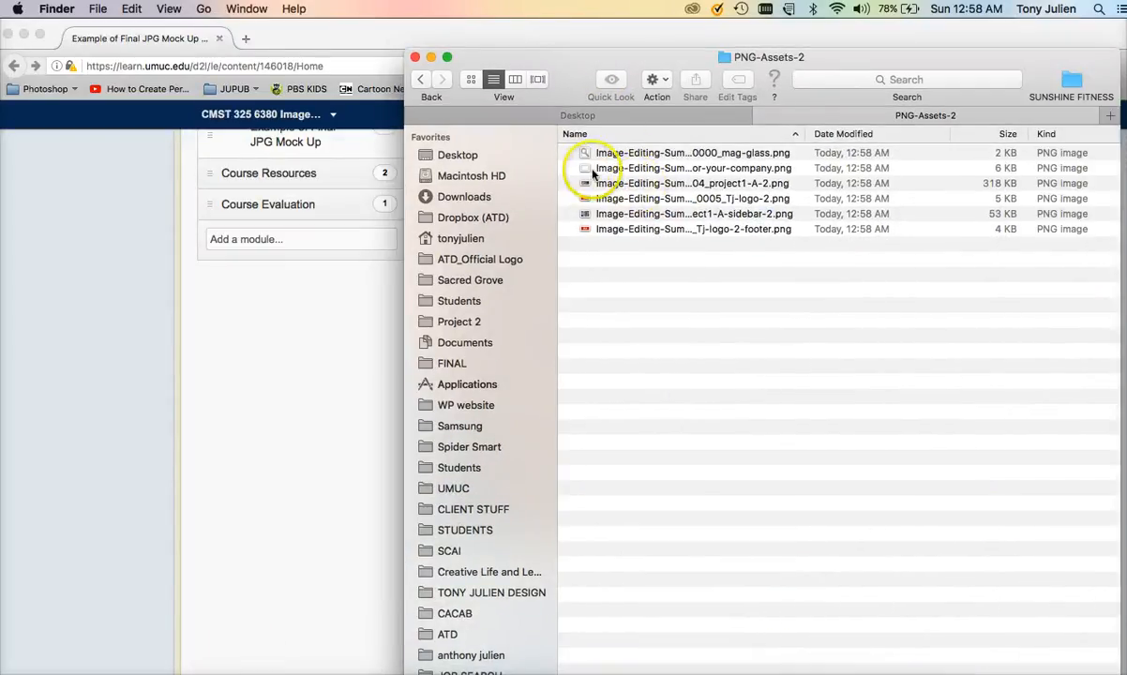
pyautogui.moveTo(556, 166); pyautogui.dragTo(418, 167)
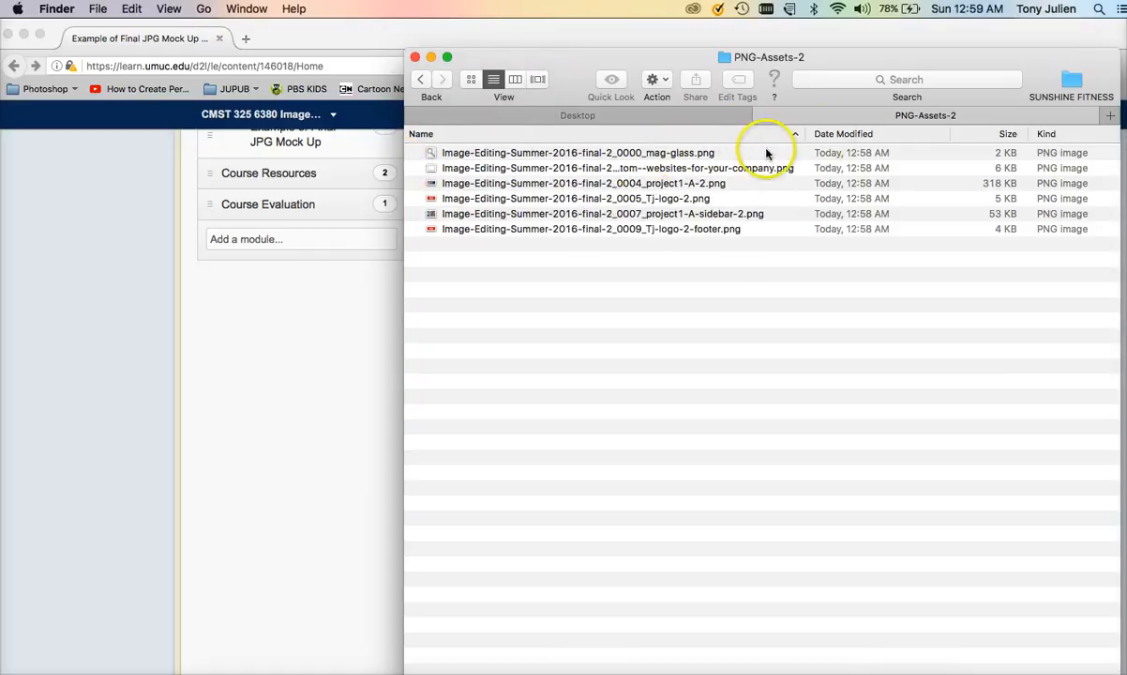
# - Preview each exported PNG in PNG-Assets-2, from the mag-glass image through to the Tj-logo-2-footer image
pyautogui.click(716, 154)
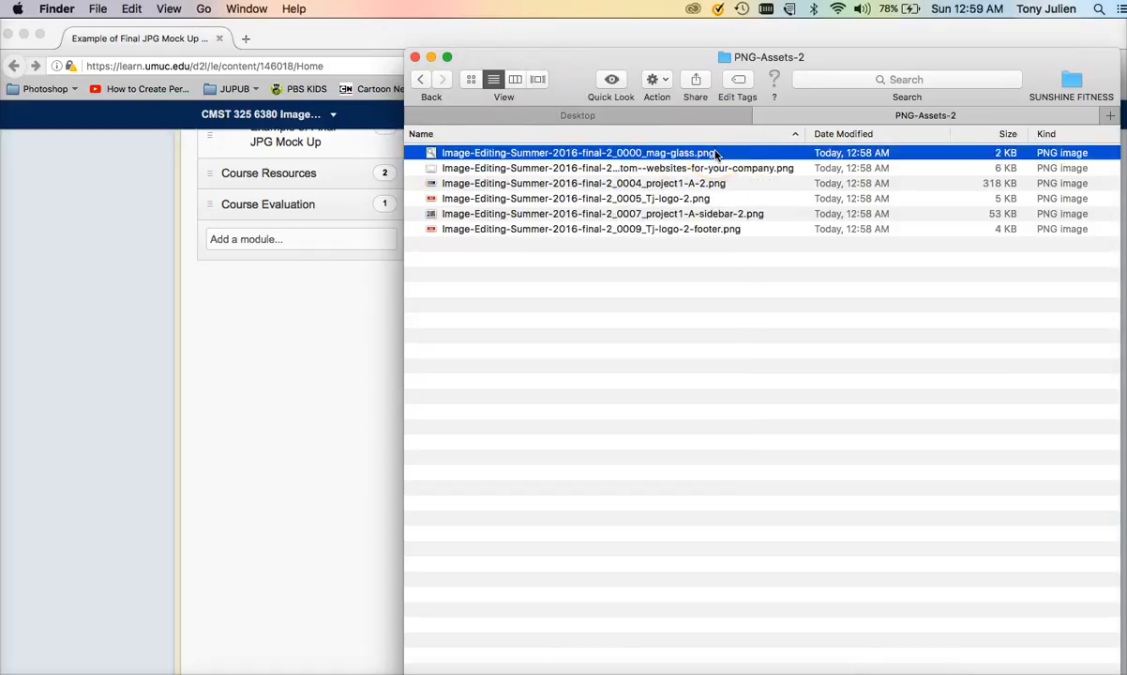
pyautogui.press('space')
pyautogui.press('Down')
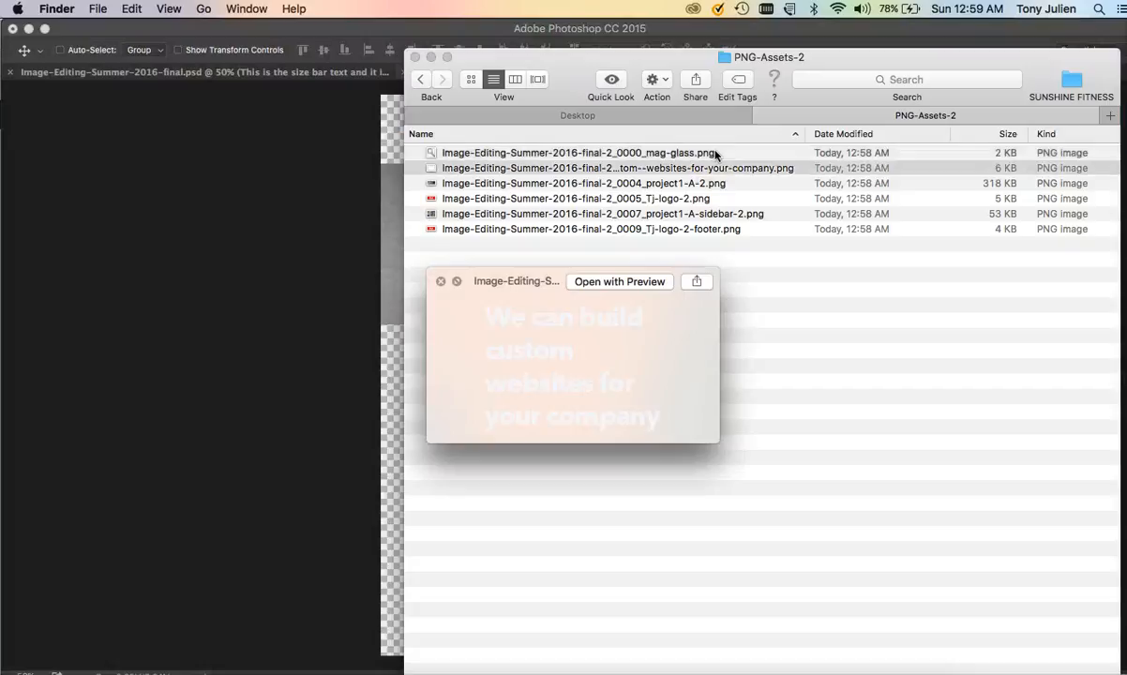
pyautogui.press('Down')
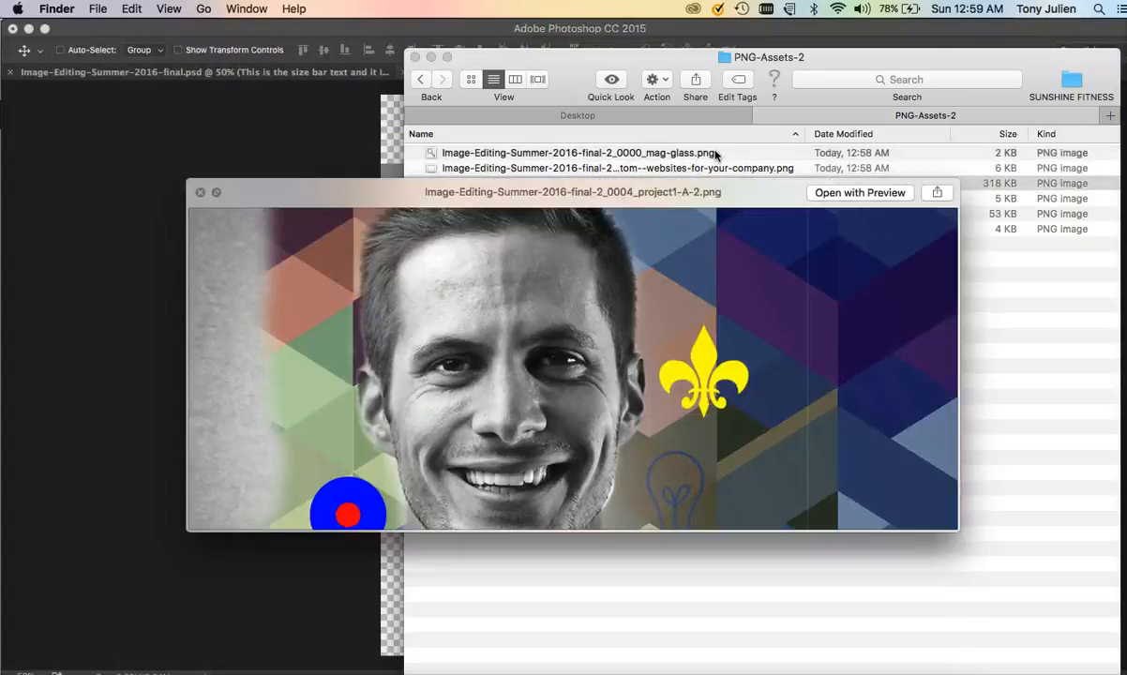
pyautogui.press('Down')
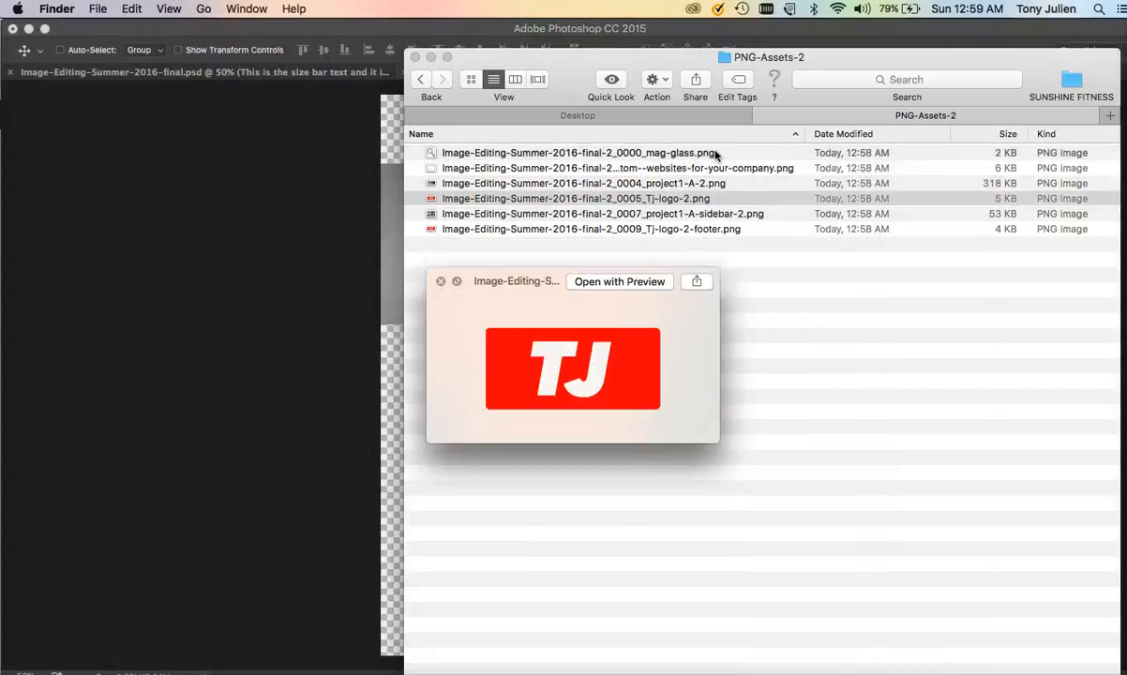
pyautogui.press('Down')
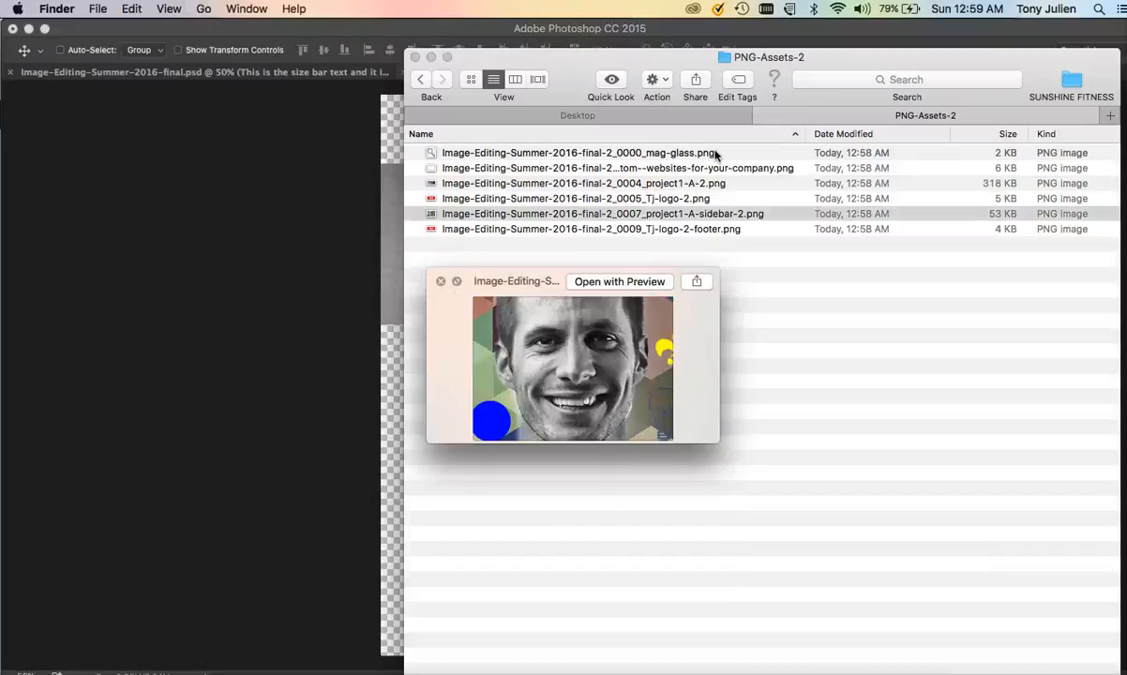
pyautogui.press('Down')
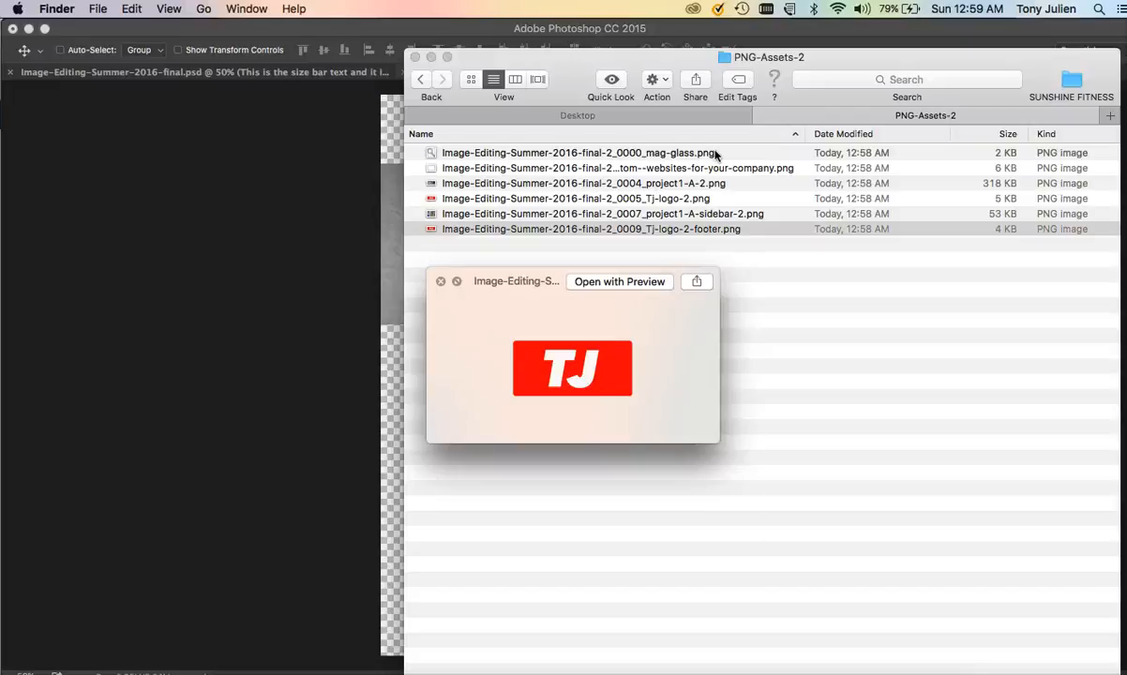
pyautogui.press('space')
# - Go back to the UMUC folder, expand the JPG folder and preview Image-Editing-Summer-2016-final-2.jpg
pyautogui.click(421, 80)
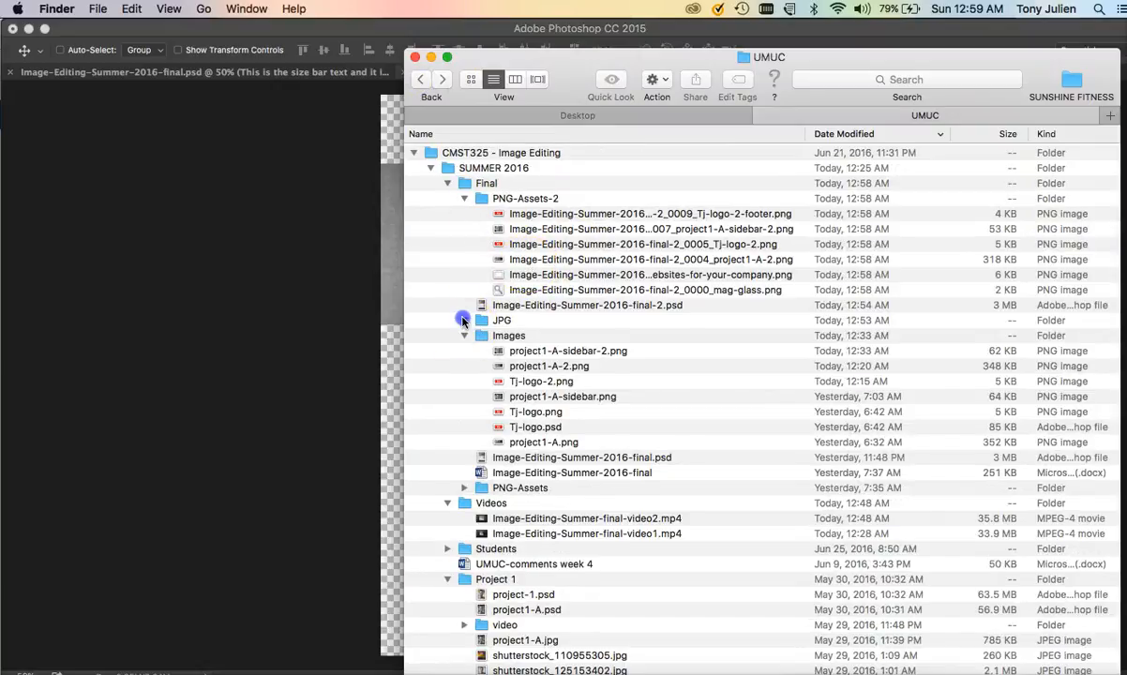
pyautogui.click(463, 321)
pyautogui.click(525, 337)
pyautogui.press('space')
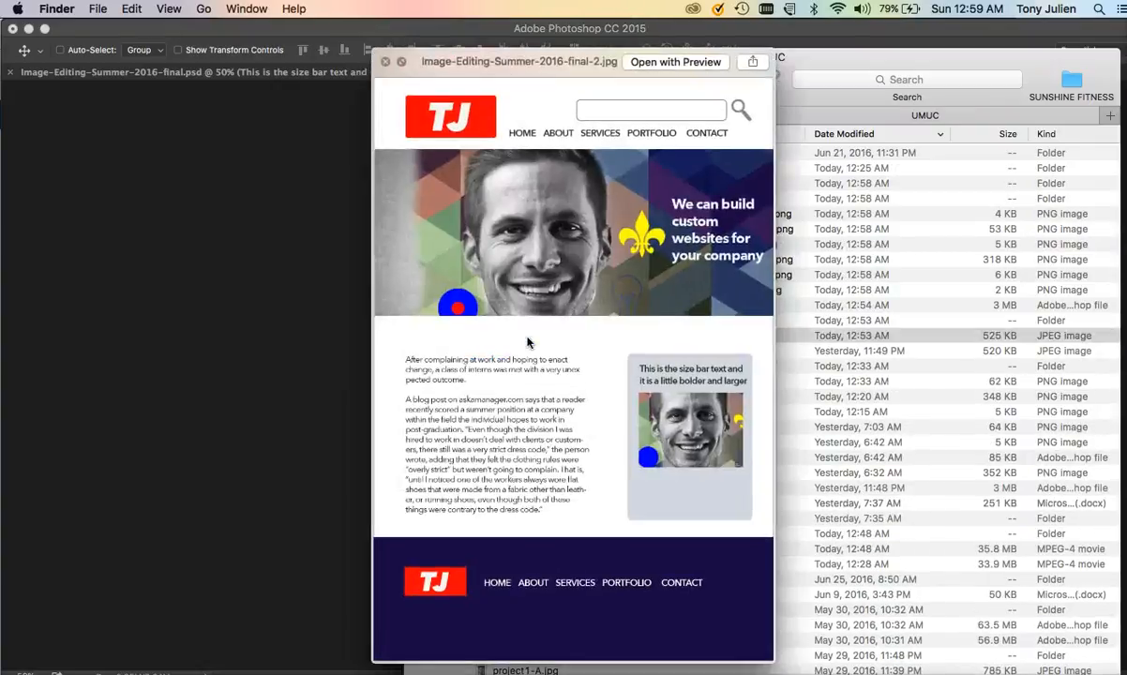
# - Switch to Photoshop CS6, hide every layer in Image-Editing-Summer-2016-final-2.psd except mag glass, and select the mag glass layer
pyautogui.click(327, 478)
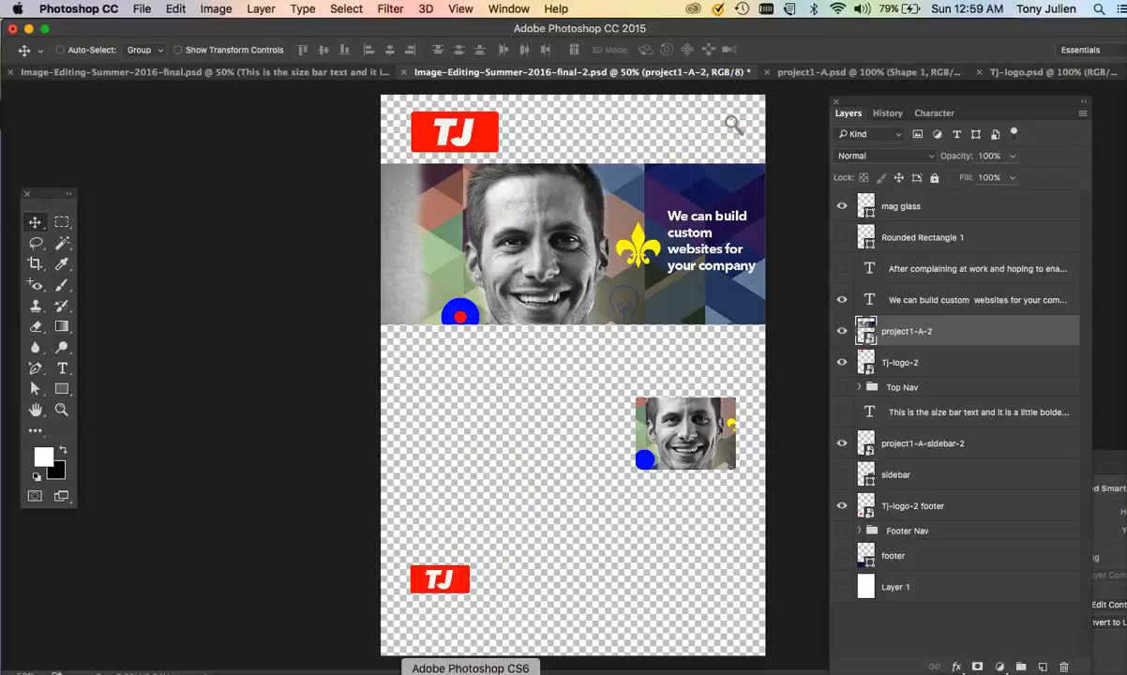
pyautogui.click(470, 674)
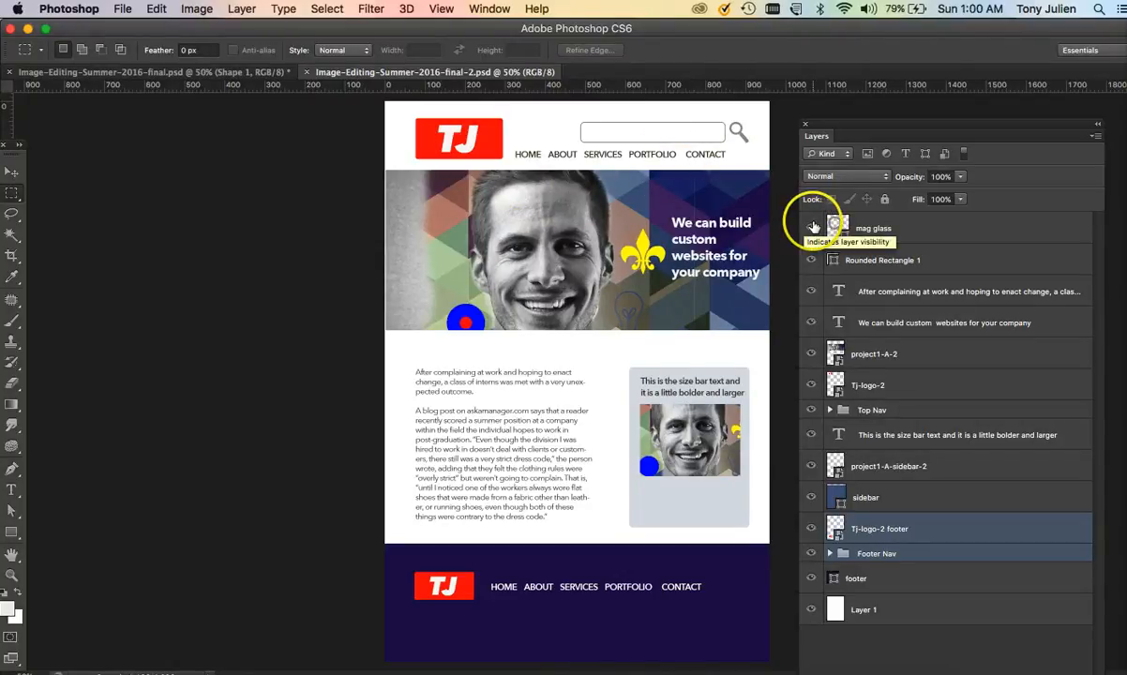
pyautogui.moveTo(812, 228); pyautogui.dragTo(812, 621)
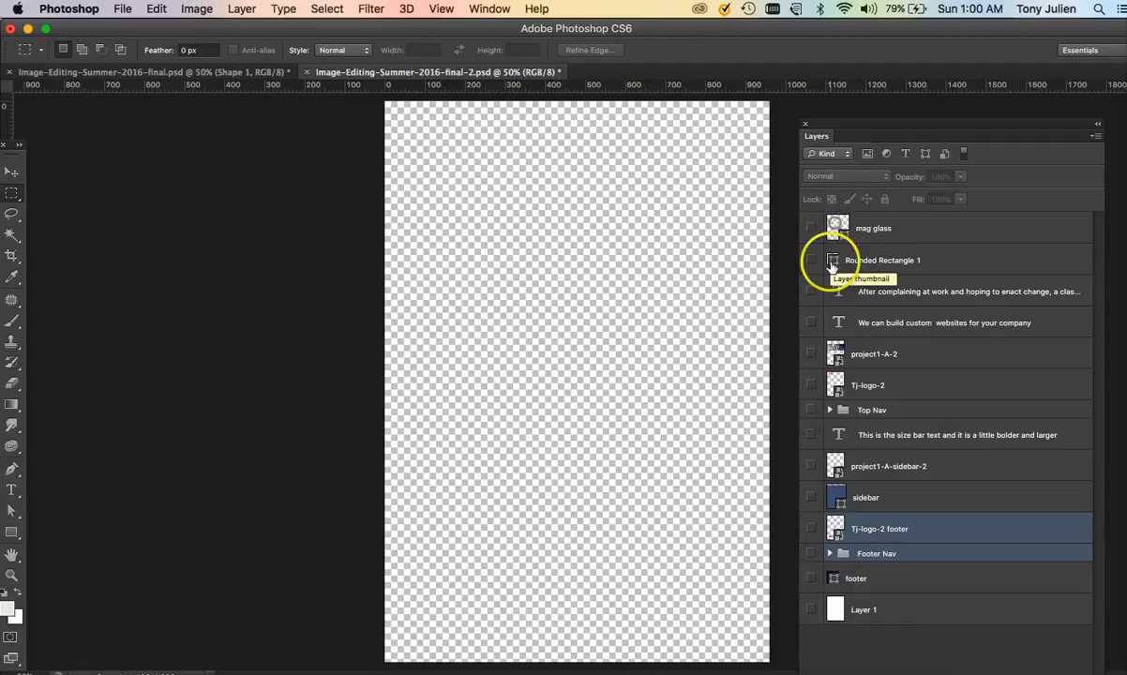
pyautogui.click(813, 228)
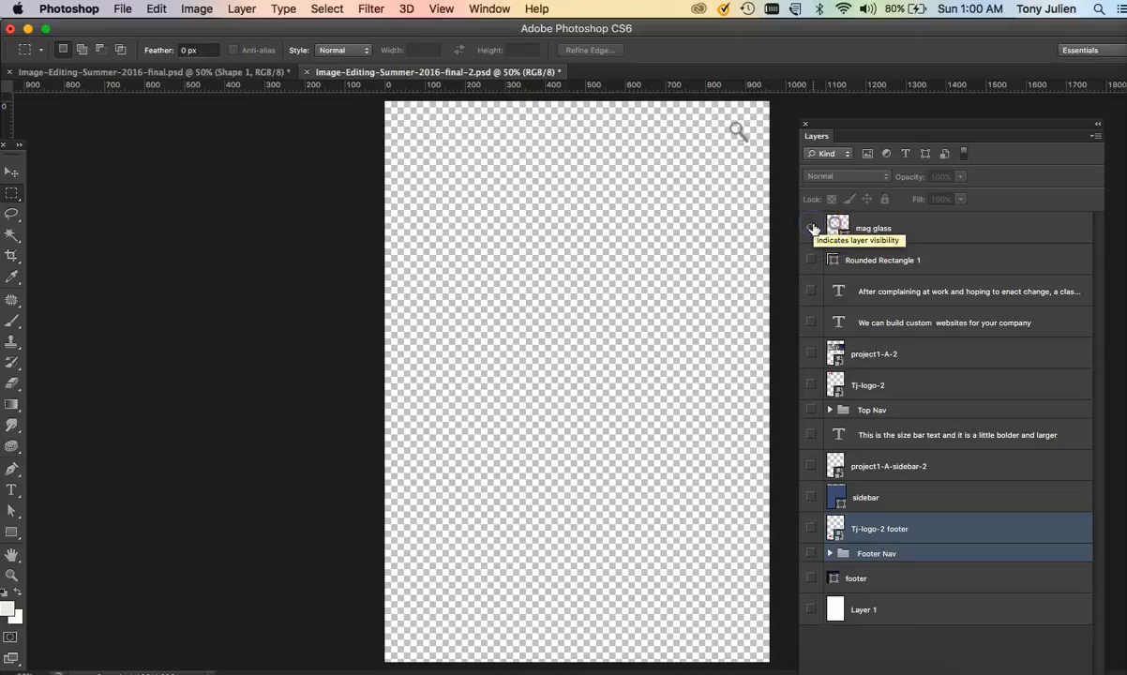
pyautogui.click(921, 232)
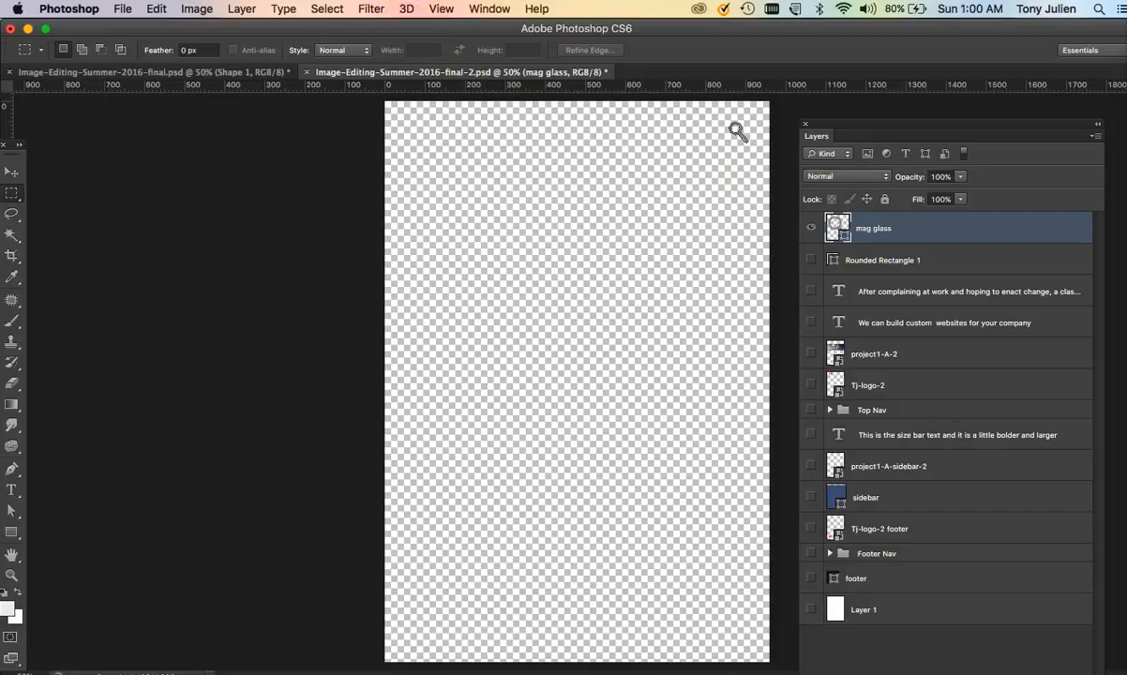
# - Trim the canvas to the mag glass layer based on transparent pixels, on all four sides
pyautogui.click(196, 9)
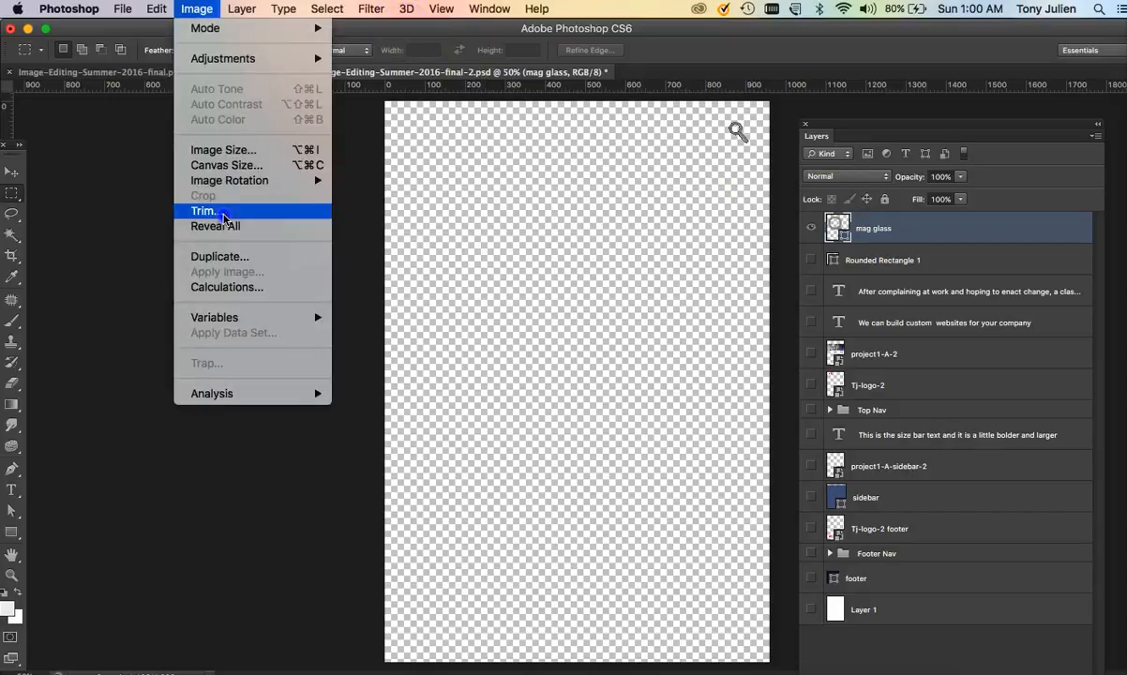
pyautogui.click(223, 211)
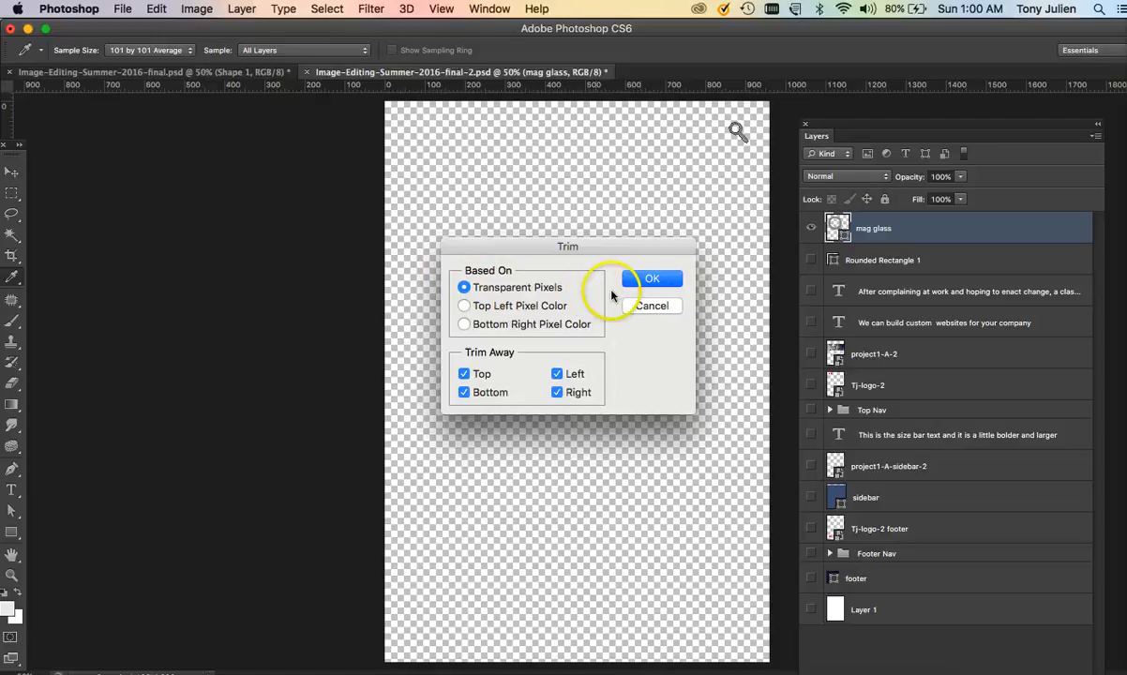
pyautogui.click(654, 287)
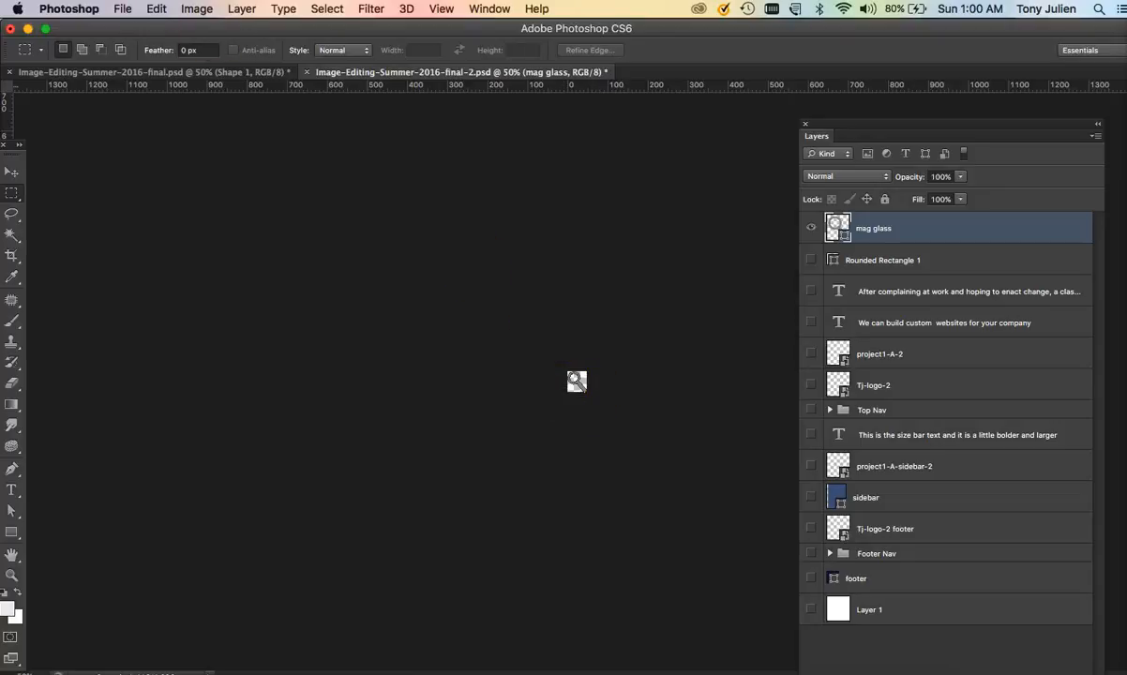
# - Start a Save for Web export as PNG-24 with transparency and create a CS6 folder inside PNG-Assets-2 for it
pyautogui.press('super+alt+shift+s')
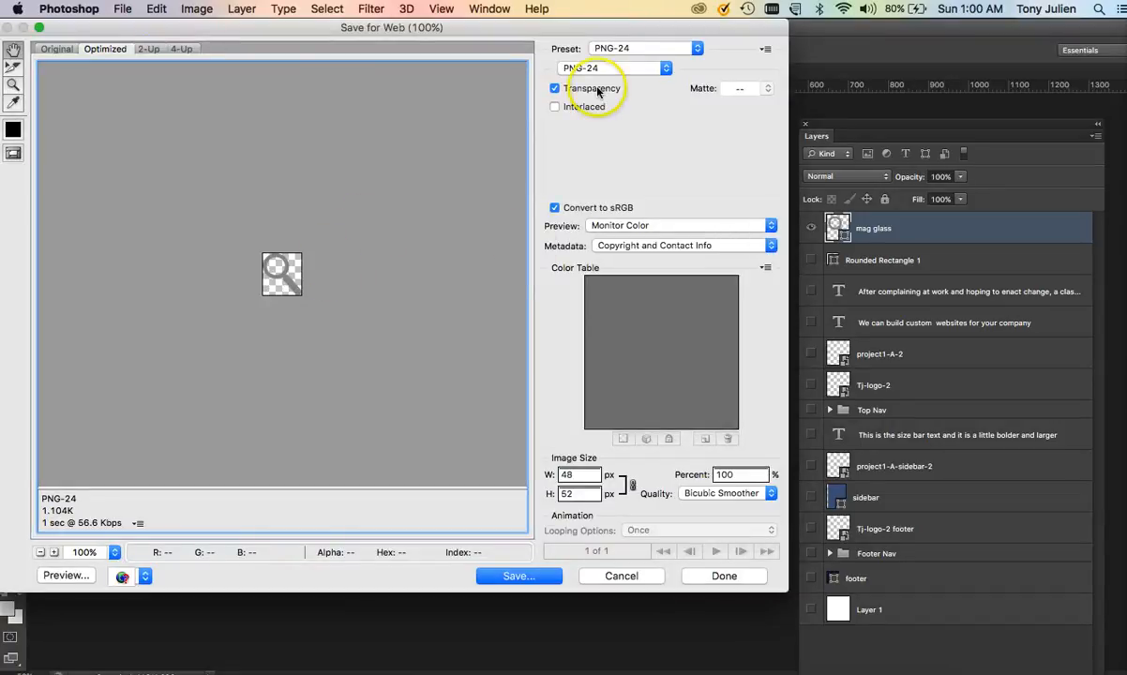
pyautogui.click(523, 577)
pyautogui.click(527, 580)
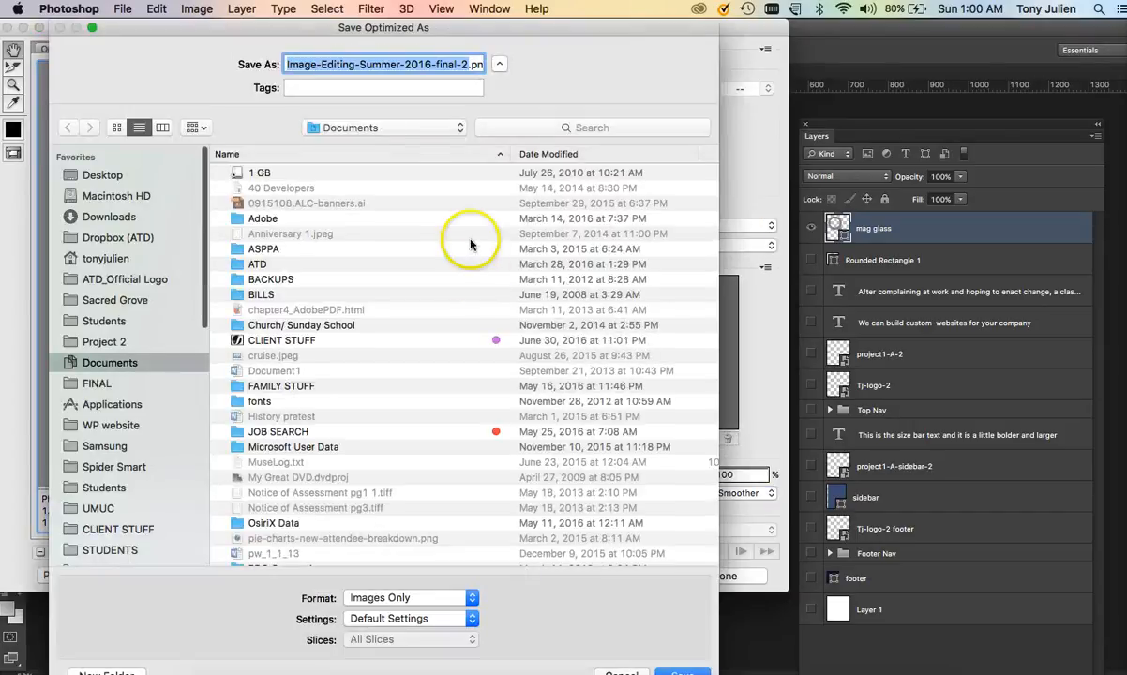
pyautogui.click(382, 128)
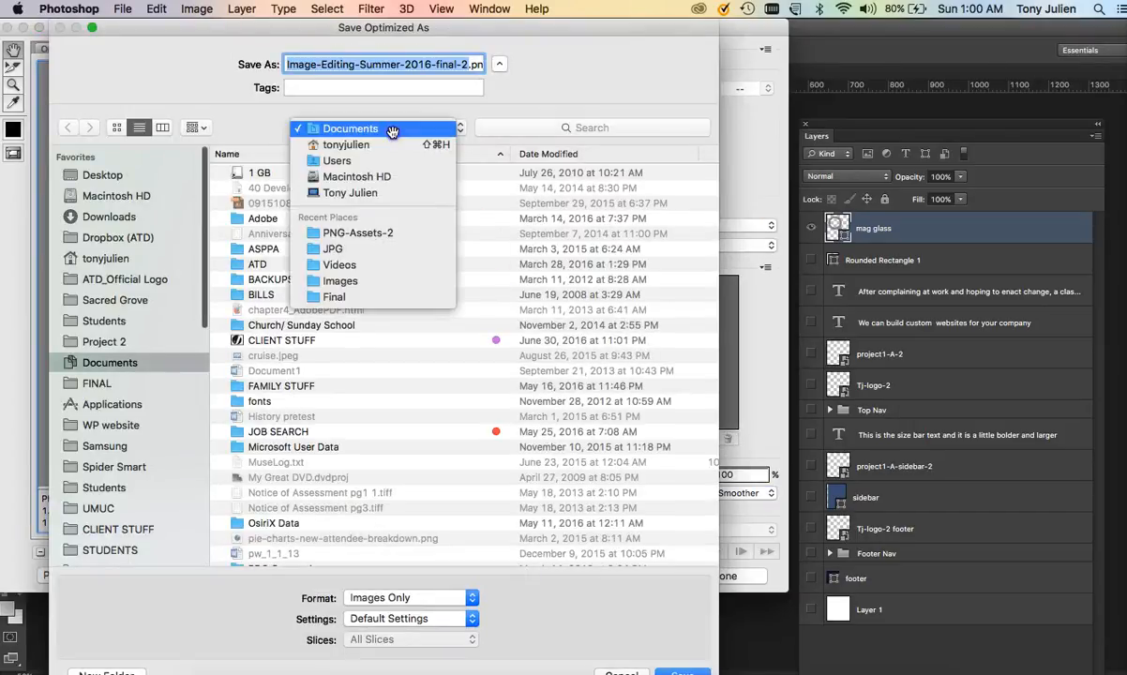
pyautogui.click(366, 232)
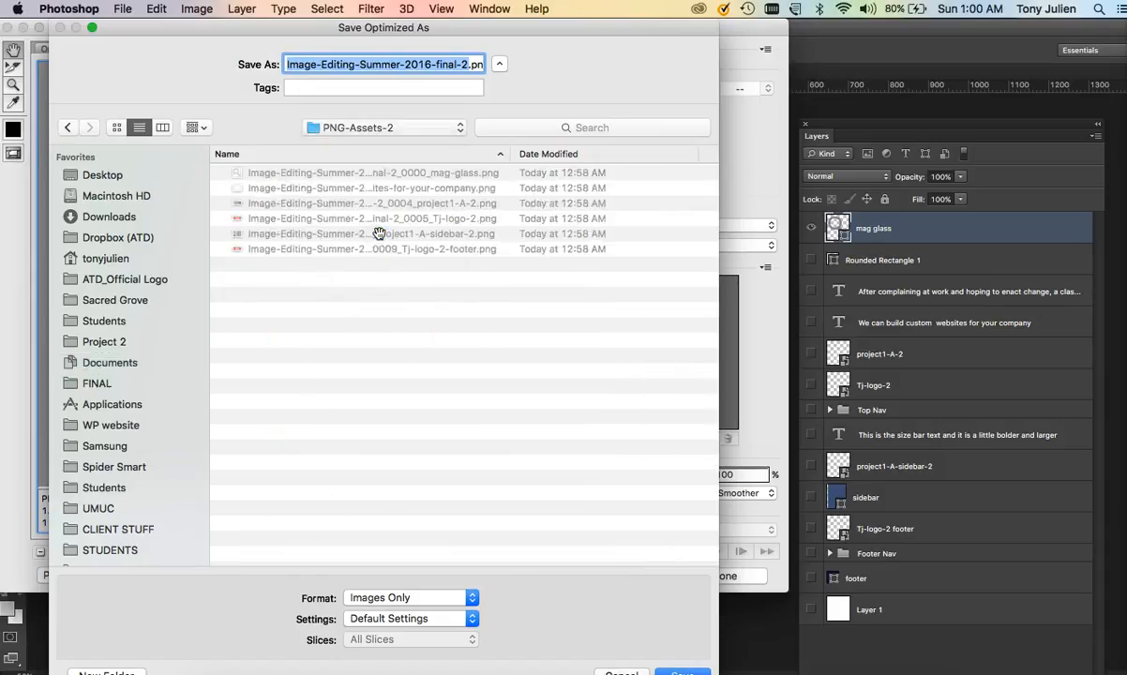
pyautogui.click(106, 672)
pyautogui.write('CS6')
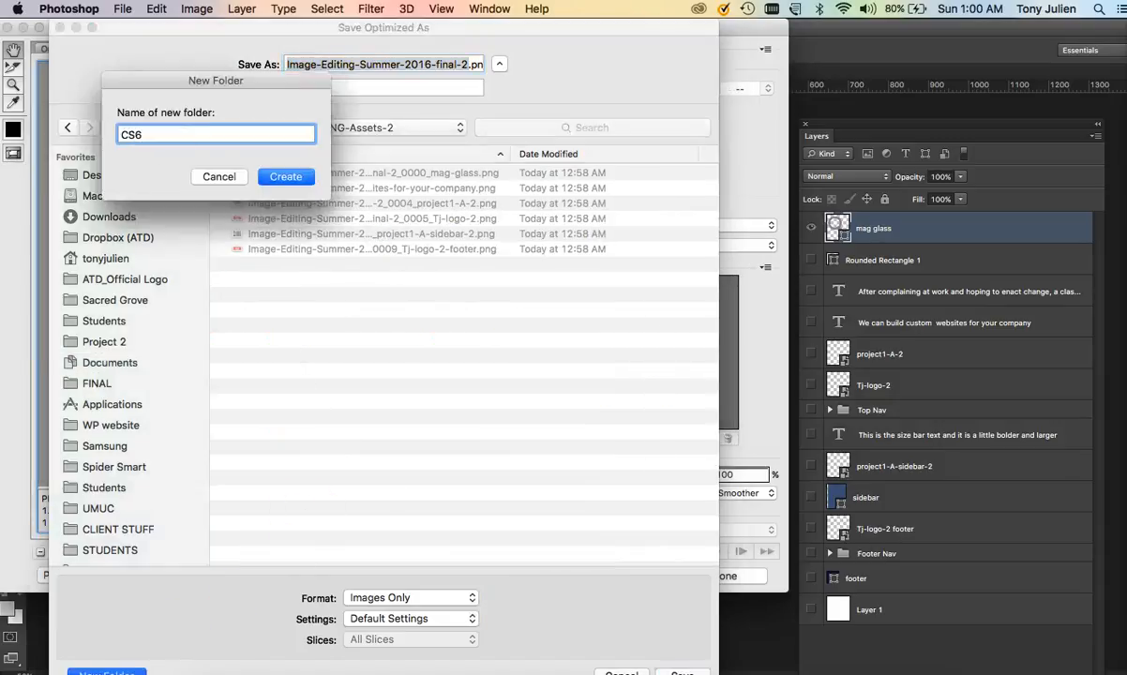
pyautogui.press('Return')
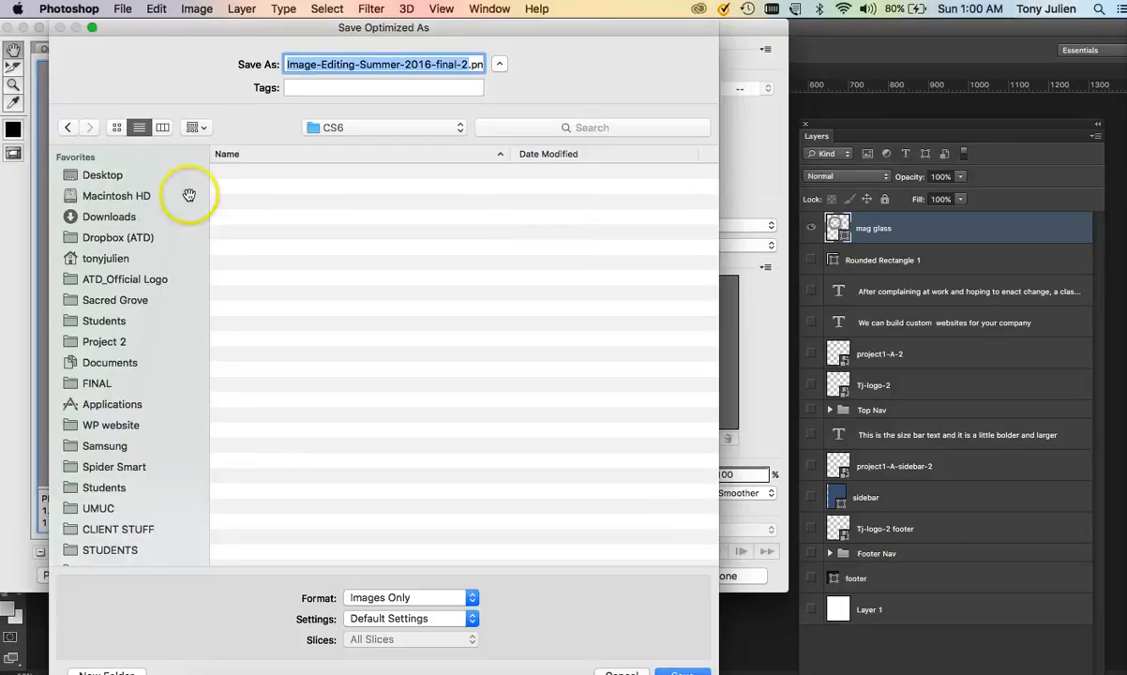
# - Name the export Image-Editing-Summer-2016-final-Mag-glass.png and save it in the CS6 folder
pyautogui.moveTo(317, 31); pyautogui.dragTo(565, 26)
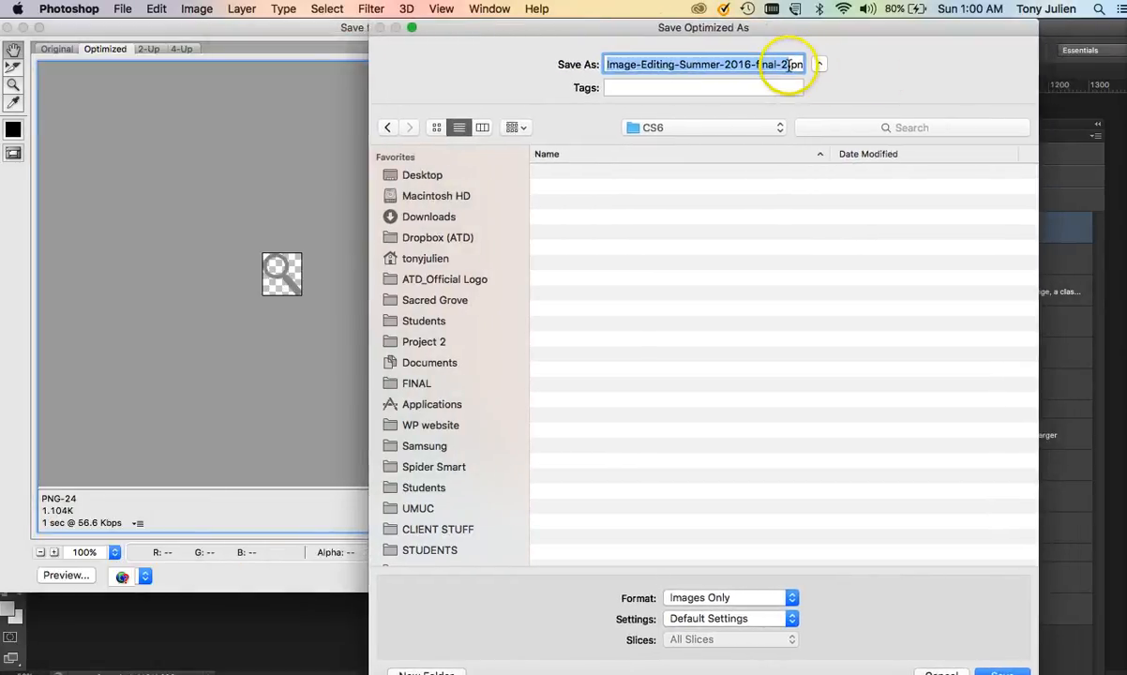
pyautogui.click(787, 69)
pyautogui.press('BackSpace')
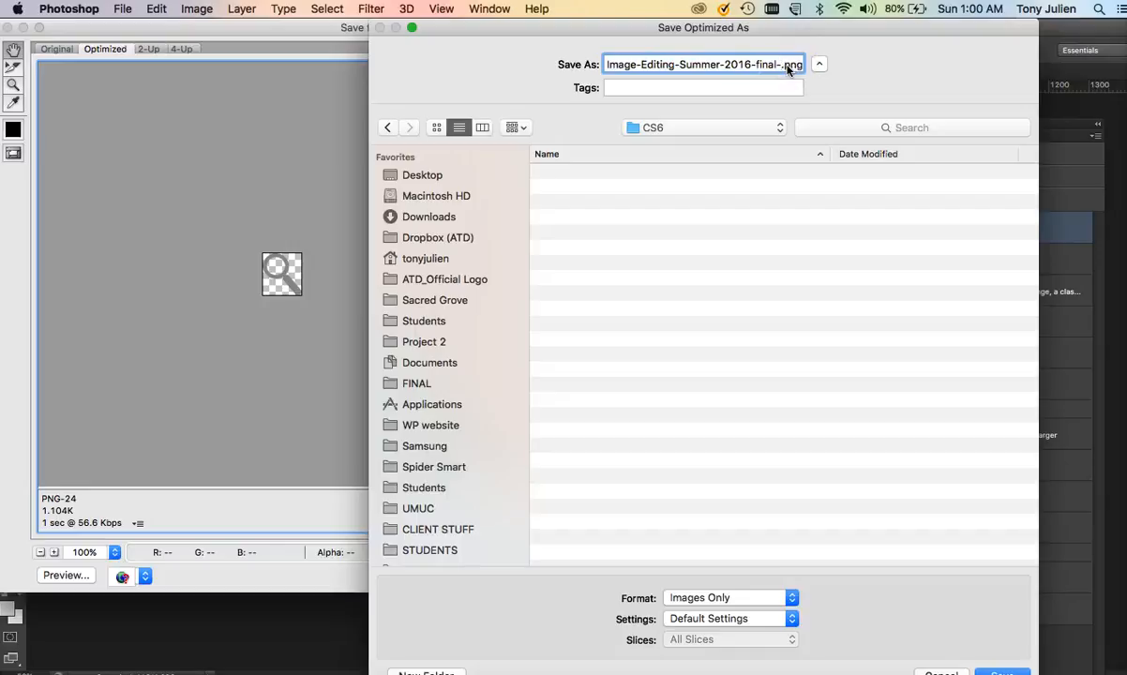
pyautogui.write('Mag-c')
pyautogui.write('la')
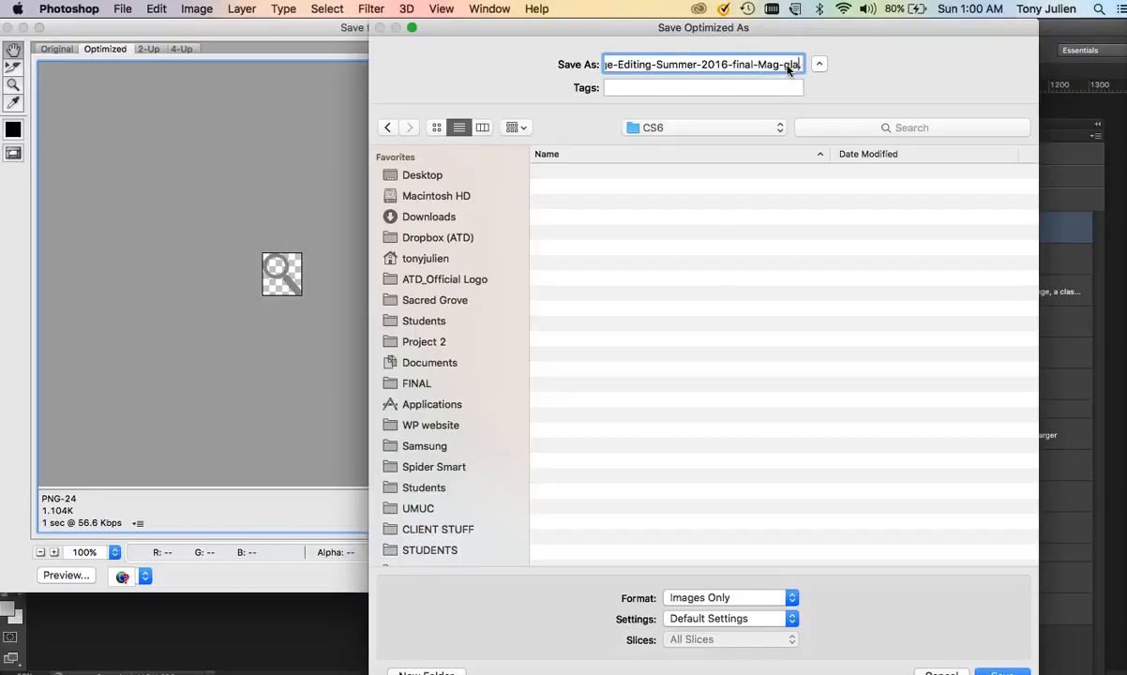
pyautogui.write('ss.png')
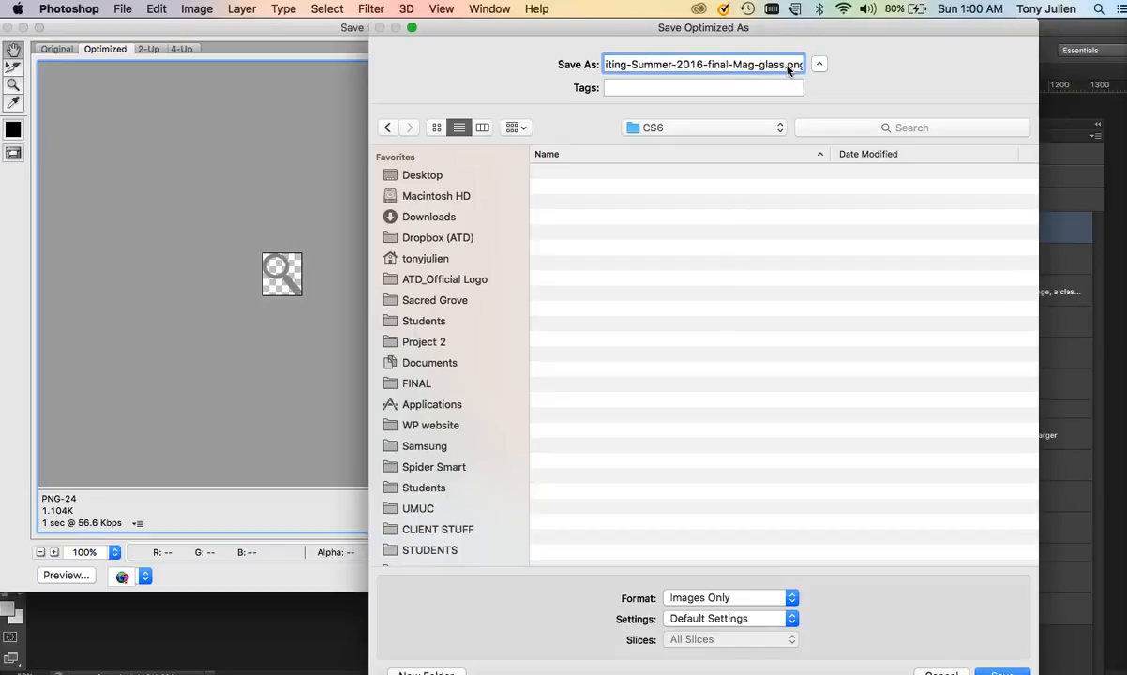
pyautogui.press('Return')
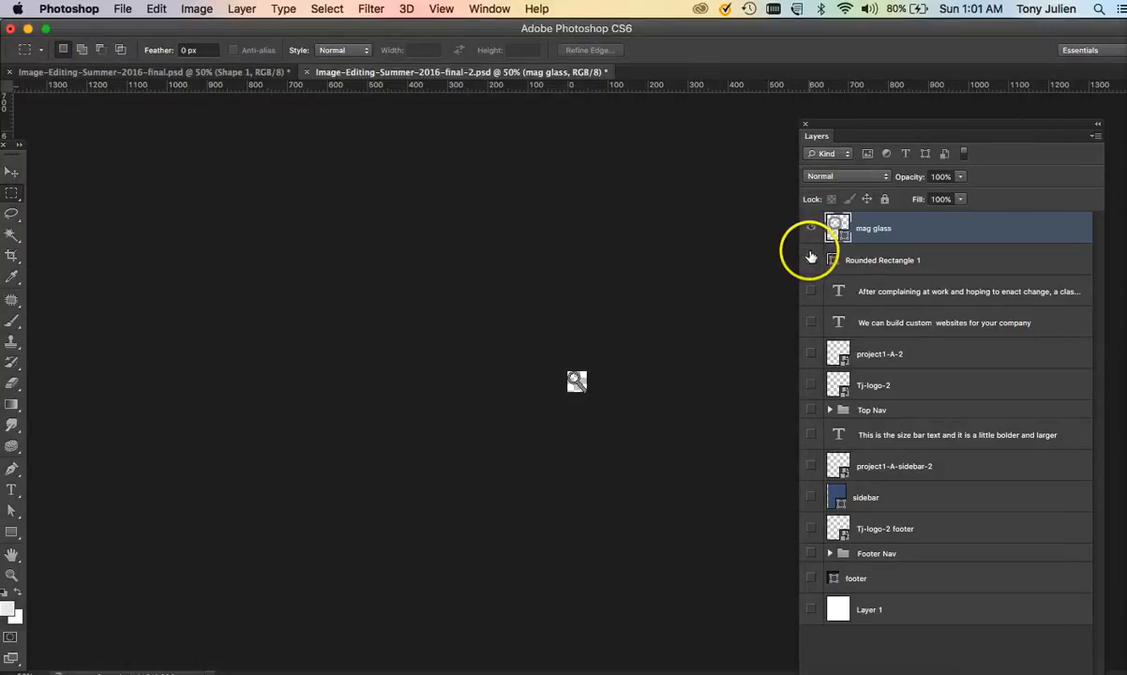
# - Show the document history, arrange it beside the layer list and revert the document to its opening snapshot
pyautogui.click(489, 8)
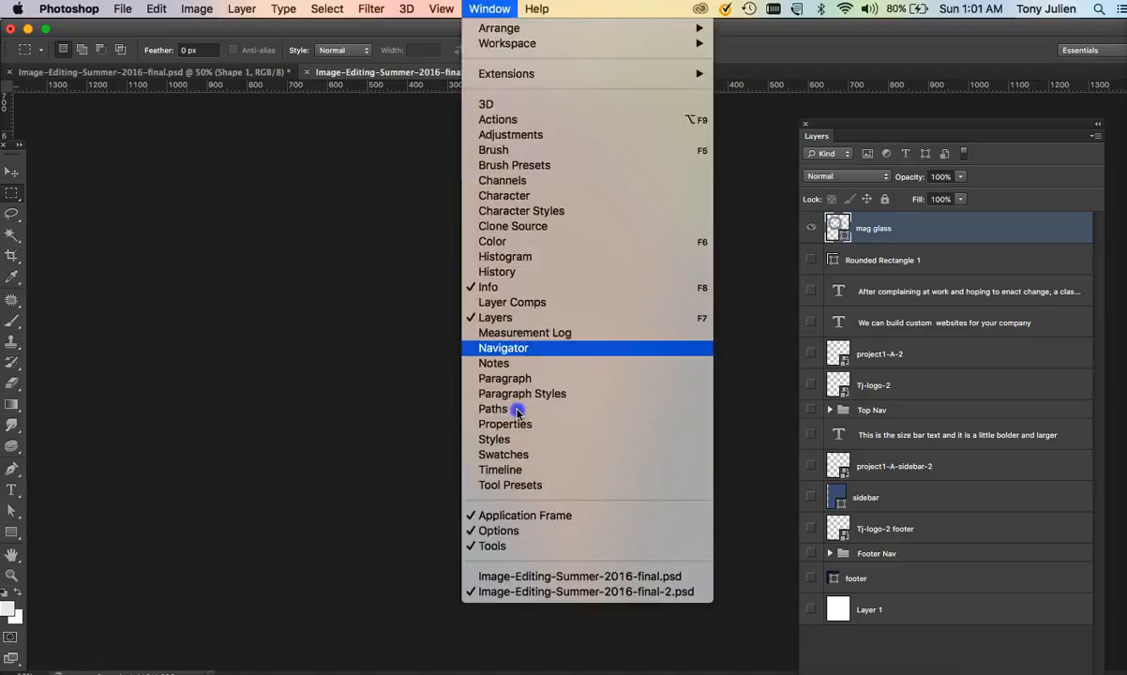
pyautogui.click(497, 272)
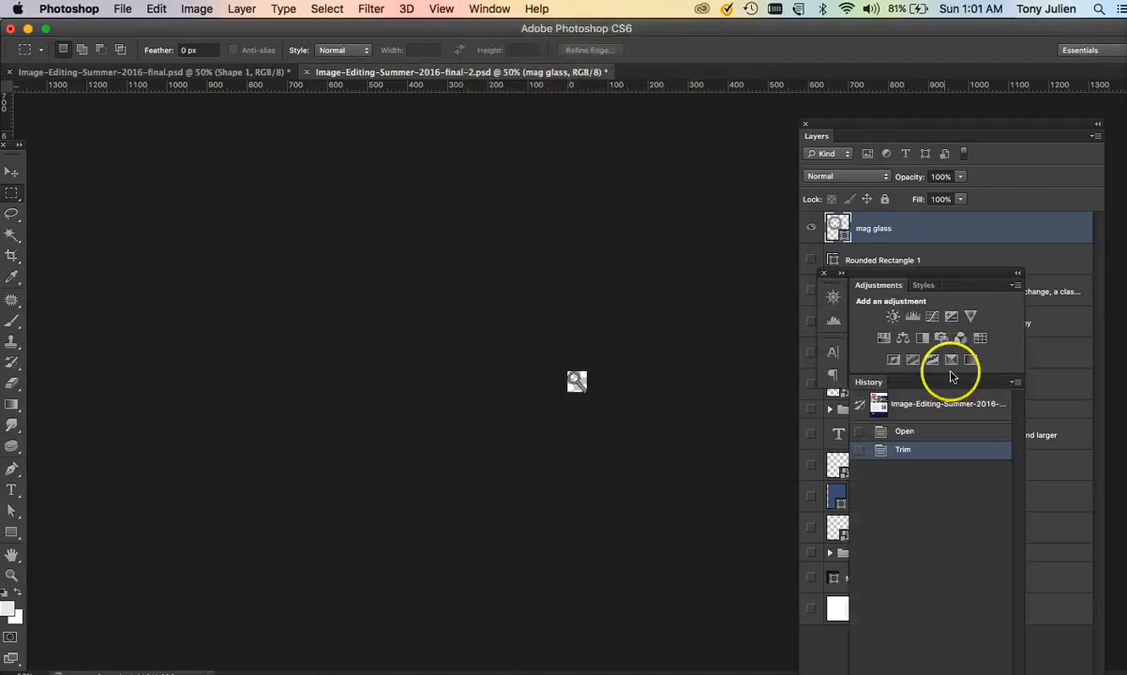
pyautogui.click(916, 409)
pyautogui.click(905, 448)
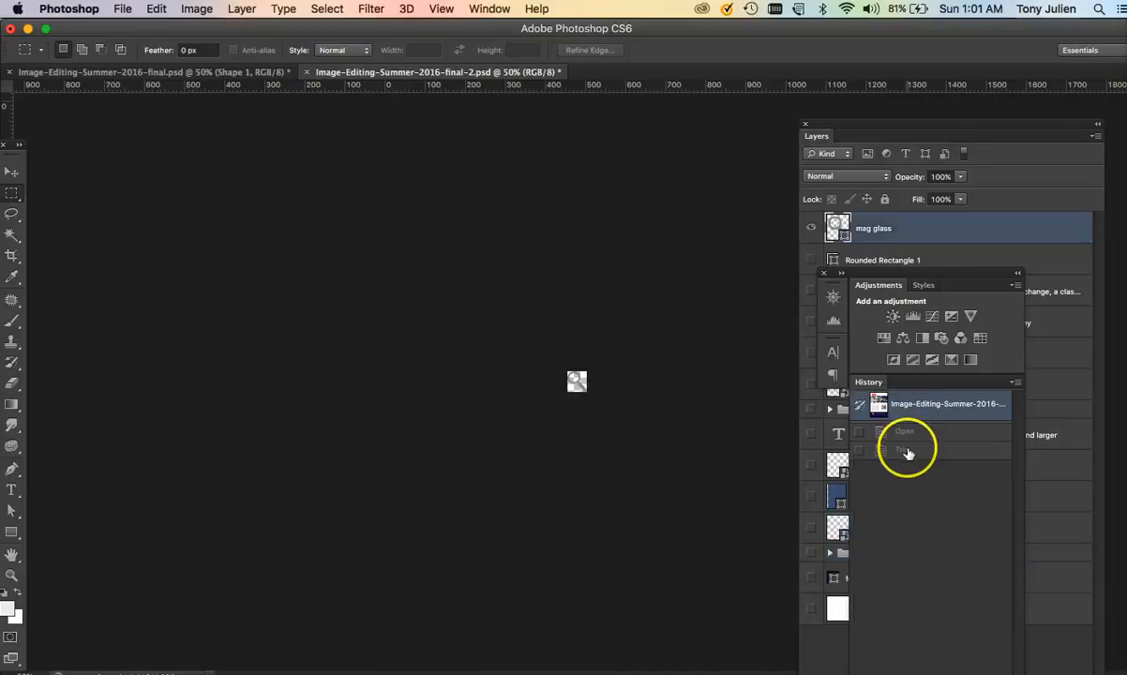
pyautogui.click(811, 260)
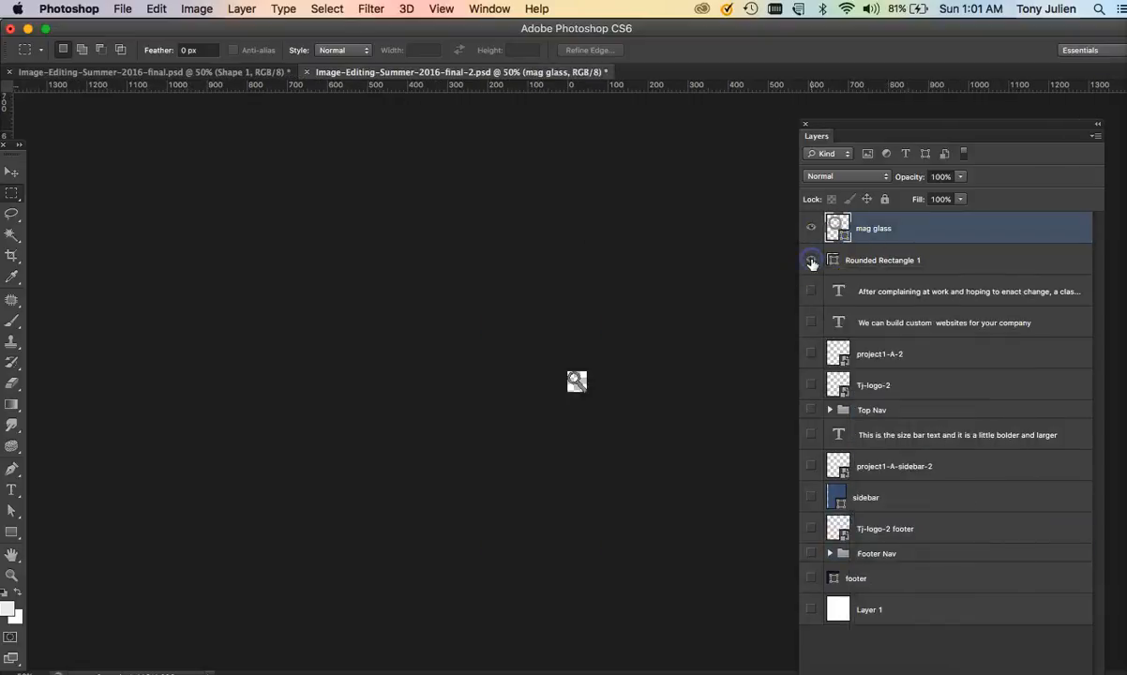
pyautogui.moveTo(885, 131); pyautogui.dragTo(978, 117)
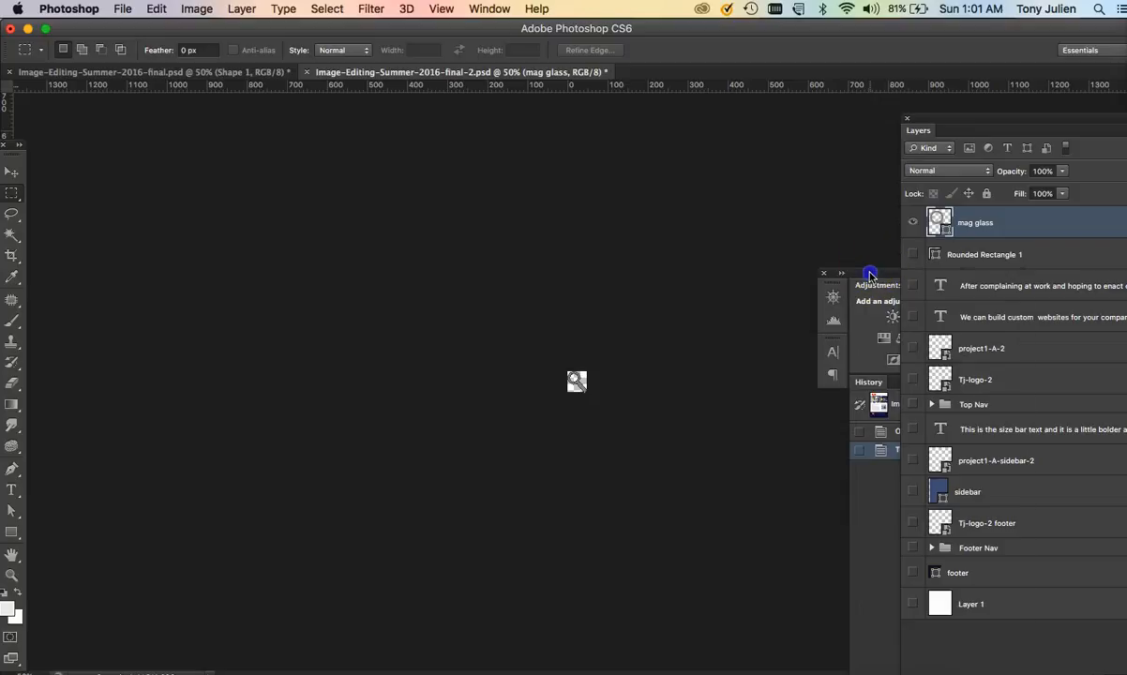
pyautogui.moveTo(868, 273); pyautogui.dragTo(774, 123)
pyautogui.click(821, 268)
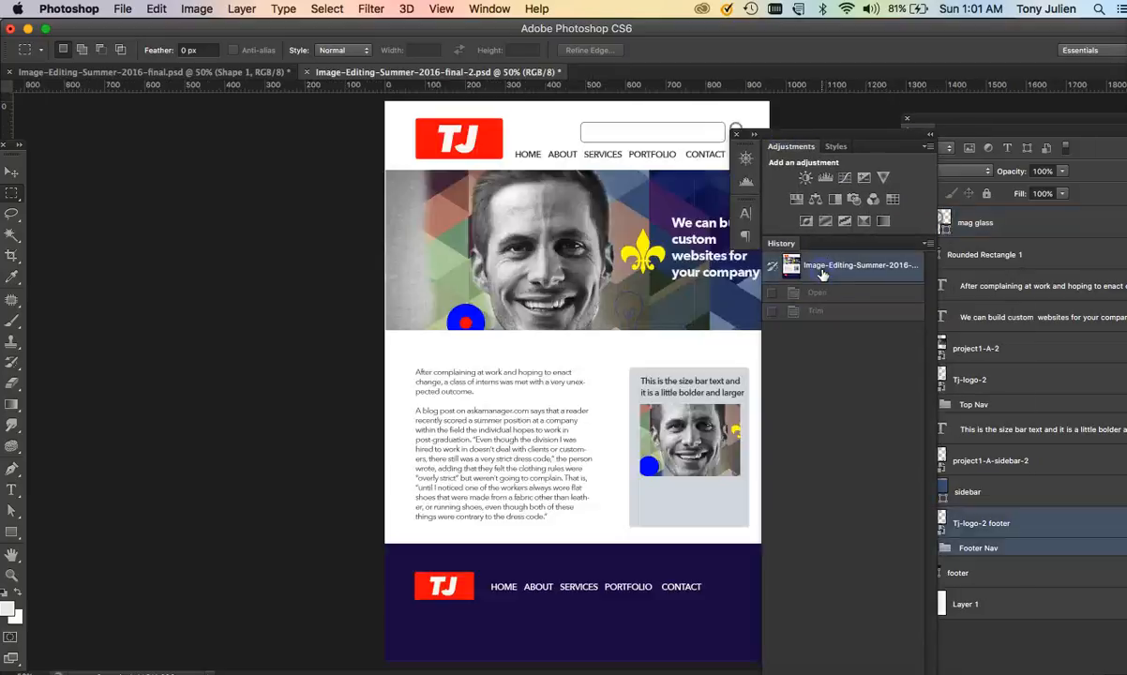
pyautogui.moveTo(841, 138); pyautogui.dragTo(783, 127)
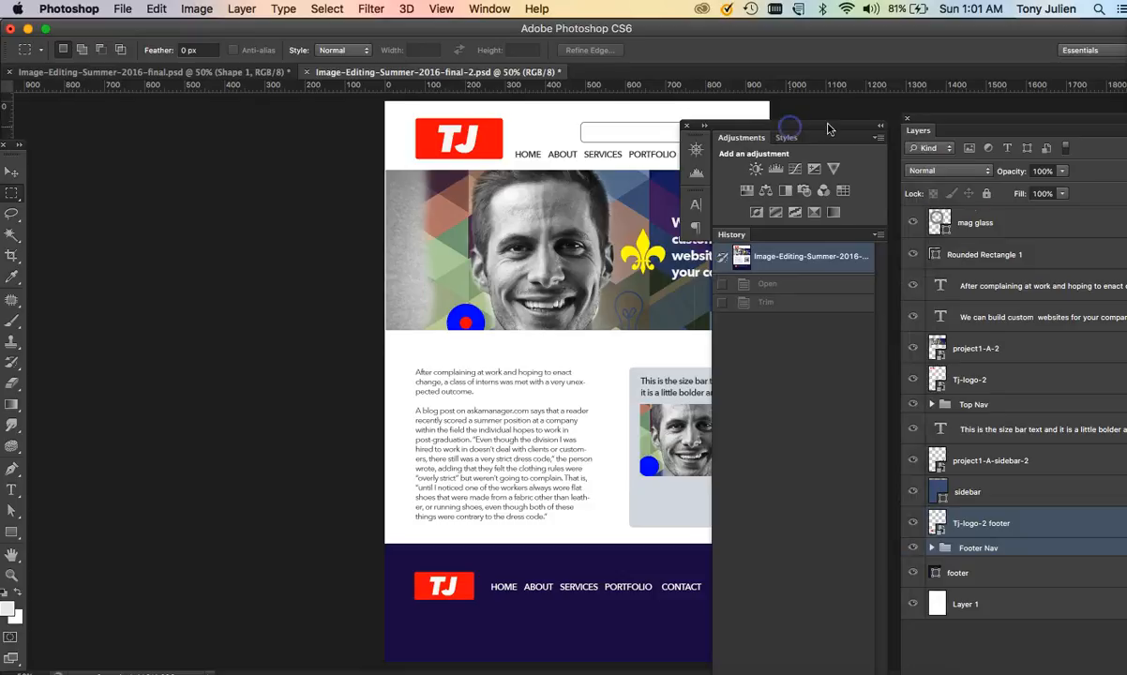
# - Hide every layer from mag glass down to Layer 1 and show only project1-A-2
pyautogui.moveTo(914, 226); pyautogui.dragTo(924, 609)
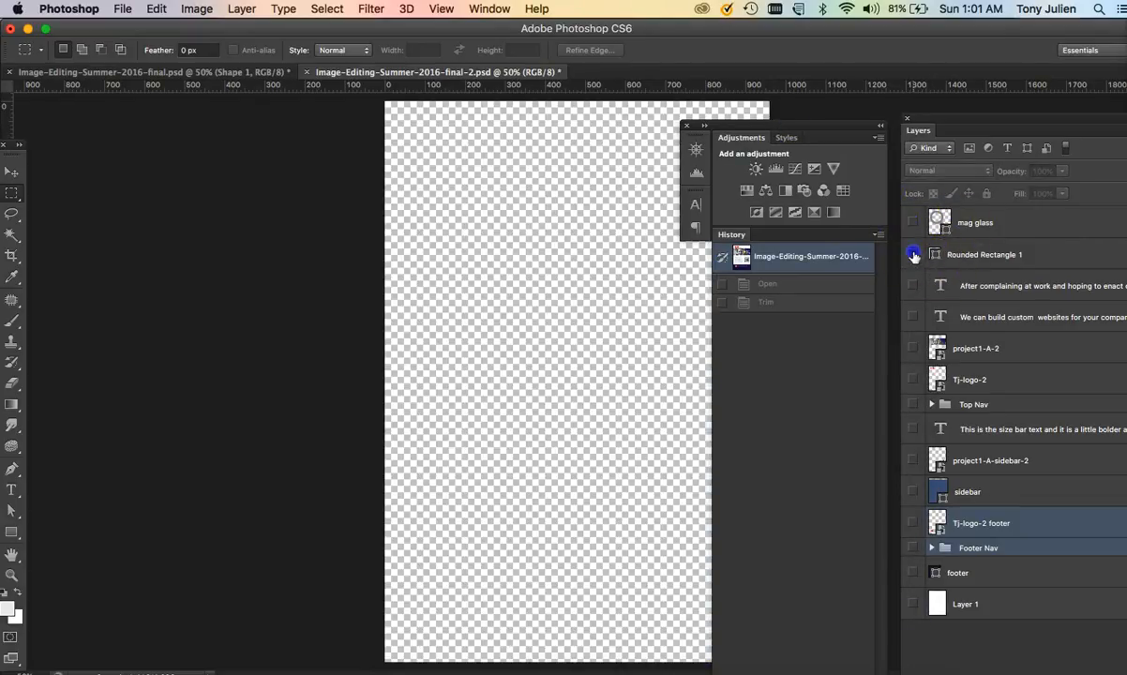
pyautogui.click(913, 286)
pyautogui.click(913, 286)
pyautogui.click(912, 348)
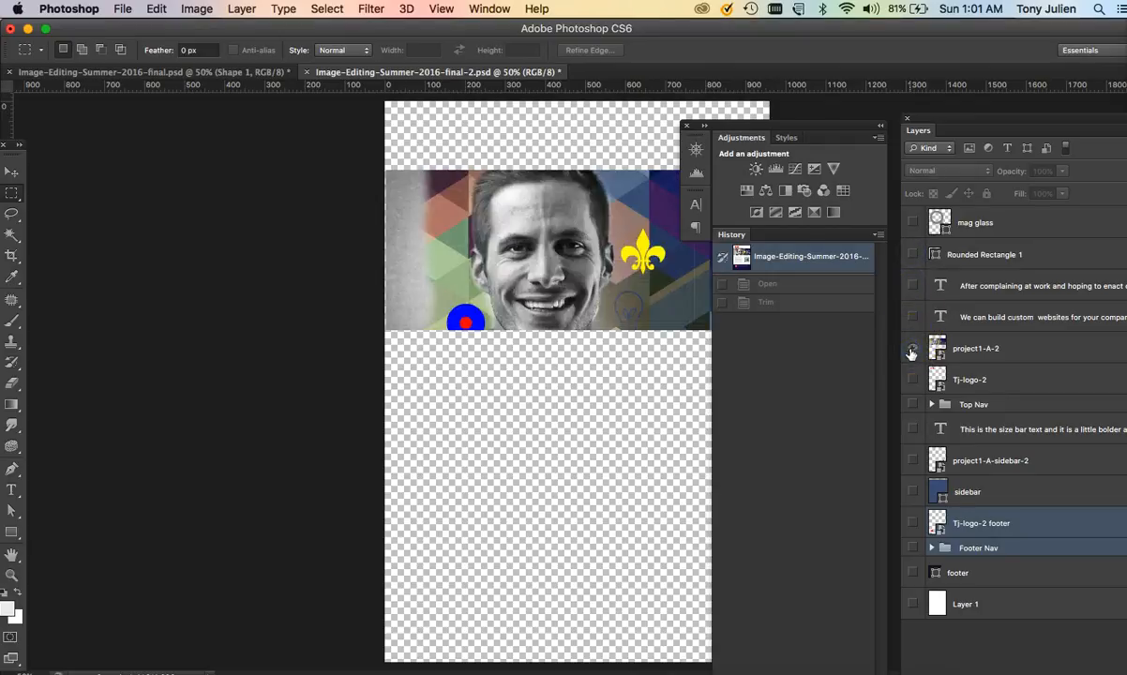
# - Trim the canvas to the project1-A-2 image based on transparent pixels, on all four sides
pyautogui.click(242, 8)
pyautogui.moveTo(197, 8)
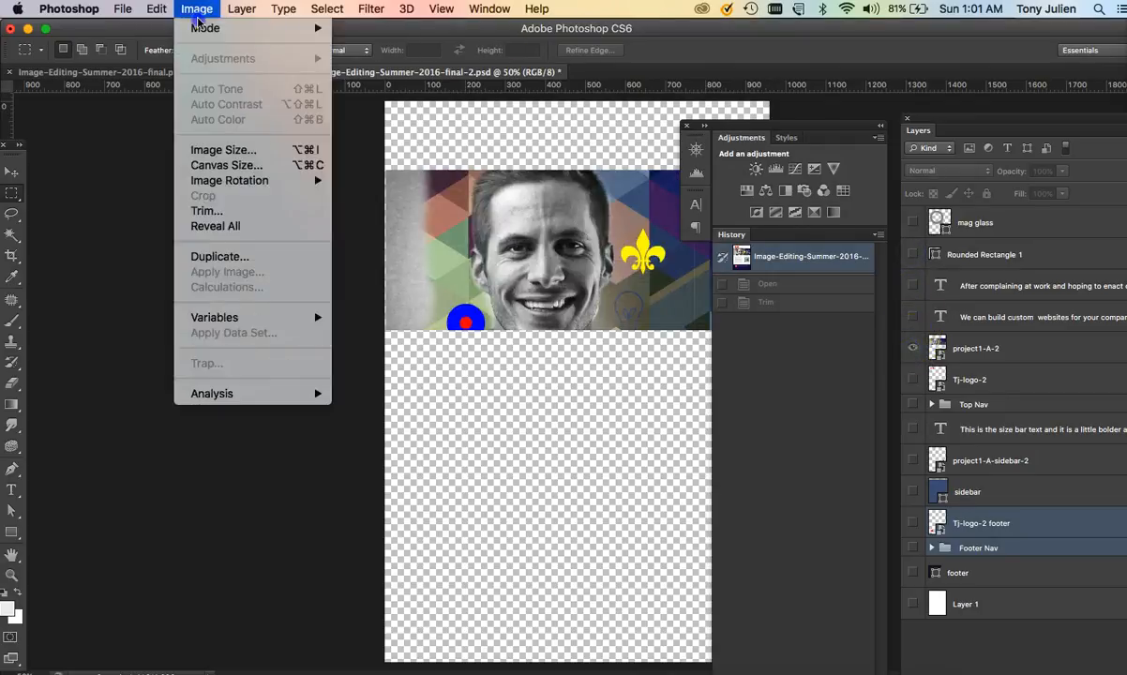
pyautogui.click(231, 212)
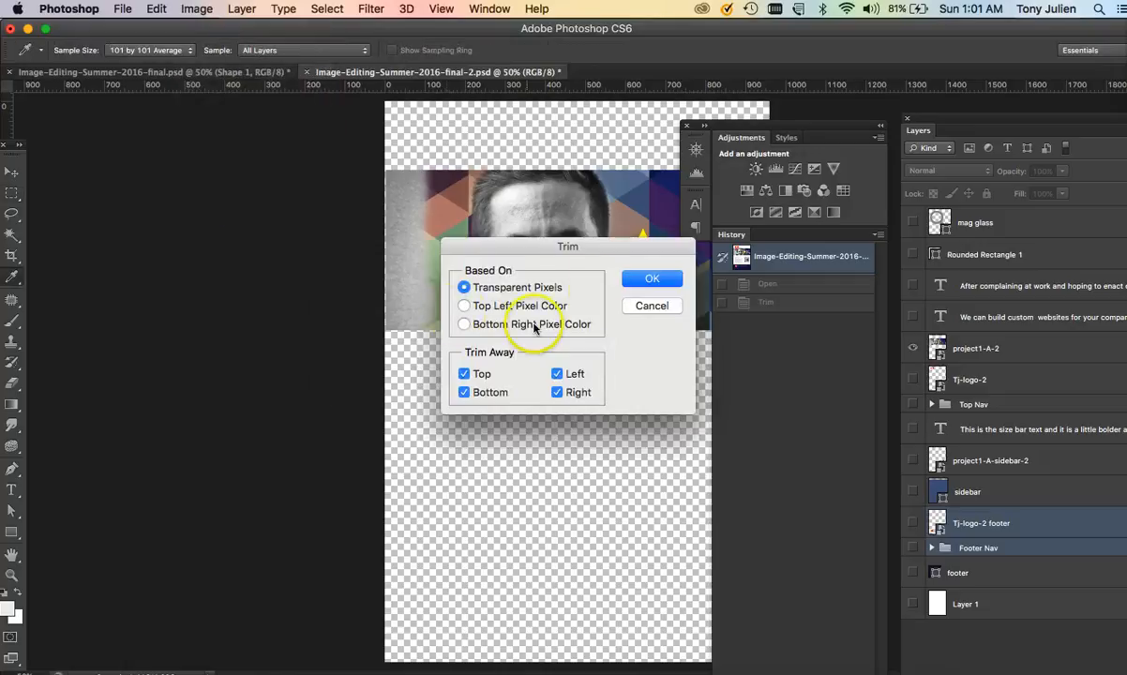
pyautogui.click(652, 278)
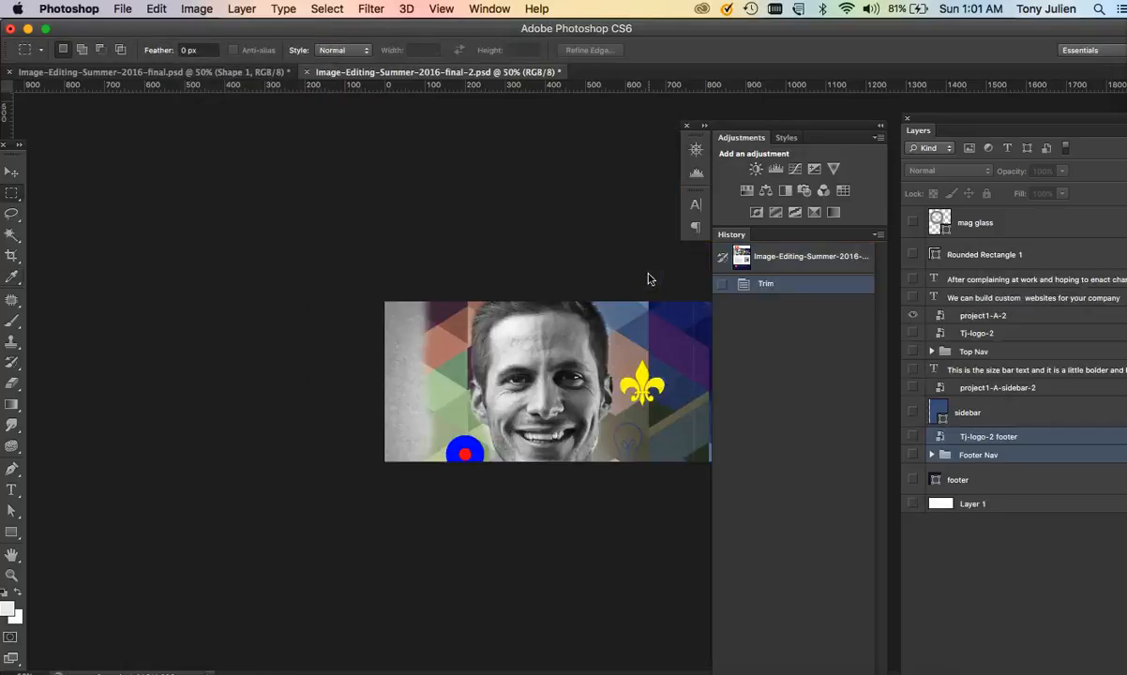
# - Export the trimmed image for web as PNG-24 named Image-Editing-Summer-2016-final-hero-image.png in the CS6 folder, and hide the panels
pyautogui.press('alt+shift+super+s')
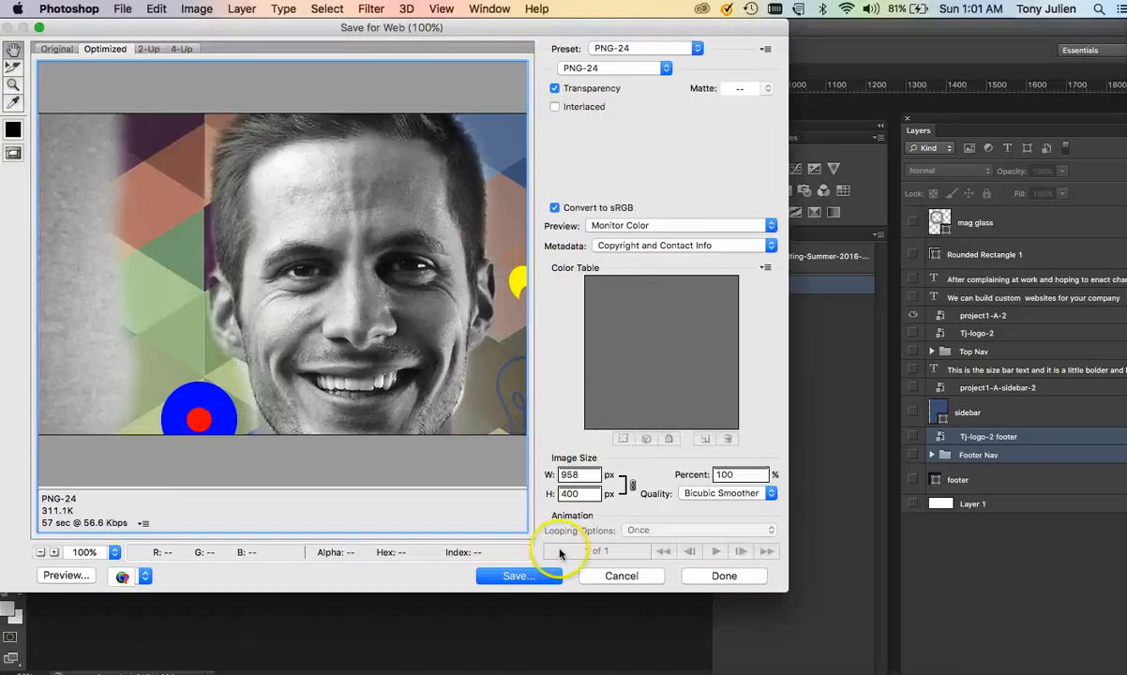
pyautogui.click(527, 577)
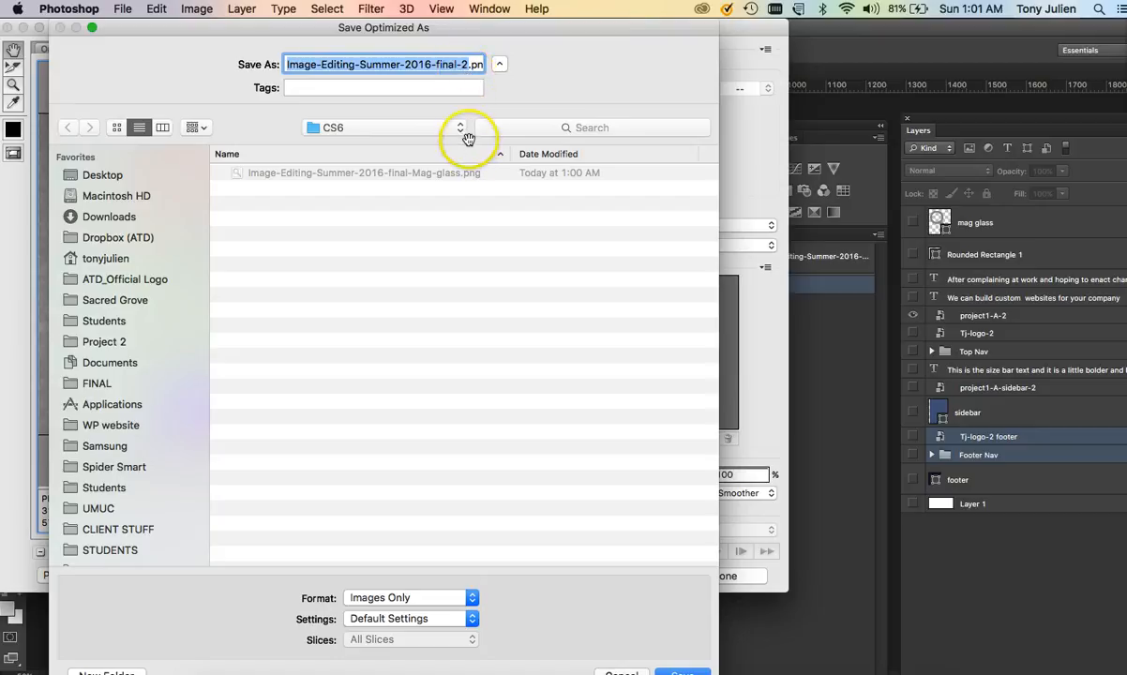
pyautogui.click(448, 174)
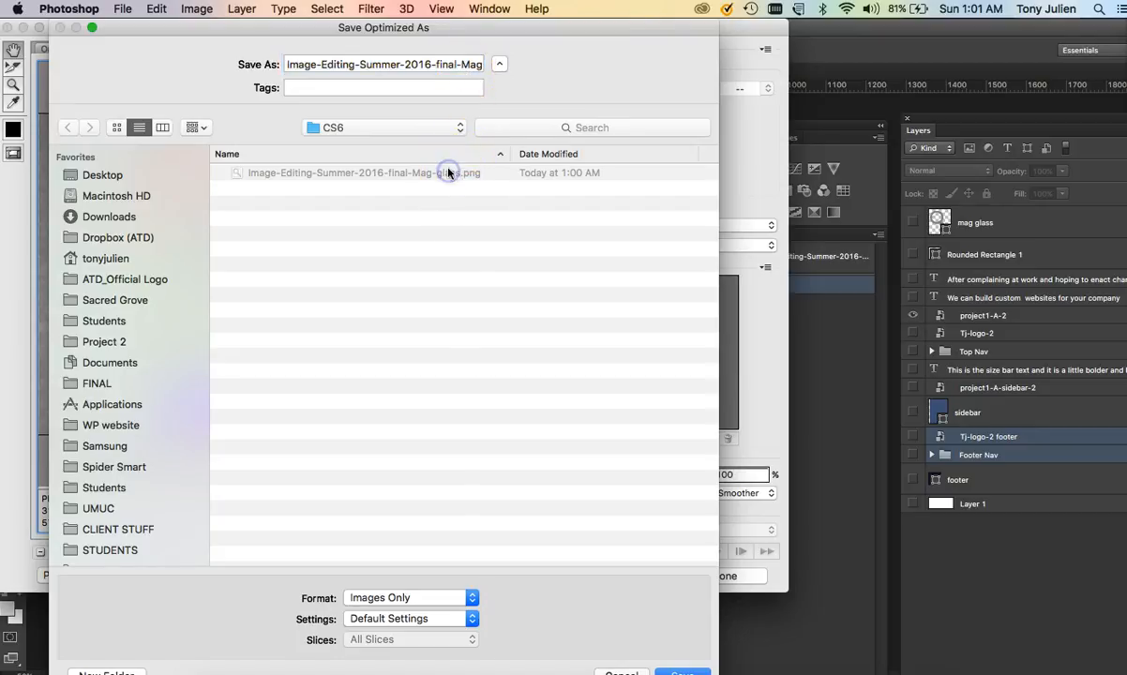
pyautogui.click(464, 64)
pyautogui.keyDown('shift'); pyautogui.click(494, 68); pyautogui.keyUp('shift')
pyautogui.keyDown('shift'); pyautogui.click(455, 68); pyautogui.keyUp('shift')
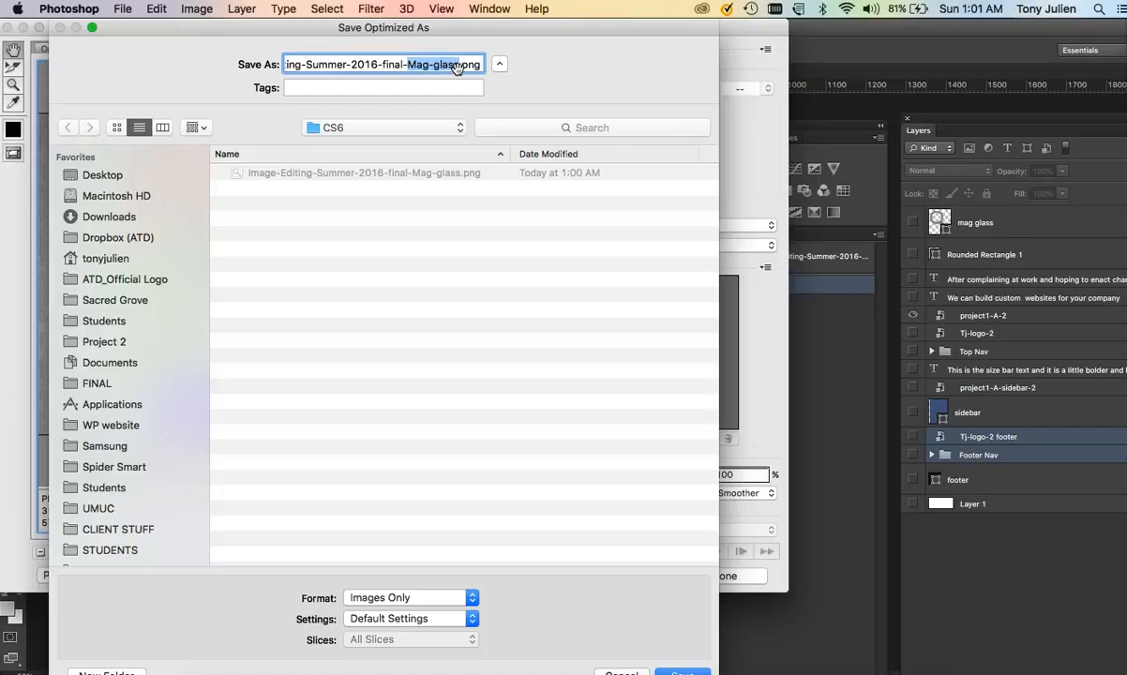
pyautogui.write('her')
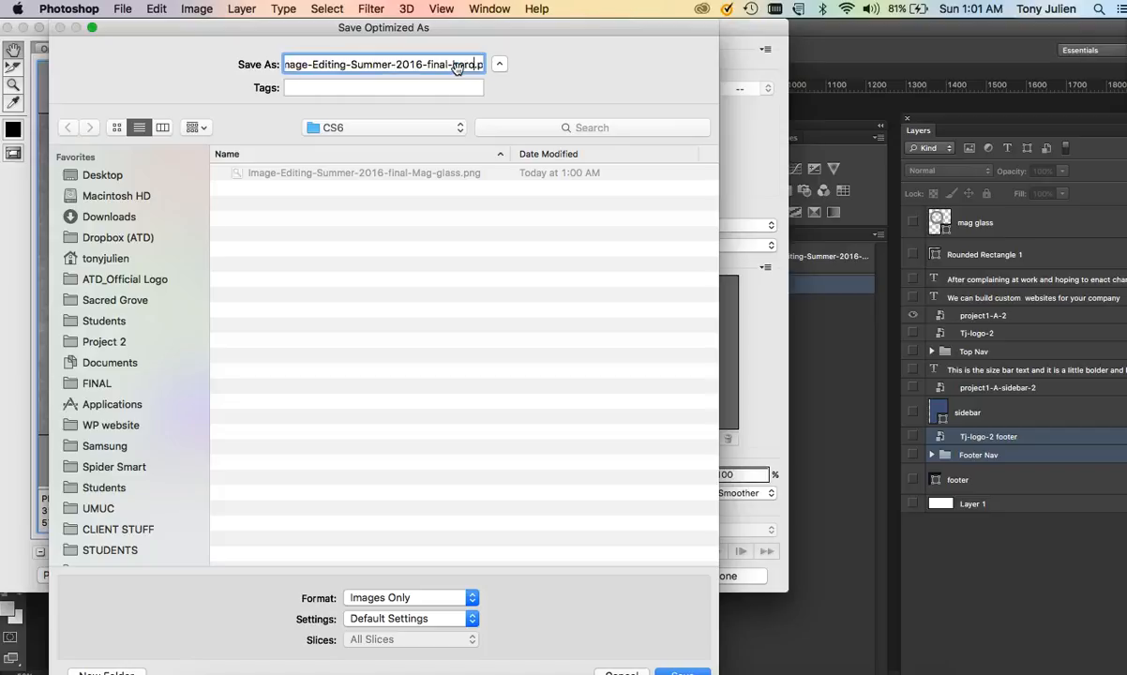
pyautogui.write('o-img')
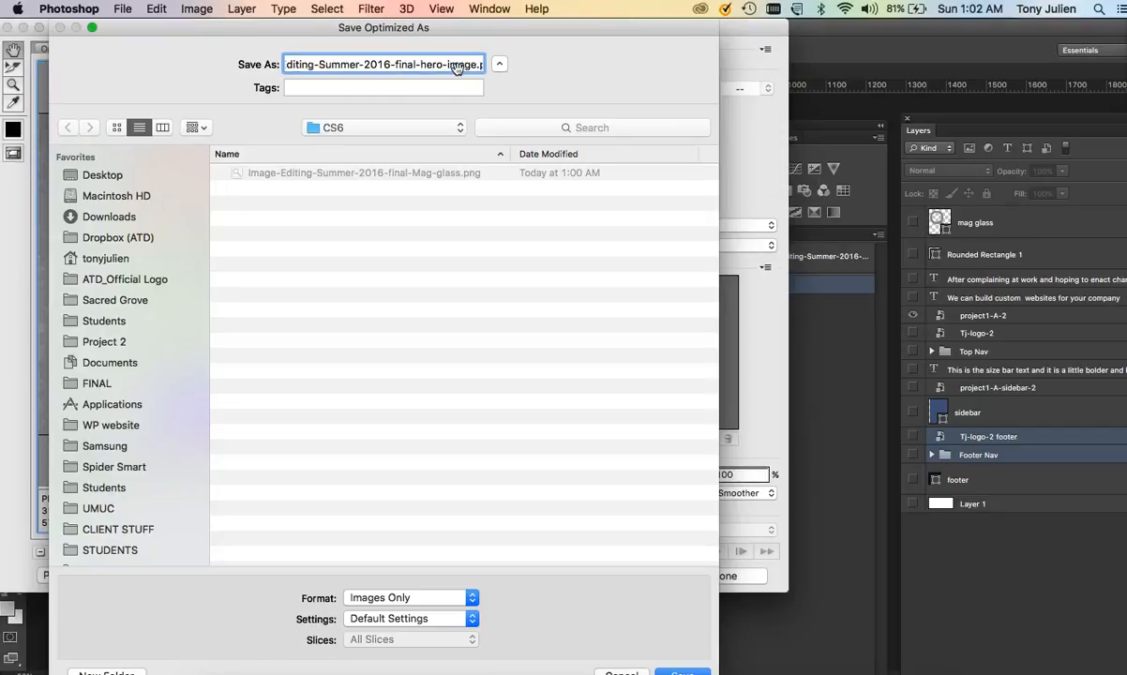
pyautogui.press('Return')
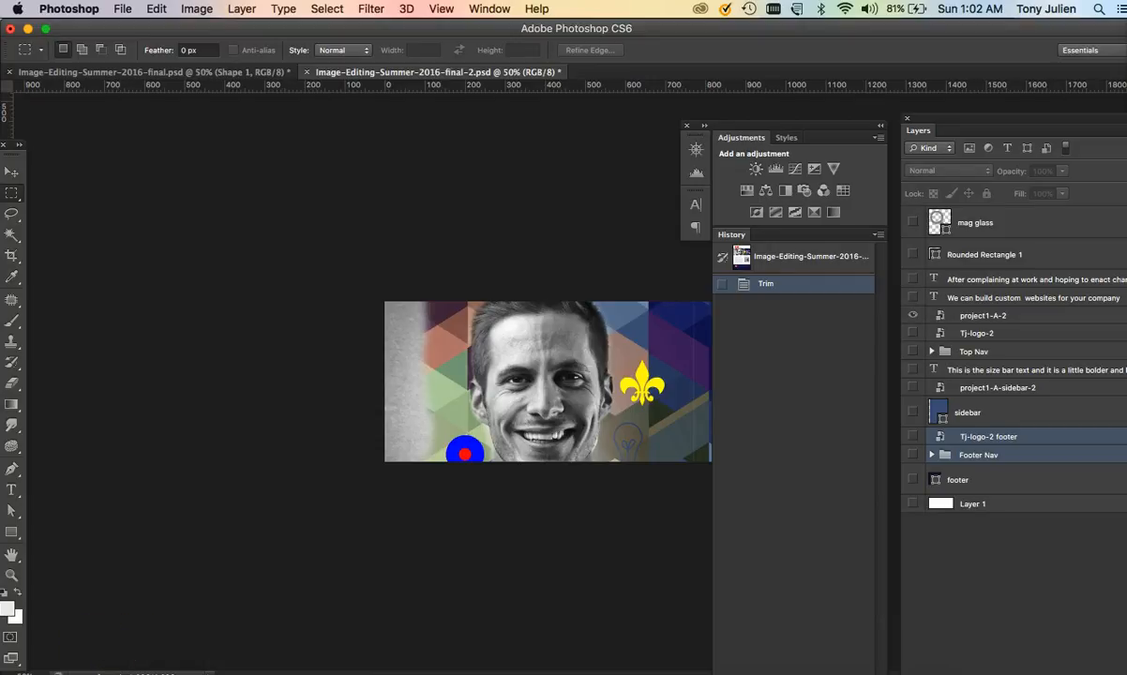
pyautogui.press('Tab')
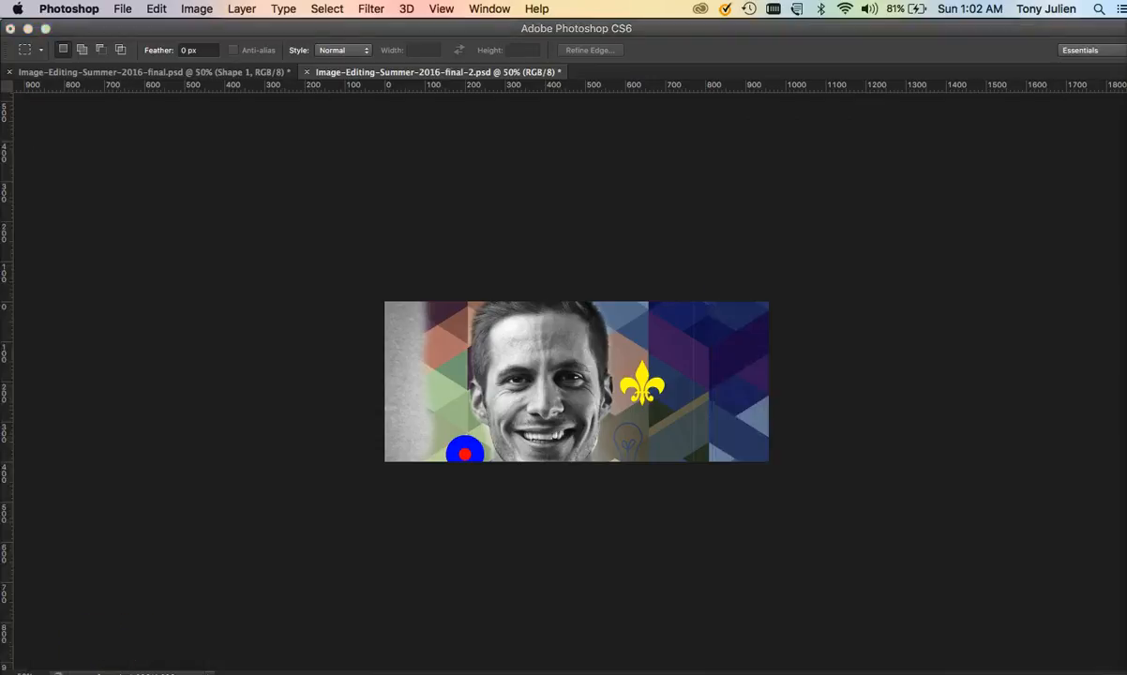